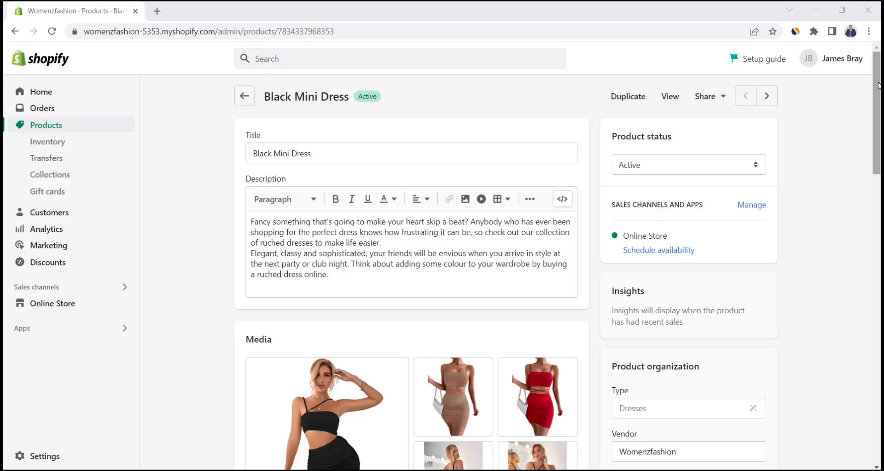
pyautogui.scroll(-5, 412, 271)
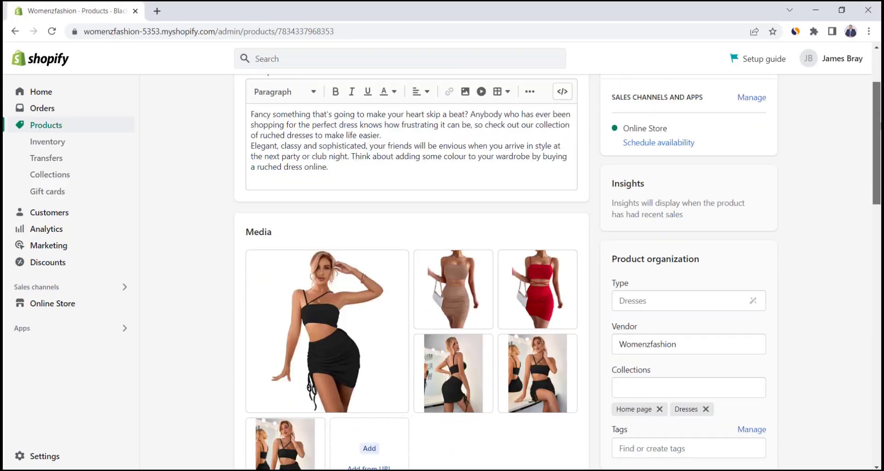
pyautogui.scroll(-12, 411, 271)
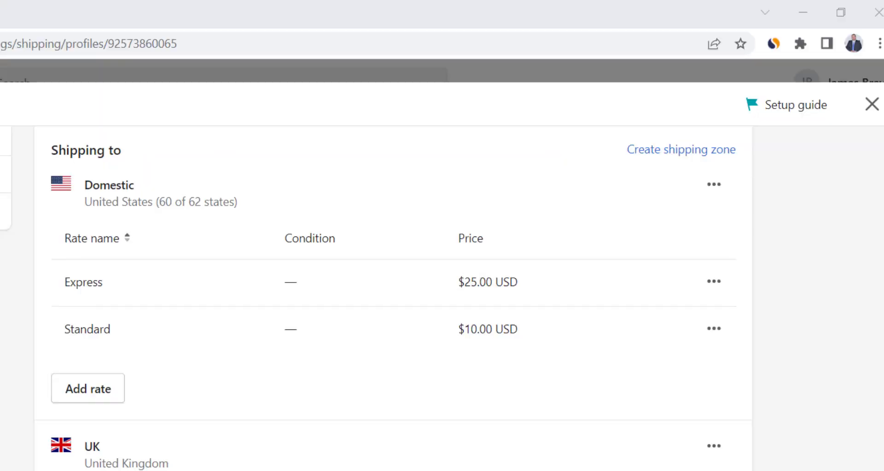
pyautogui.scroll(-2, 391, 276)
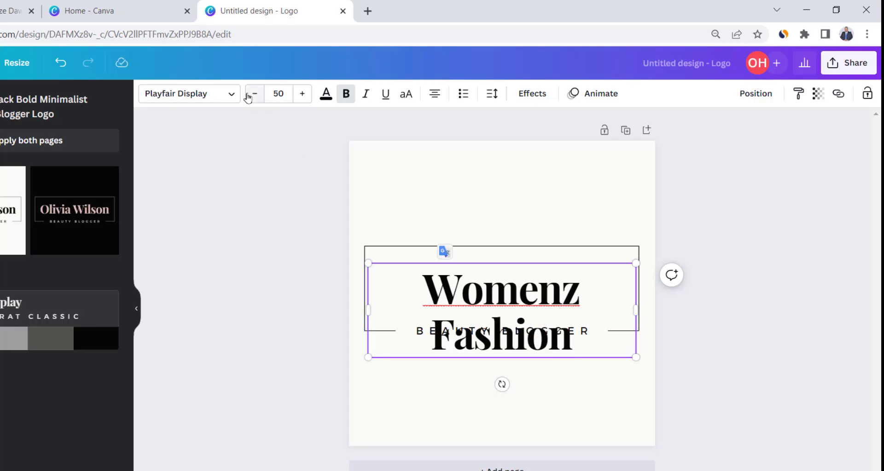
# In the Canva logo design, reduce the Womenz Fashion heading's font size by two steps and open the Beauty Blogger tagline for editing
pyautogui.click(254, 94)
pyautogui.click(254, 94)
pyautogui.press('Escape')
pyautogui.doubleClick(484, 332)
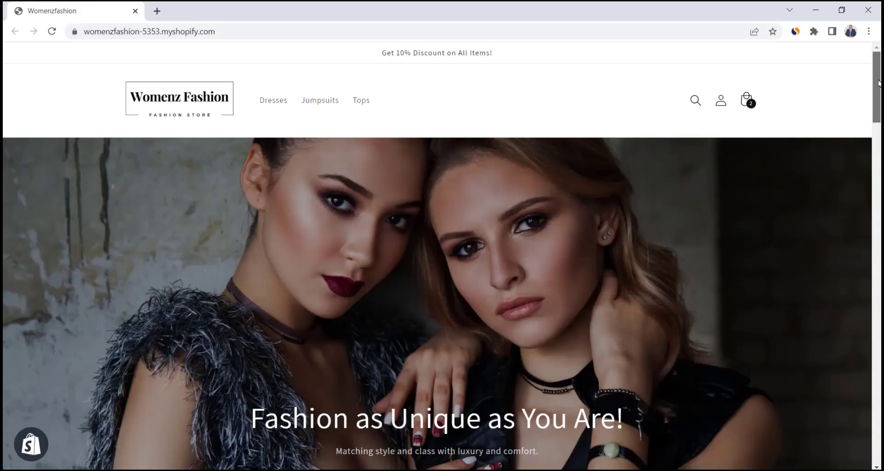
pyautogui.moveTo(878, 86); pyautogui.dragTo(878, 166)
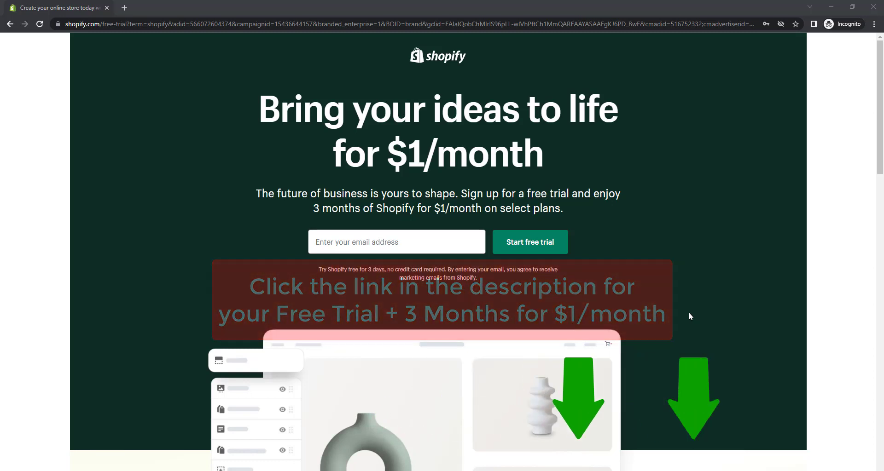
# Sign up for the Shopify free trial with the account e-mail and skip the onboarding questions
pyautogui.click(433, 133)
pyautogui.write('digi')
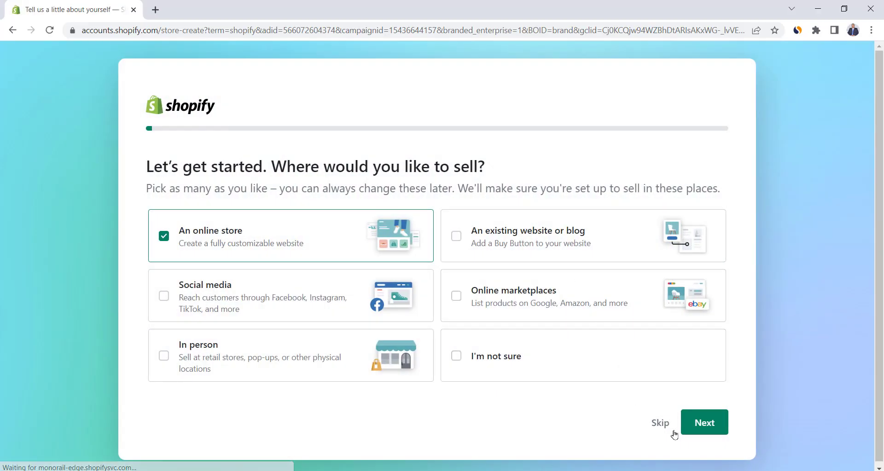
pyautogui.click(660, 423)
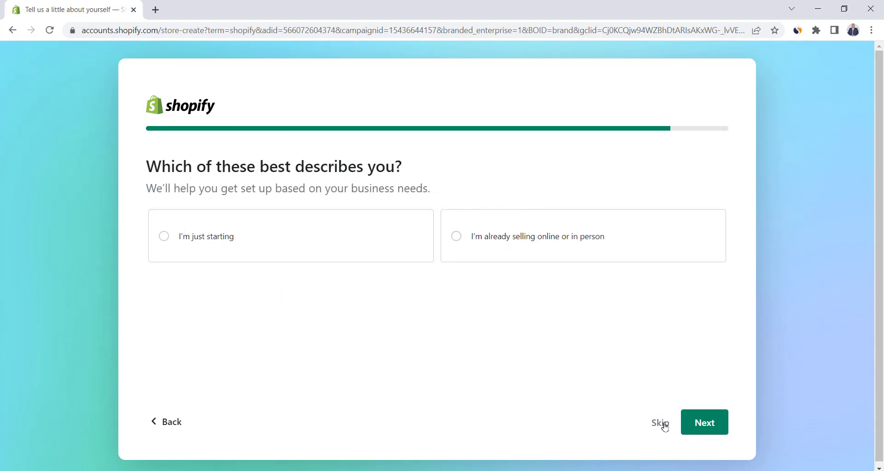
pyautogui.click(663, 424)
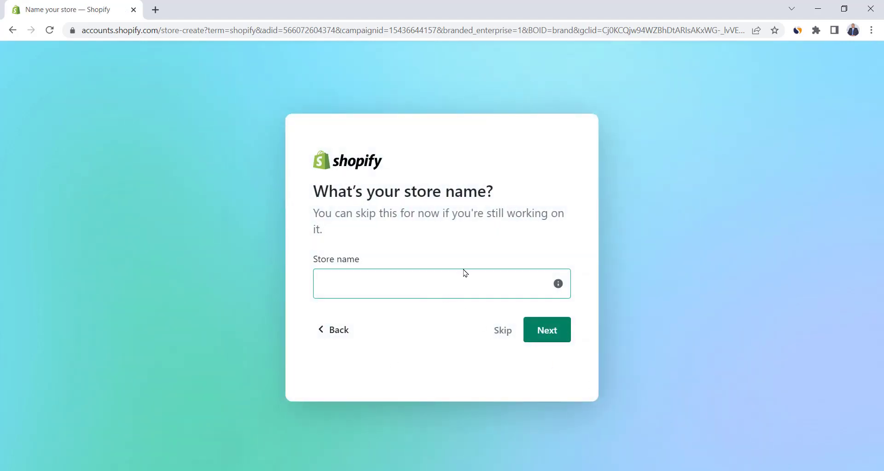
# Name the store Womenzfashion and continue the sign-up
pyautogui.click(443, 283)
pyautogui.write('Womenzfashion')
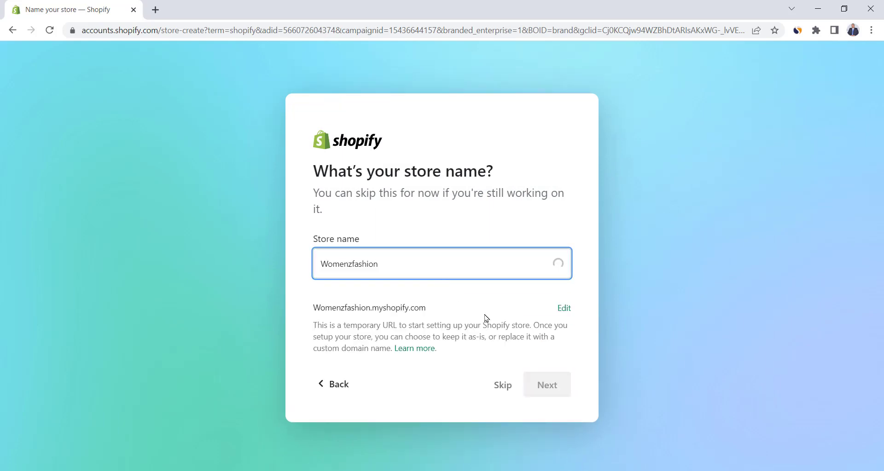
pyautogui.click(552, 392)
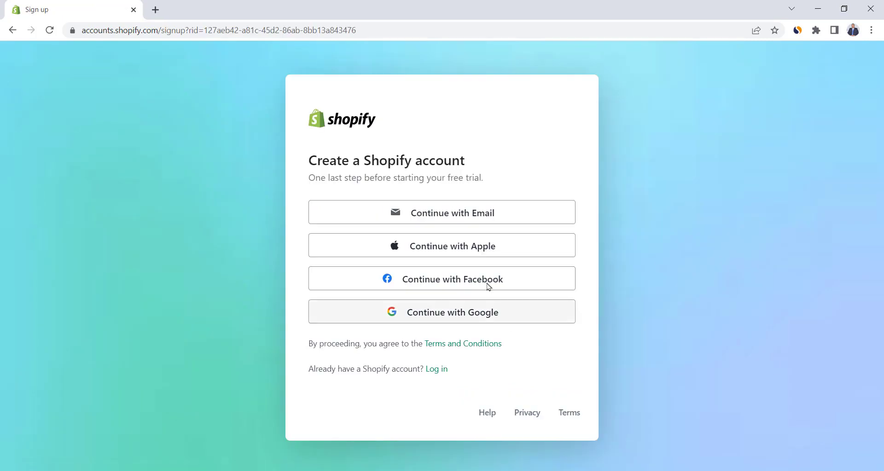
# Create the Shopify account with the e-mail option, entering the account password
pyautogui.click(421, 209)
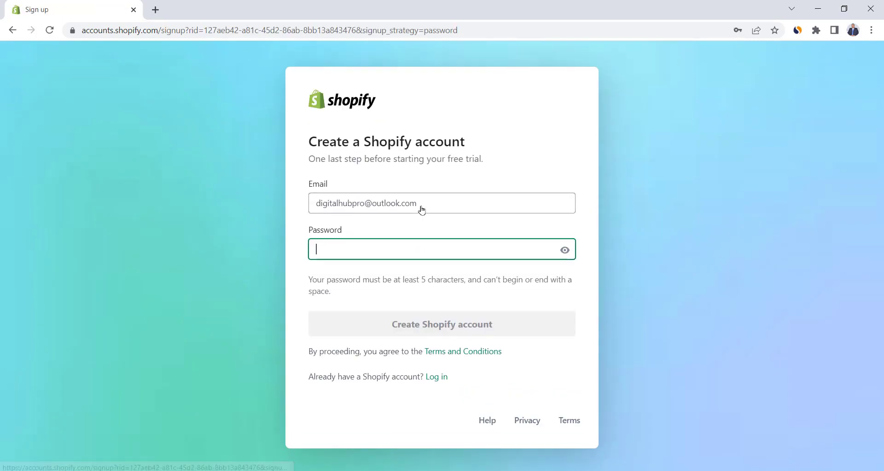
pyautogui.hotkey('ctrl', 'v')
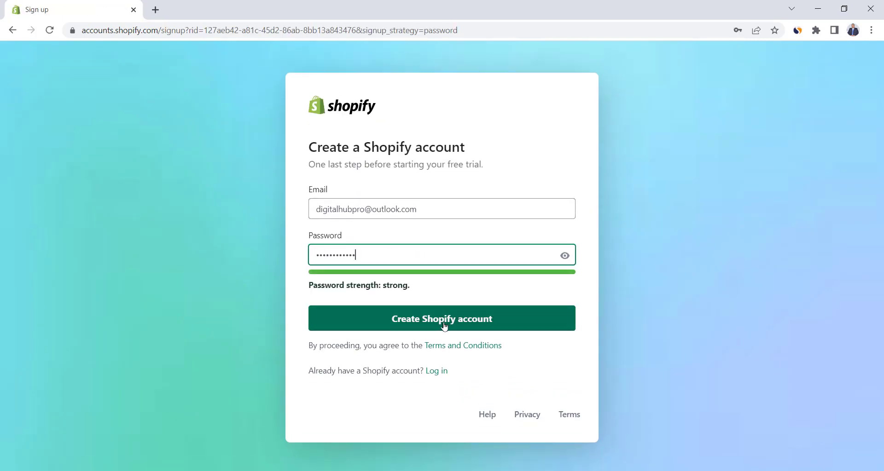
pyautogui.click(444, 326)
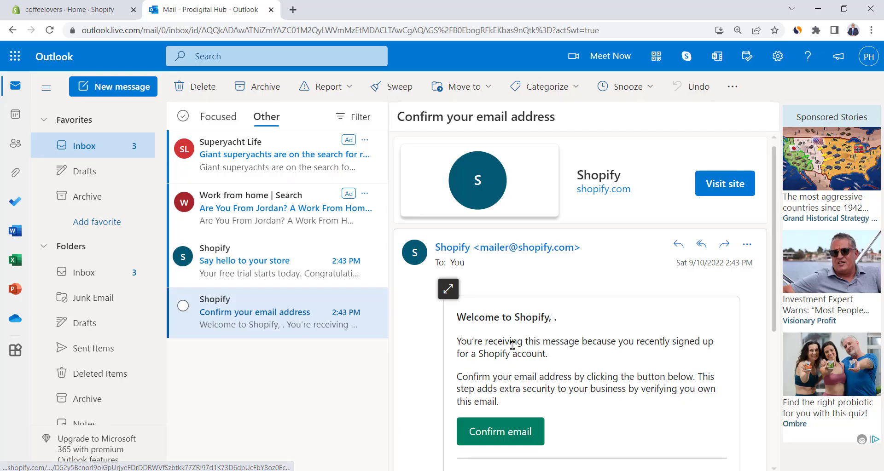
# Confirm the account's e-mail address from Shopify's message in the Outlook inbox
pyautogui.scroll(-2, 570, 271)
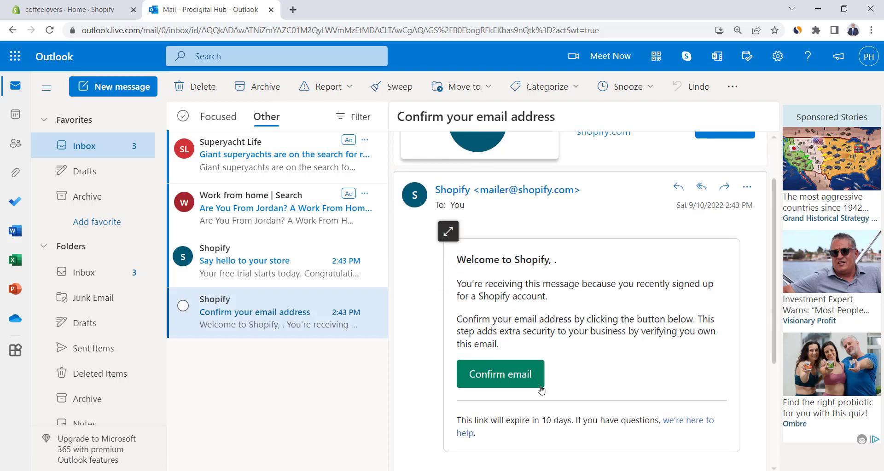
pyautogui.click(496, 375)
pyautogui.moveTo(345, 144); pyautogui.dragTo(439, 155)
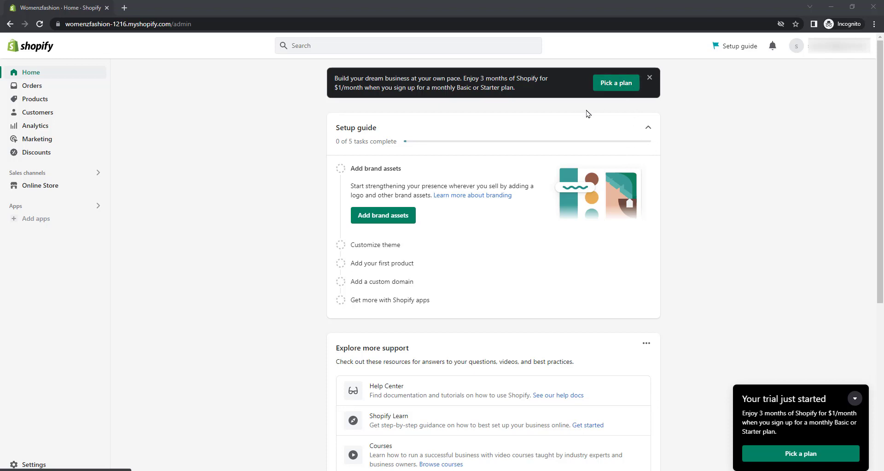
# Choose the Basic Shopify plan at $1 USD per month for the first 3 months with monthly billing
pyautogui.click(626, 85)
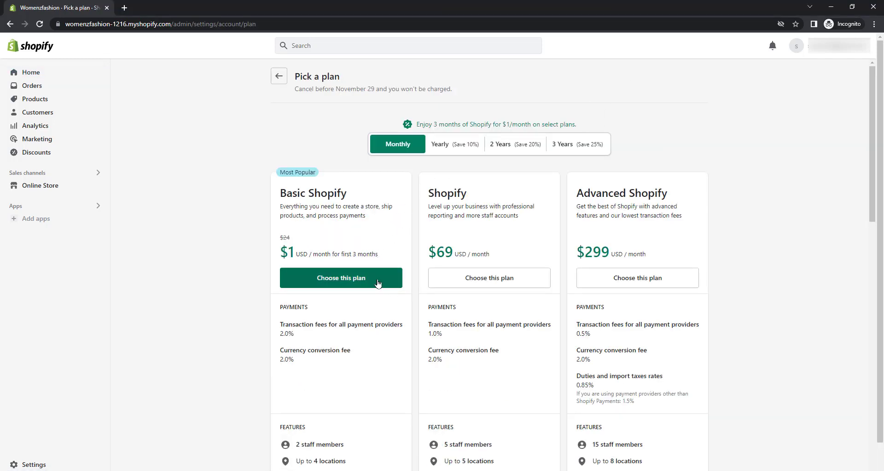
pyautogui.moveTo(283, 252); pyautogui.dragTo(382, 255)
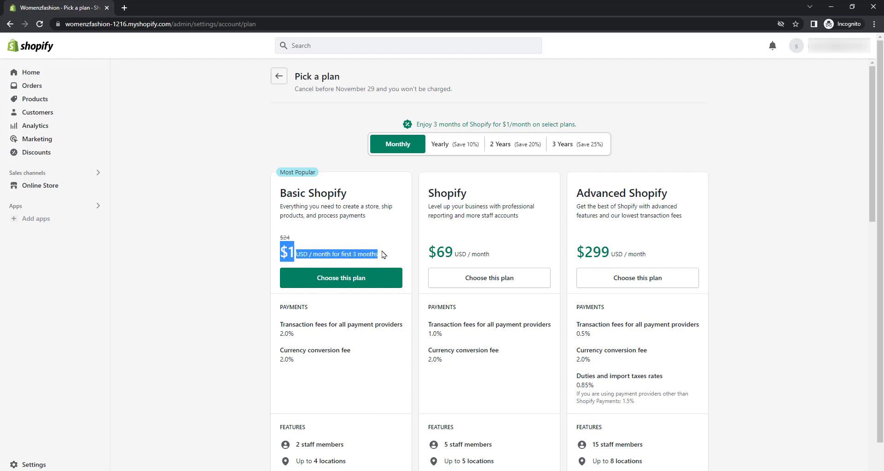
pyautogui.click(383, 254)
pyautogui.click(394, 279)
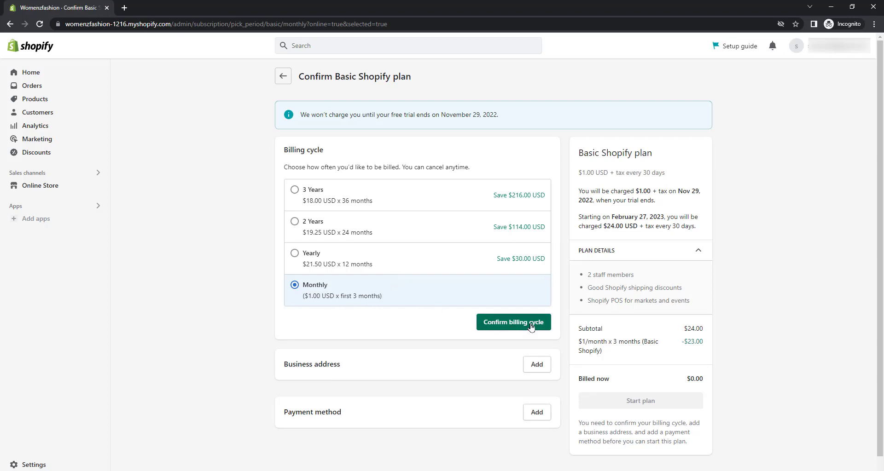
pyautogui.scroll(-1, 520, 325)
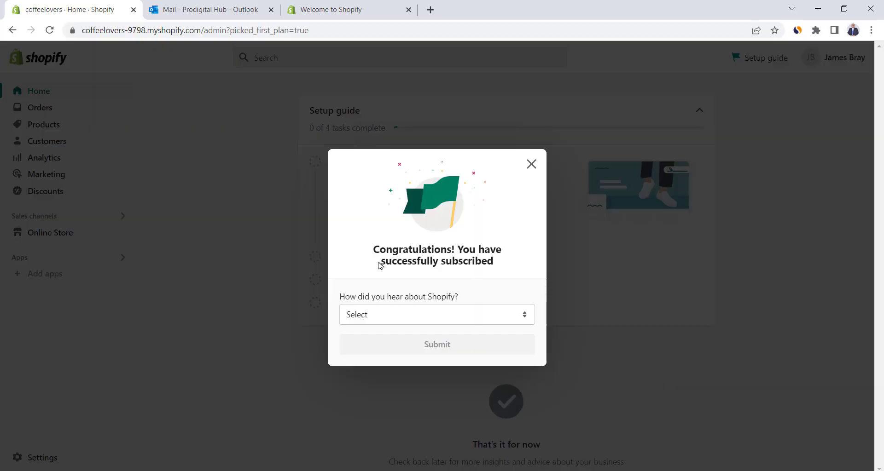
# Answer the question about how you heard about Shopify with Online video and submit it
pyautogui.click(406, 313)
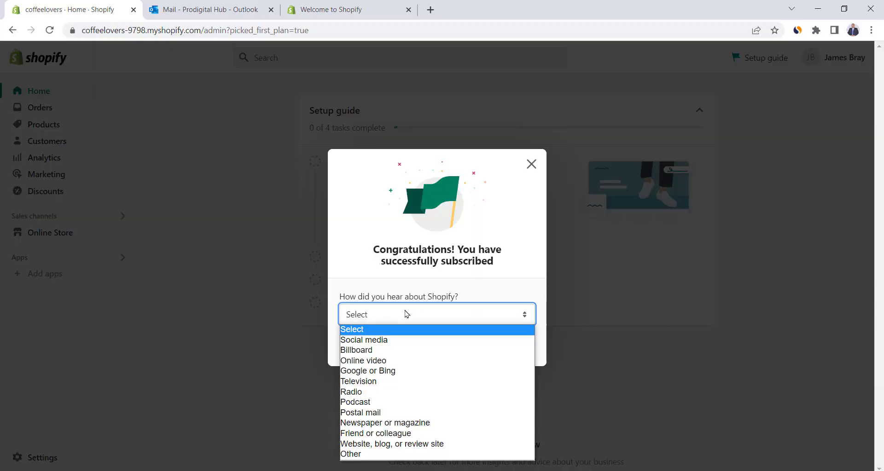
pyautogui.click(403, 361)
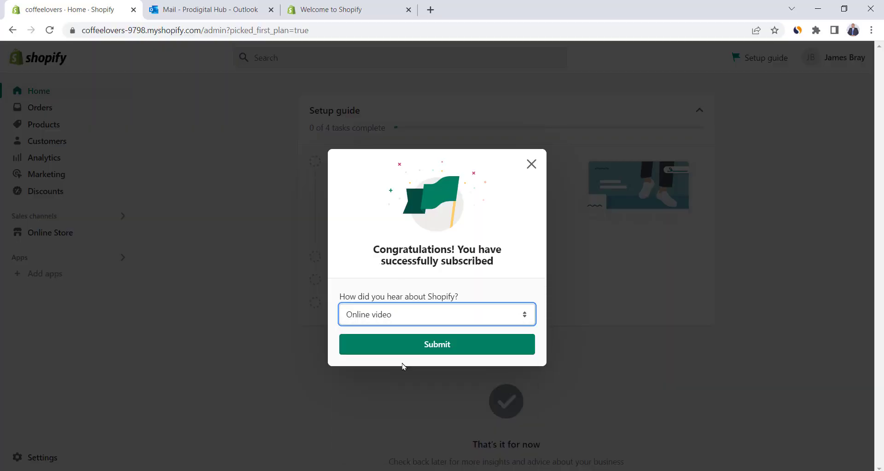
pyautogui.click(420, 345)
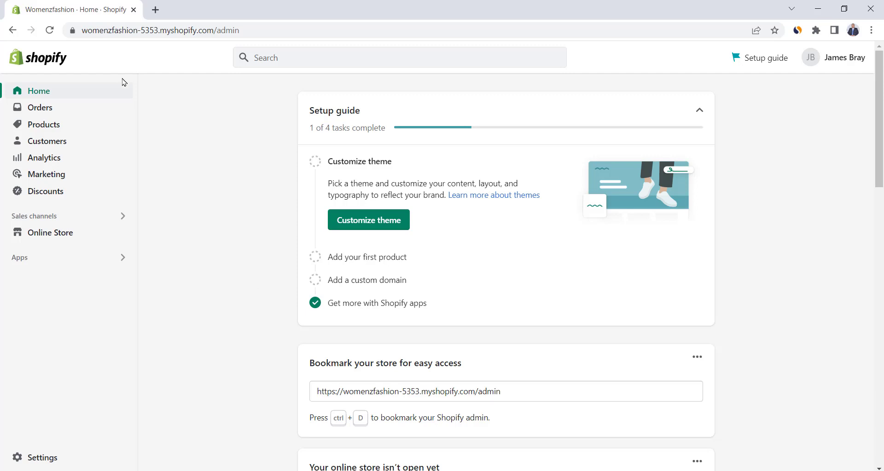
# Start a new product collection in the store and title it Dresses
pyautogui.click(44, 125)
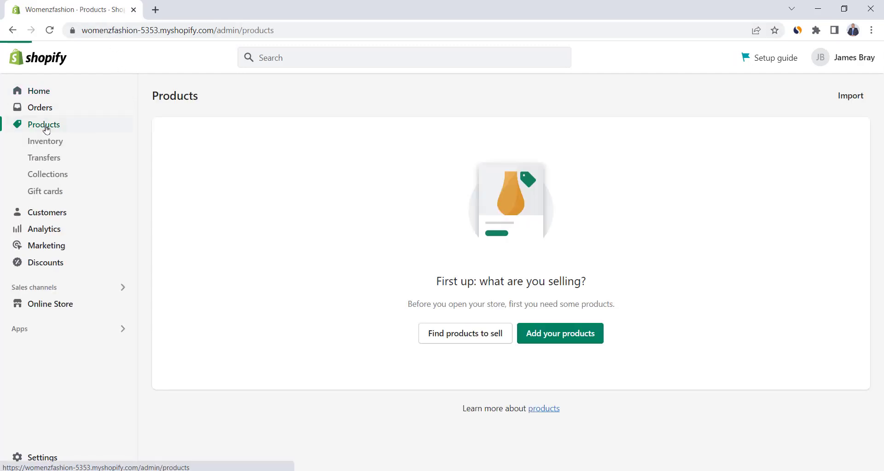
pyautogui.click(56, 181)
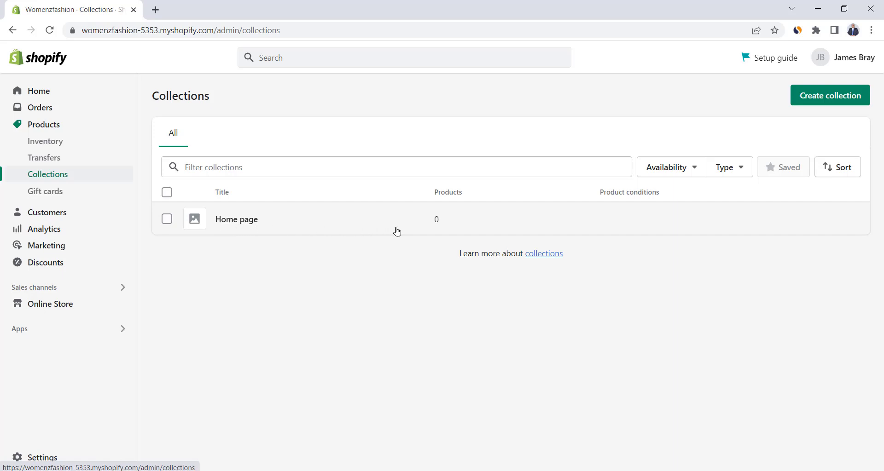
pyautogui.click(822, 101)
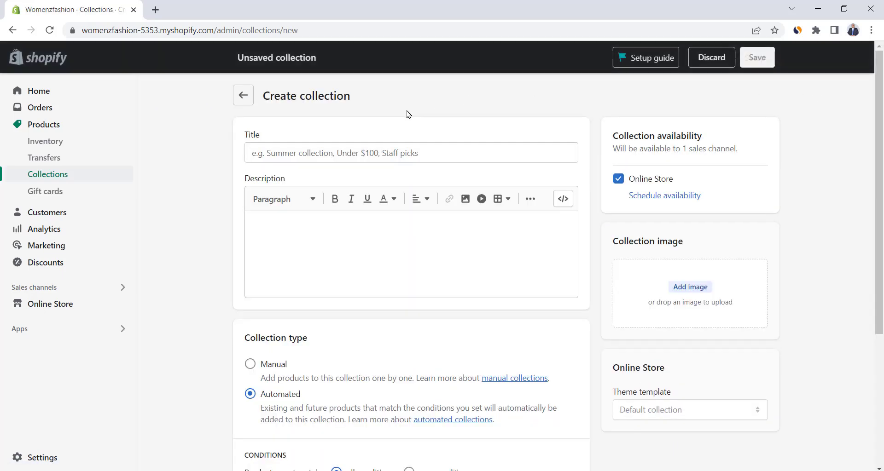
pyautogui.click(306, 158)
pyautogui.write('Dresses')
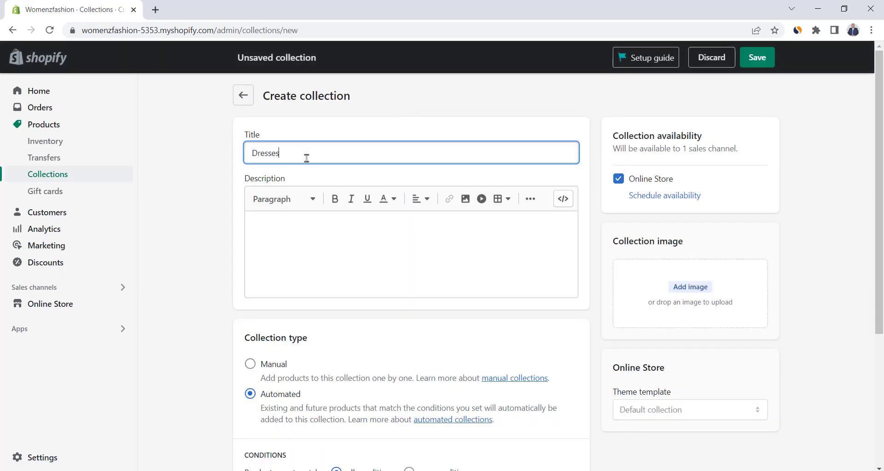
# Set the Dresses collection's type to Manual and save the collection
pyautogui.scroll(-3, 347, 235)
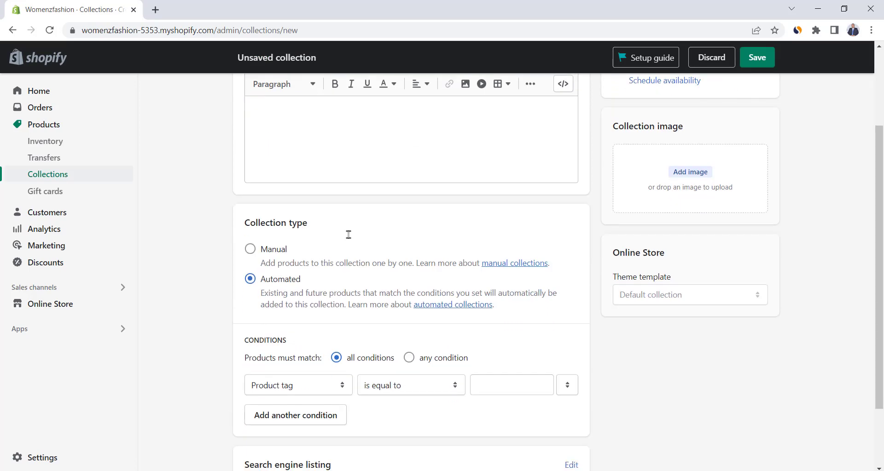
pyautogui.scroll(3, 349, 237)
pyautogui.scroll(-1, 348, 236)
pyautogui.click(260, 308)
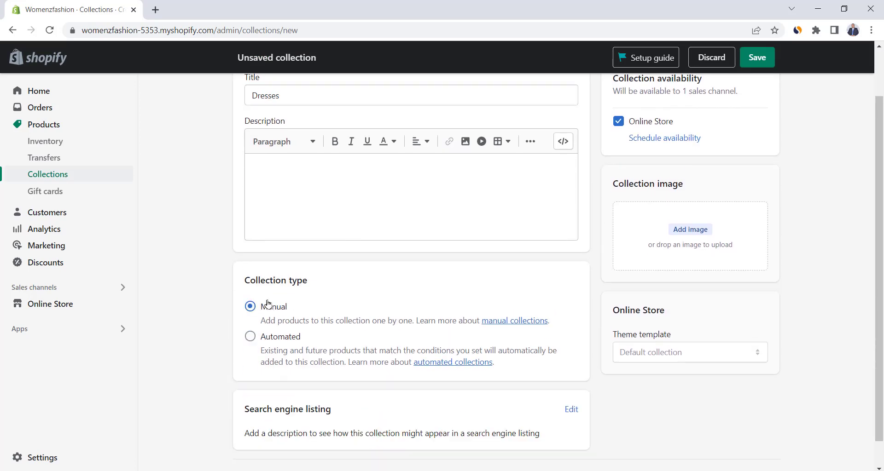
pyautogui.click(760, 58)
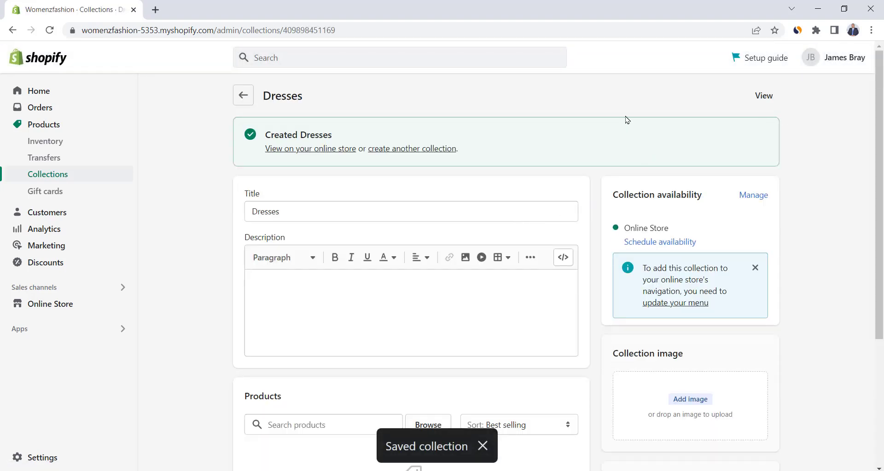
# Return to the collections list and start another collection titled Tops
pyautogui.click(242, 95)
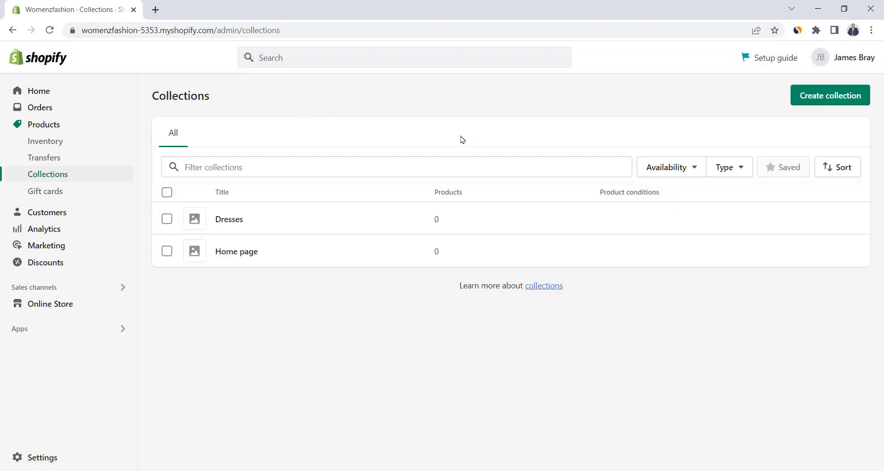
pyautogui.click(810, 97)
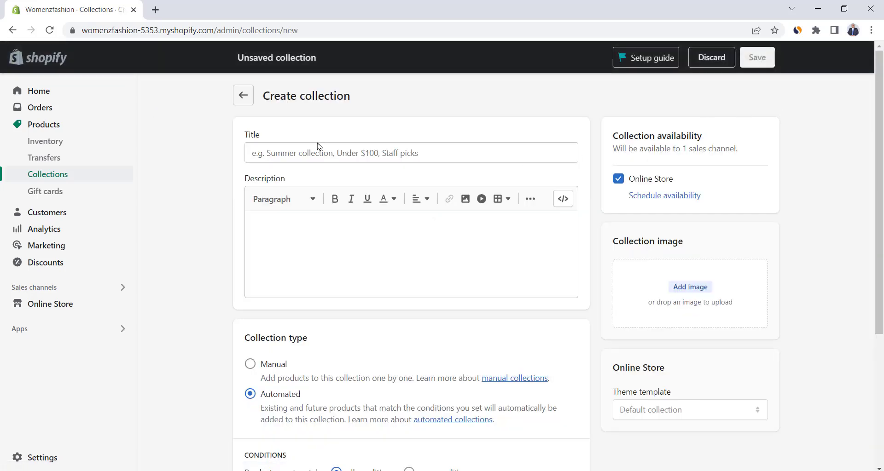
pyautogui.click(318, 145)
pyautogui.write('Tops')
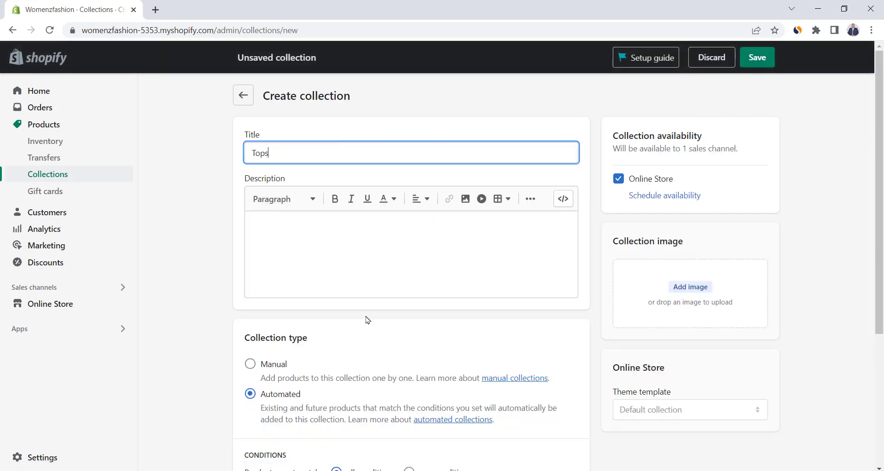
# Make the Tops collection Manual, save it and return to the collections list
pyautogui.scroll(-1, 323, 318)
pyautogui.click(250, 306)
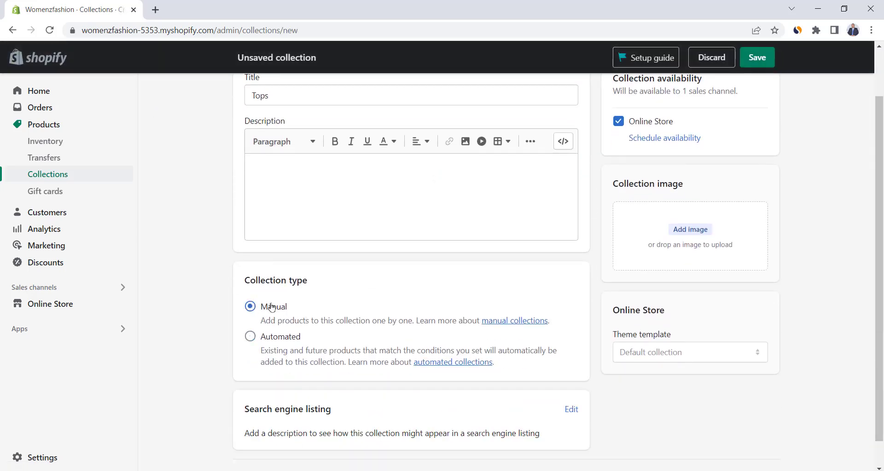
pyautogui.scroll(1, 586, 258)
pyautogui.click(757, 57)
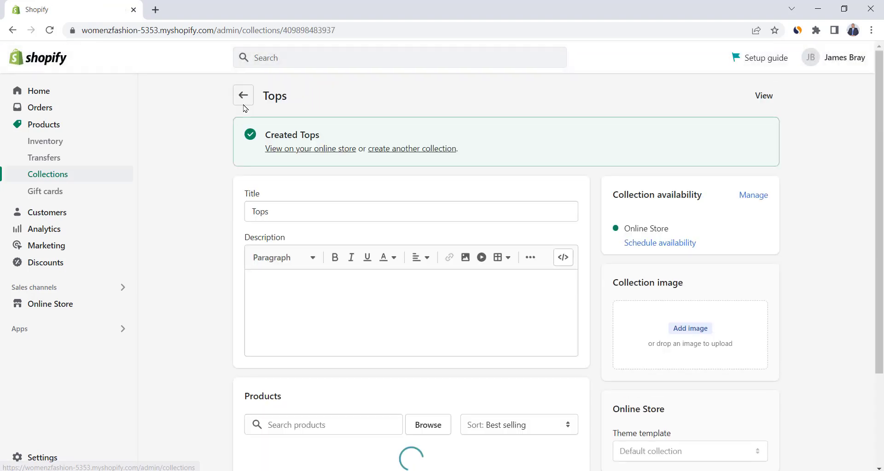
pyautogui.click(245, 104)
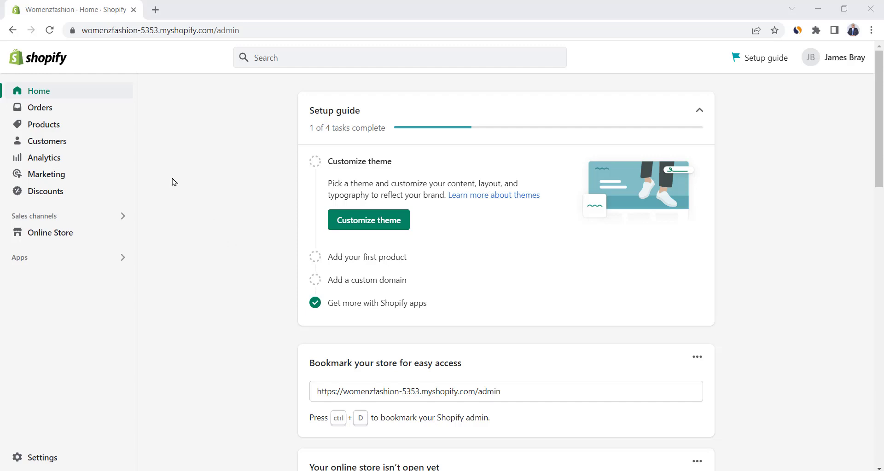
# Start a new product titled Black Mini Dress with a ruched-dress description beginning "Fancy something that's going to make your heart skip a beat?"
pyautogui.click(43, 125)
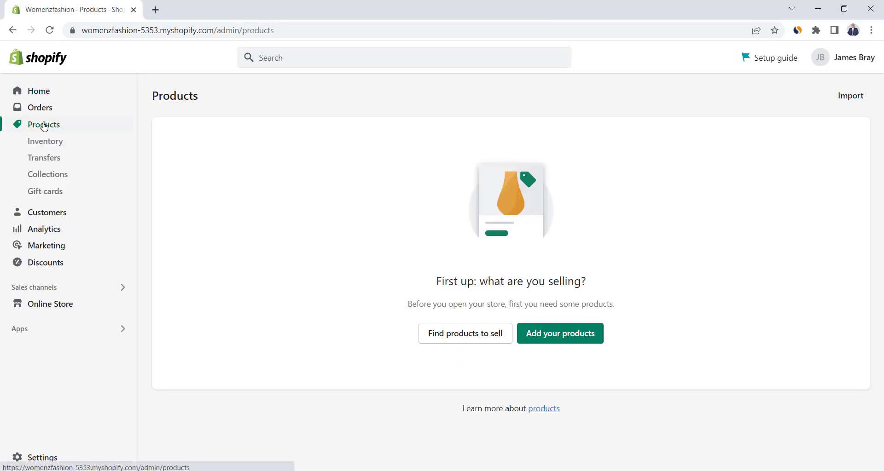
pyautogui.click(554, 337)
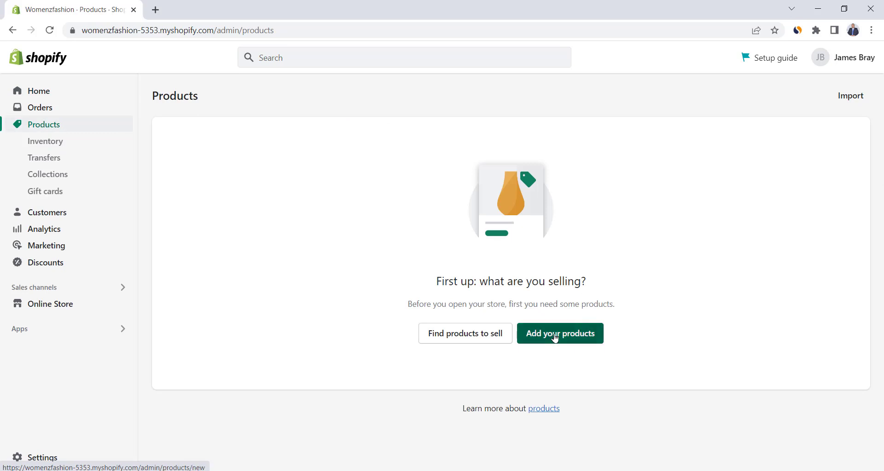
pyautogui.write('Black Mini Dress')
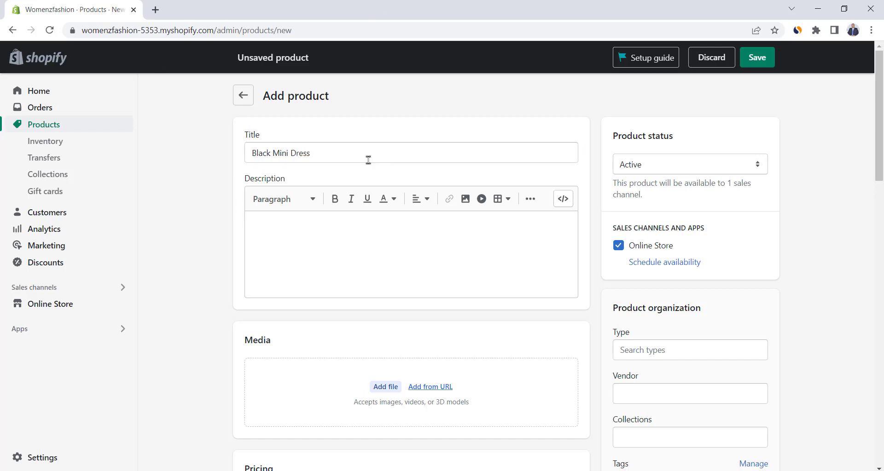
pyautogui.click(305, 233)
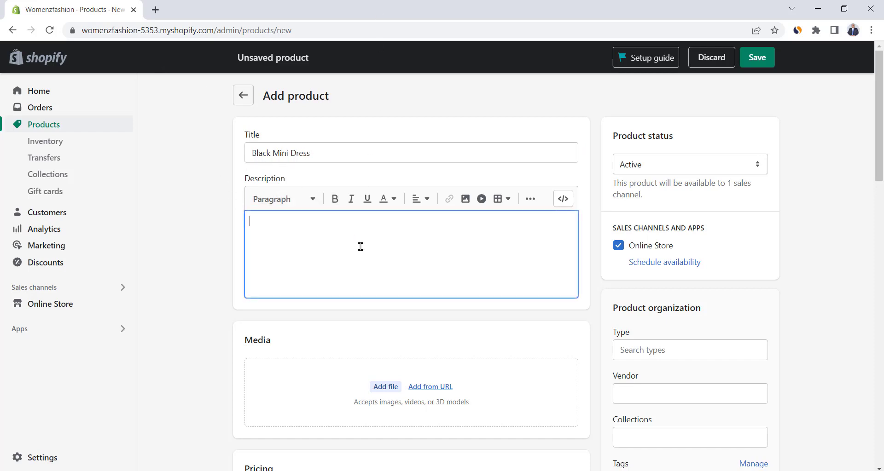
pyautogui.write("Fancy something that's going to make your heart skip a beat? Anybody who has ever been shopping for the perfect dress knows how frustrating it can be, so check out our collection of ruched dresses to make life easier. Elegant, classy and sophisticated, your friends will be envious when you arrive in style at the next party or club night. Think about adding some colour to your wardrobe by buying a ruched dress online.")
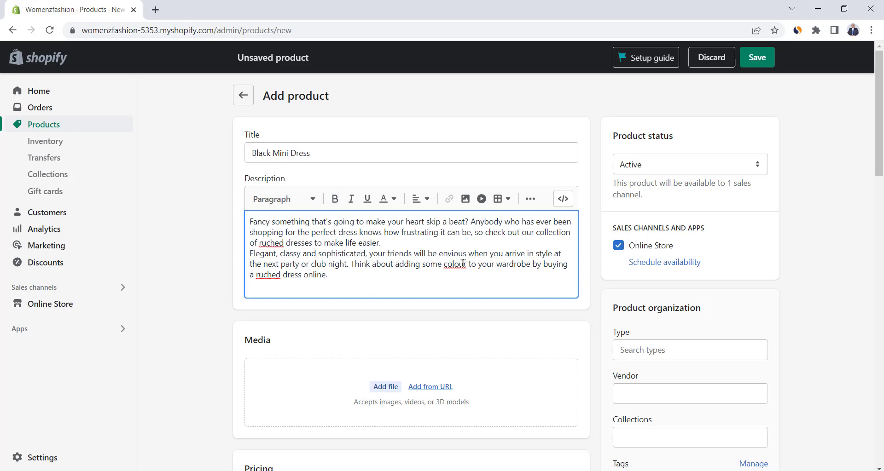
# Correct the flagged spellings in the product description to "color" and "rushed"
pyautogui.rightClick(460, 265)
pyautogui.click(479, 273)
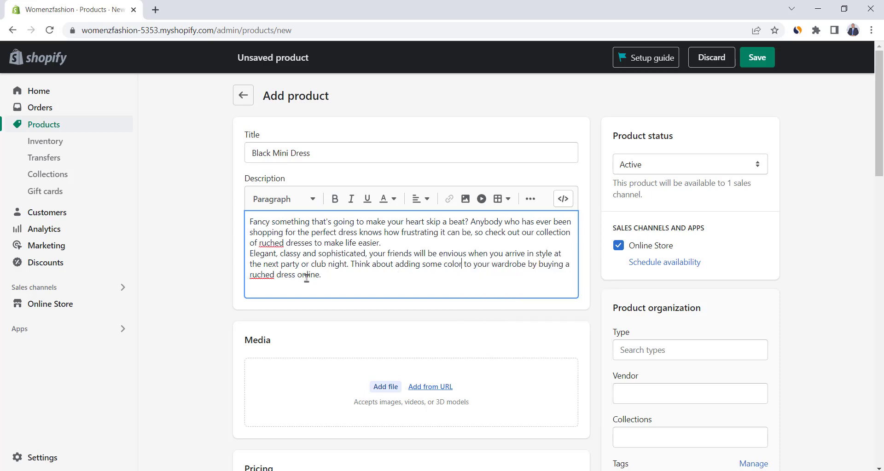
pyautogui.rightClick(268, 243)
pyautogui.click(294, 248)
pyautogui.scroll(2, 234, 186)
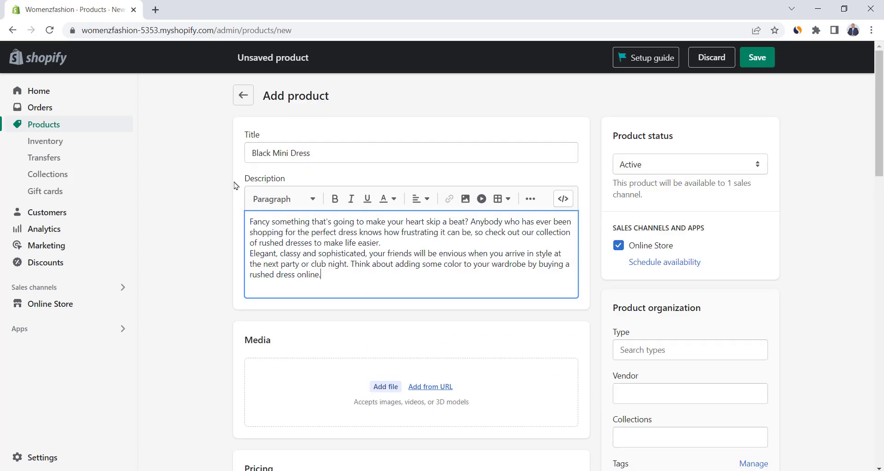
# Upload all six images from the Mini Dress folder and make the black dress photo with the raised arm the main image
pyautogui.scroll(-2, 234, 185)
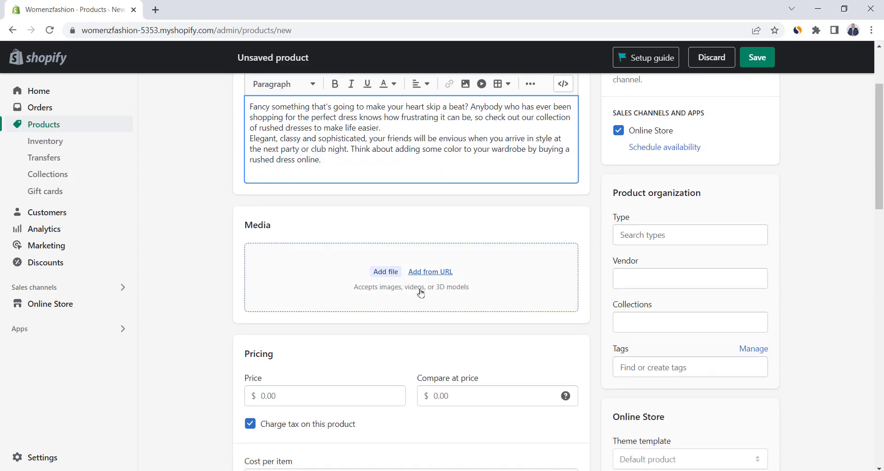
pyautogui.click(385, 272)
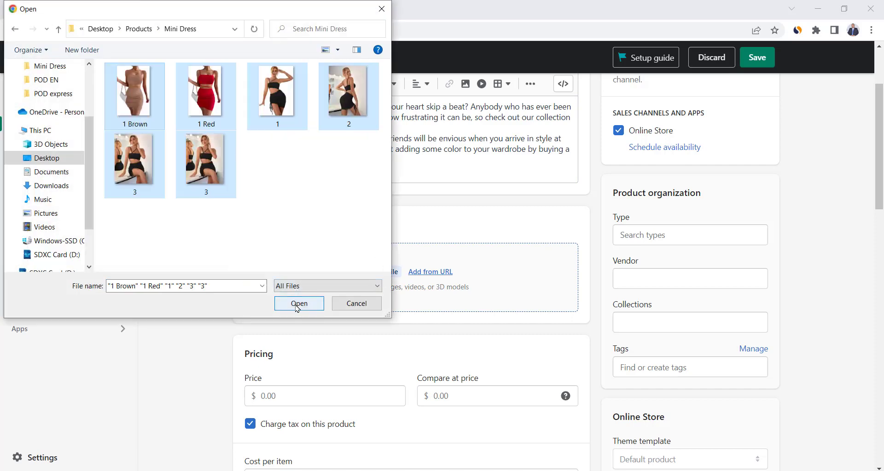
pyautogui.click(298, 307)
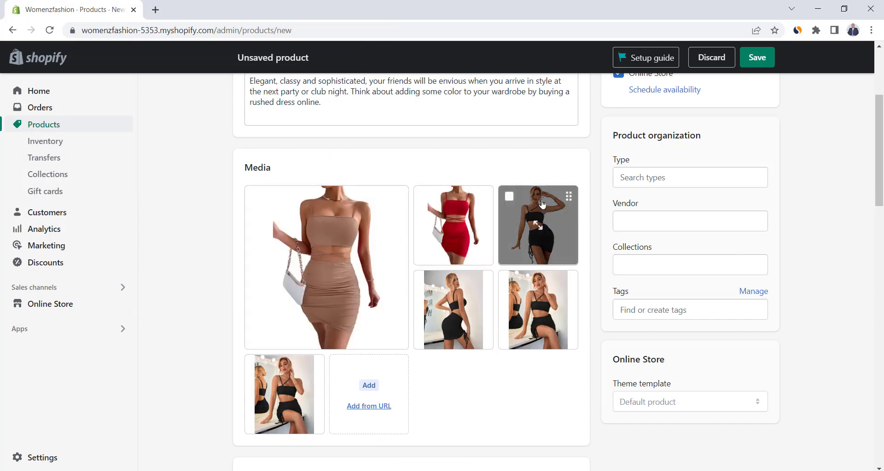
pyautogui.moveTo(542, 206); pyautogui.dragTo(347, 227)
pyautogui.moveTo(324, 230); pyautogui.dragTo(318, 216)
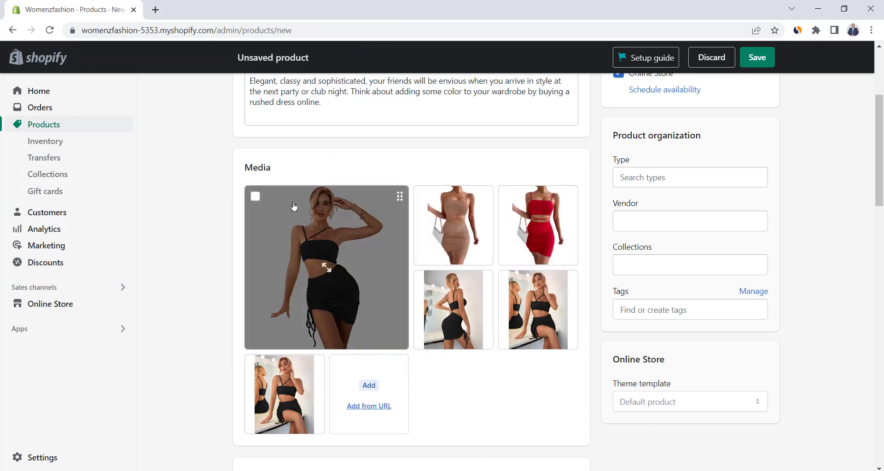
# Assign the product to the Dresses and Home page collections
pyautogui.click(654, 263)
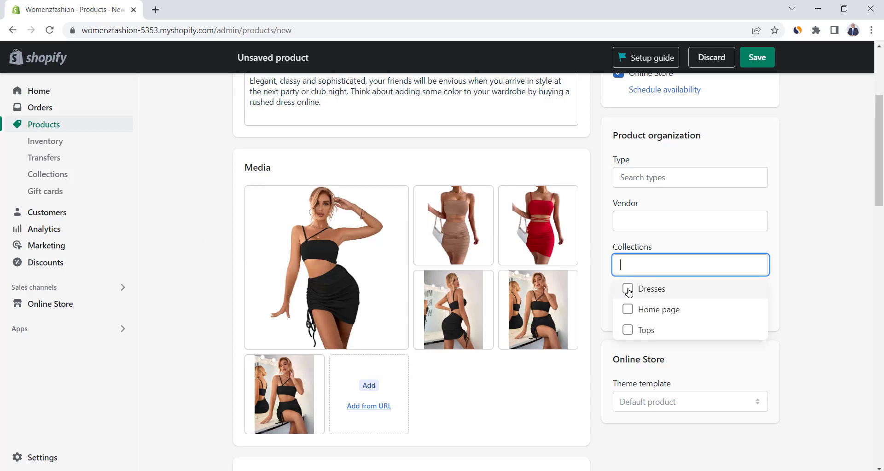
pyautogui.click(628, 290)
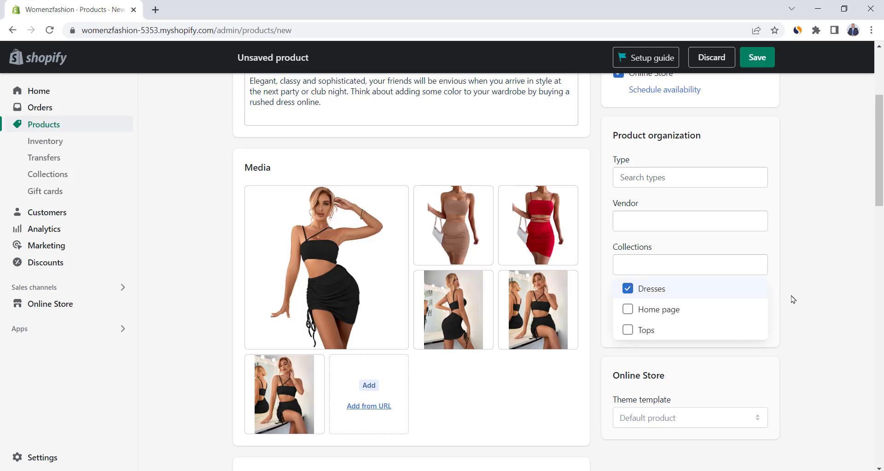
pyautogui.click(790, 296)
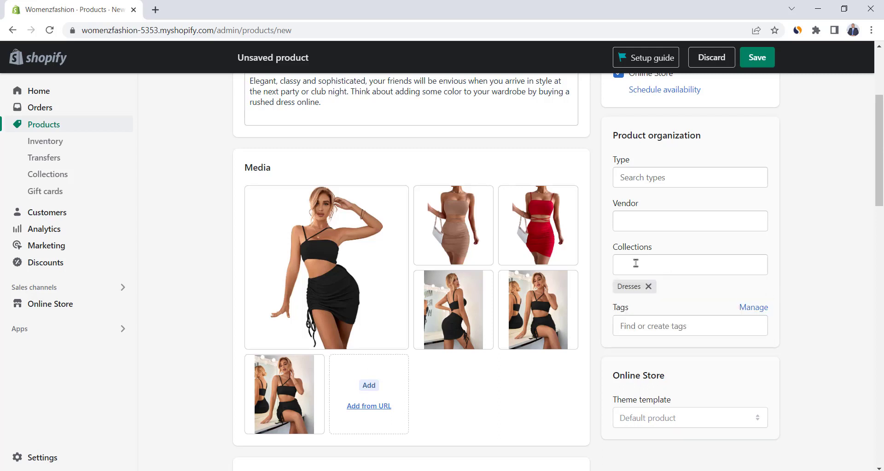
pyautogui.click(636, 263)
pyautogui.click(628, 312)
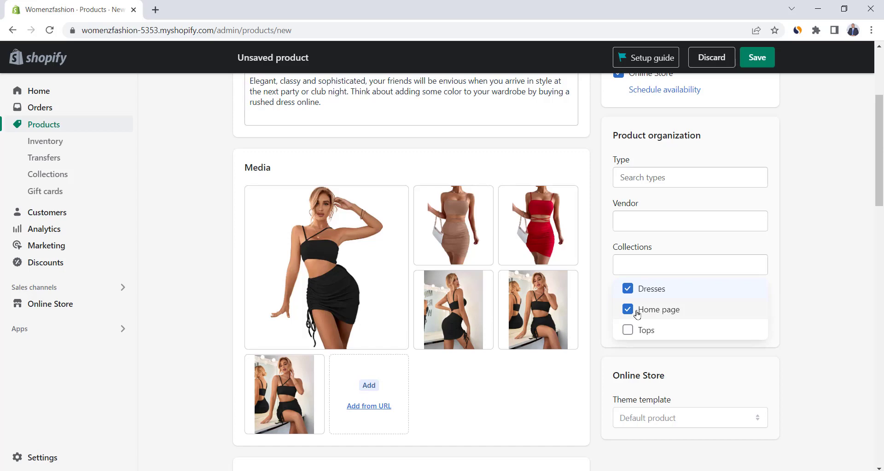
pyautogui.click(430, 170)
# Set the product's price to $25.00 and its compare-at price to $48.00
pyautogui.scroll(-6, 430, 169)
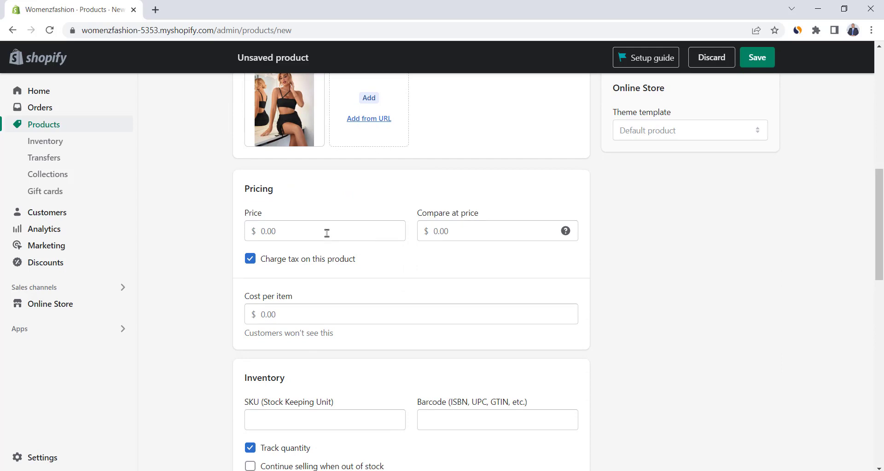
pyautogui.click(327, 233)
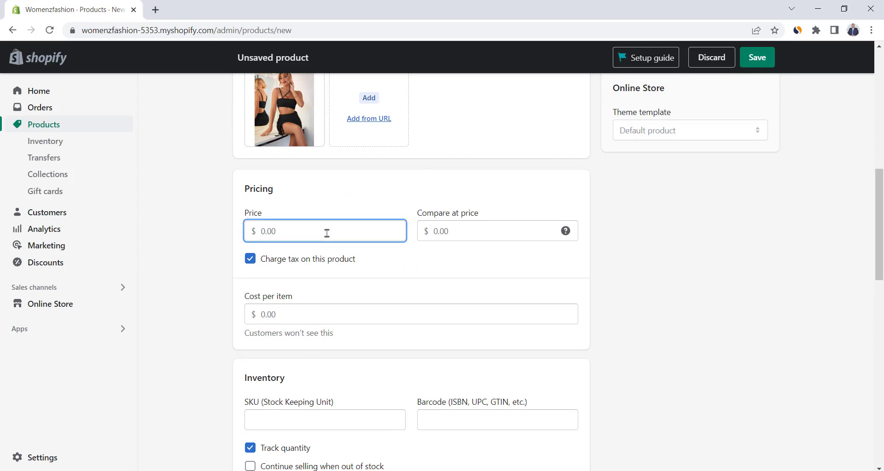
pyautogui.write('25')
pyautogui.click(335, 199)
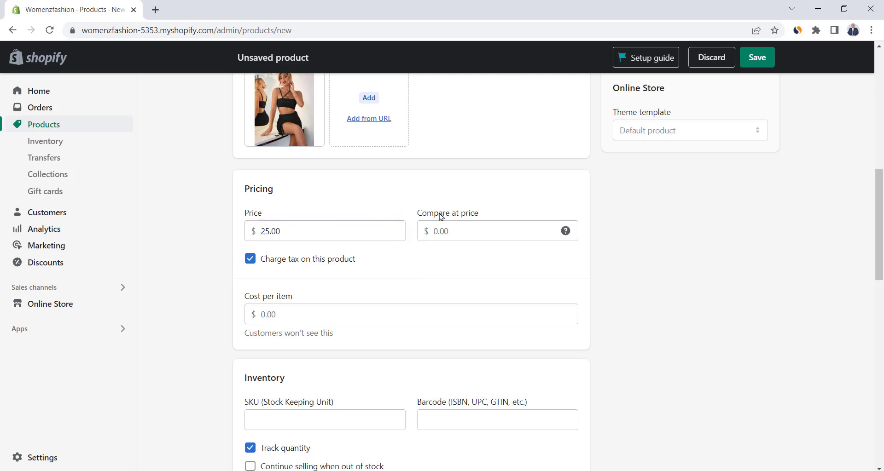
pyautogui.click(458, 231)
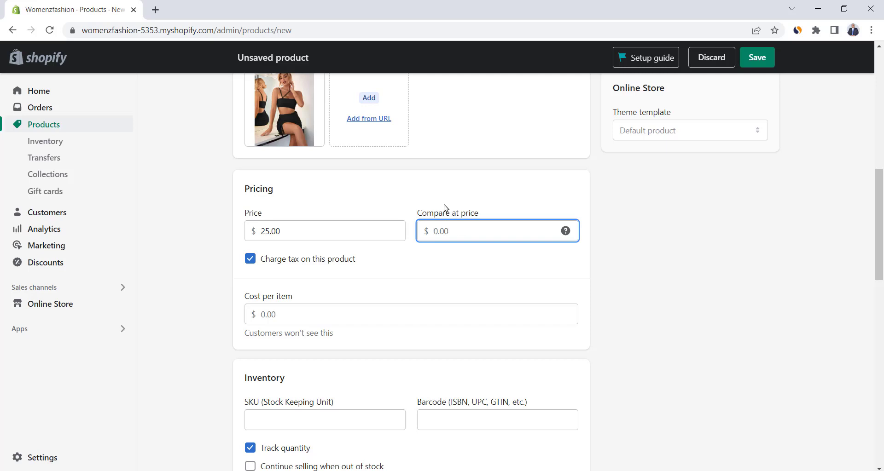
pyautogui.write('48')
pyautogui.click(420, 193)
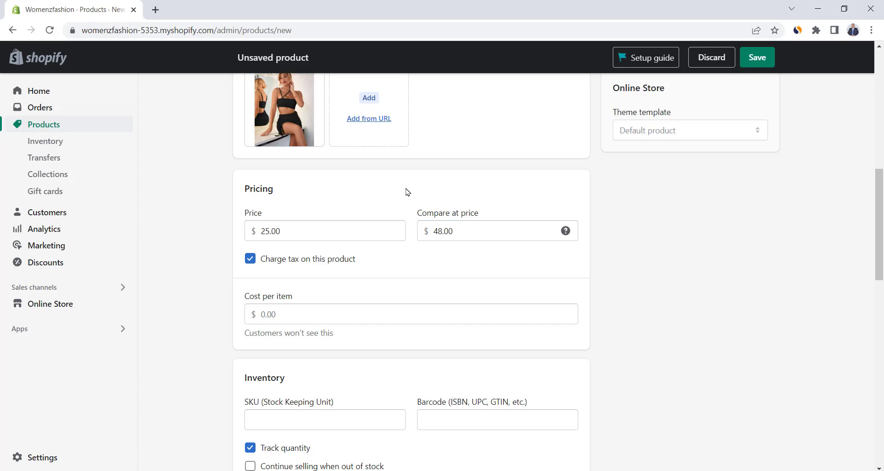
# Set the product's cost per item to $15.00
pyautogui.scroll(-2, 407, 192)
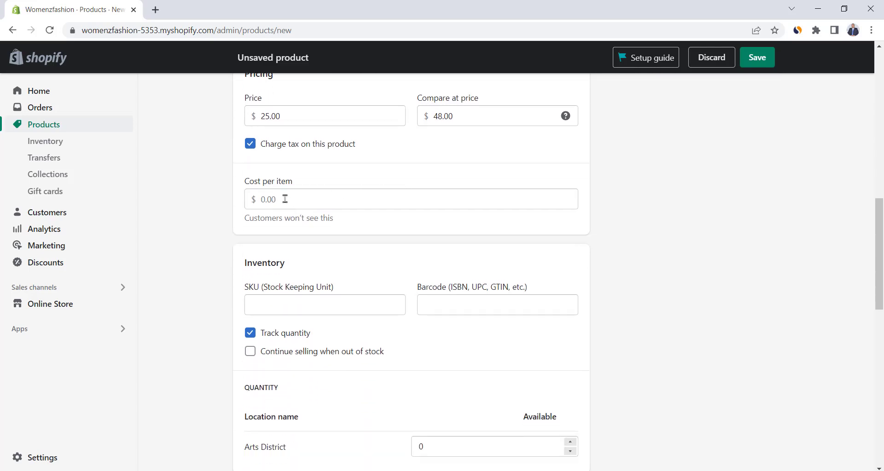
pyautogui.scroll(1, 284, 199)
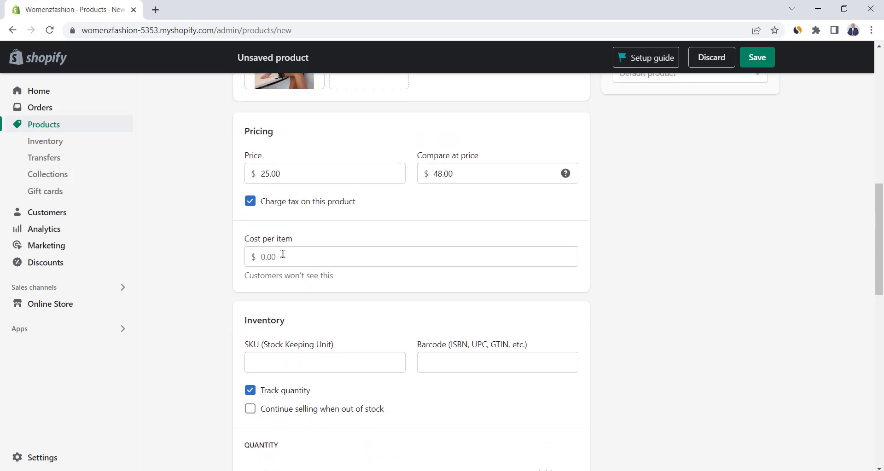
pyautogui.click(282, 257)
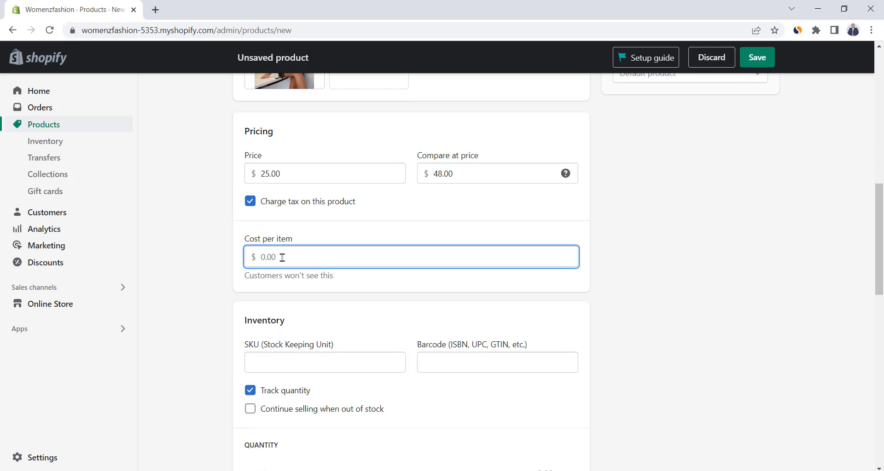
pyautogui.write('15')
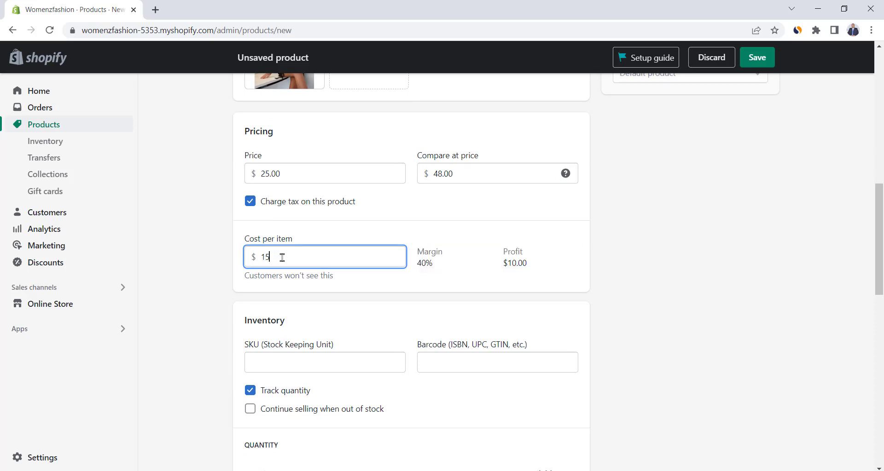
pyautogui.click(225, 258)
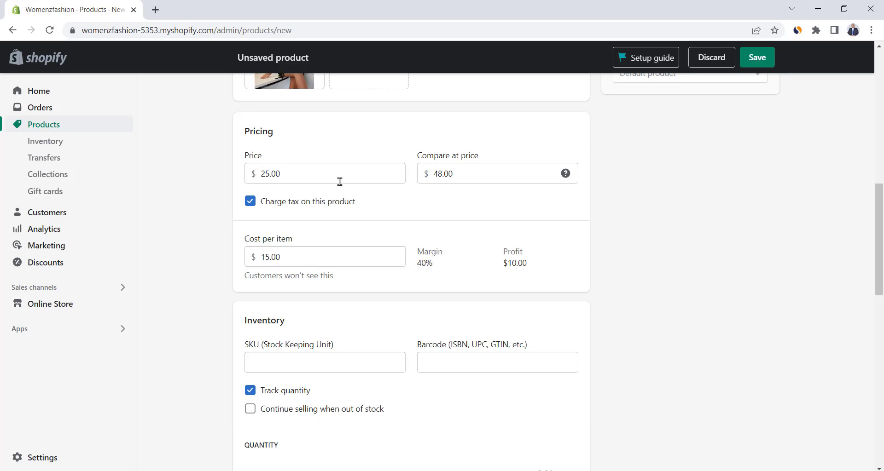
# Enter 12452145 as the product's SKU and set the available quantity at Arts District to 200
pyautogui.scroll(-2, 339, 182)
pyautogui.click(275, 246)
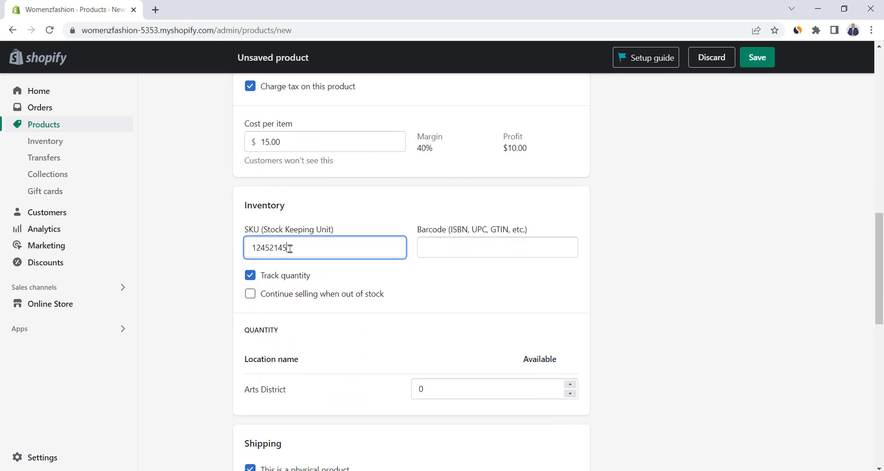
pyautogui.click(447, 253)
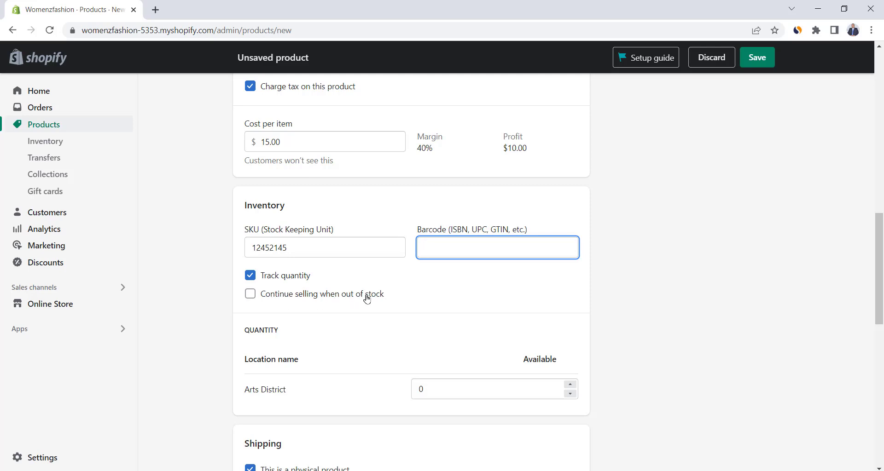
pyautogui.scroll(-1, 285, 331)
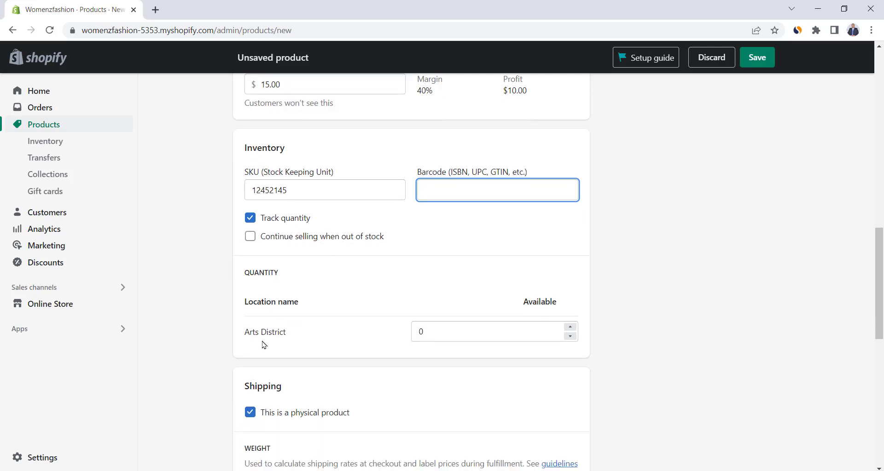
pyautogui.doubleClick(418, 334)
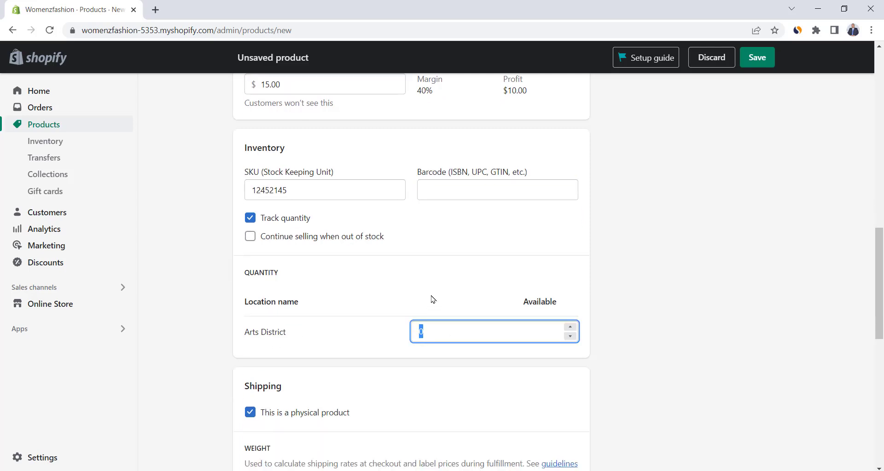
pyautogui.write('200')
pyautogui.click(393, 303)
# Mark the product as having options, like size or color
pyautogui.scroll(-3, 393, 304)
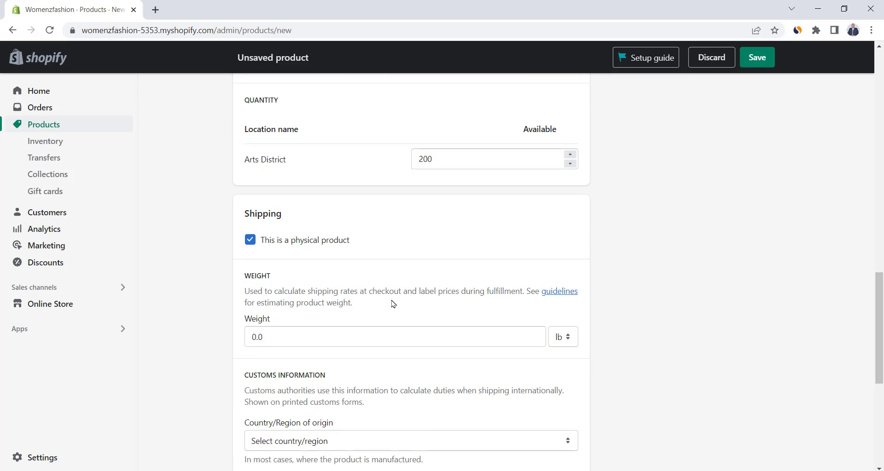
pyautogui.scroll(-1, 393, 304)
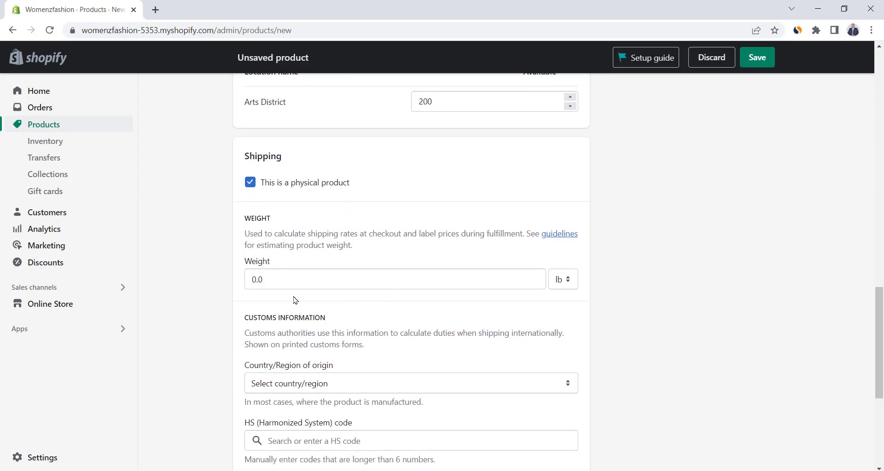
pyautogui.scroll(-1, 294, 300)
pyautogui.scroll(-3, 357, 199)
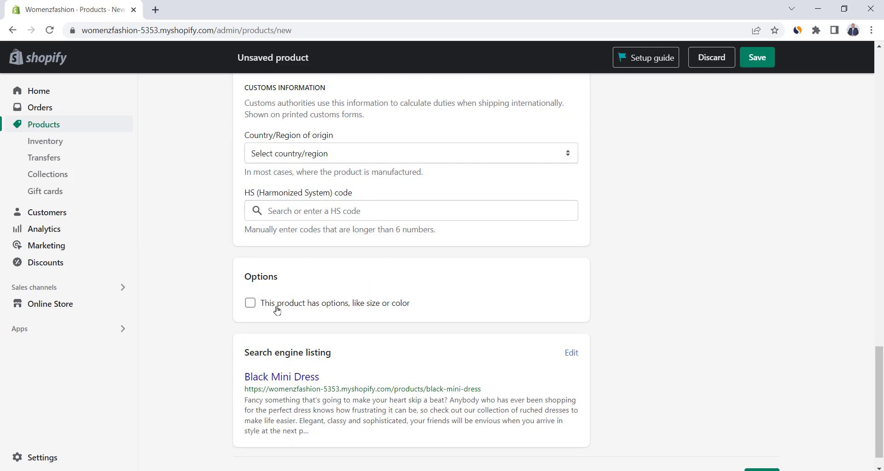
pyautogui.tripleClick(330, 306)
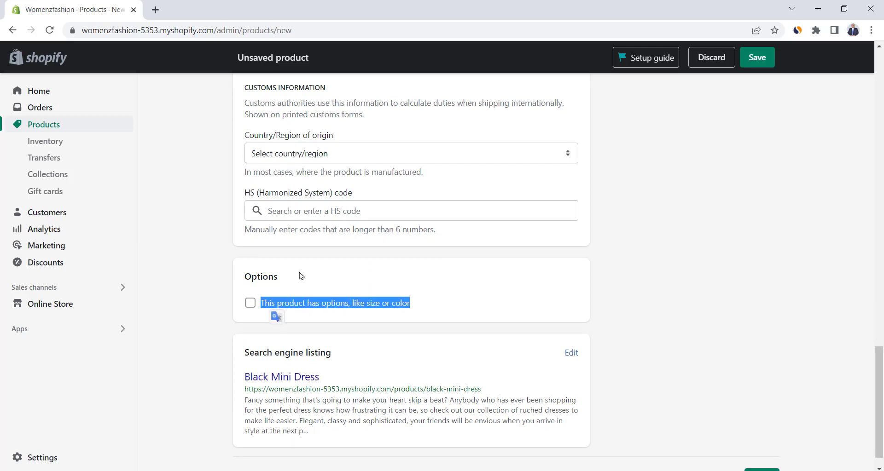
pyautogui.click(325, 312)
pyautogui.scroll(-2, 266, 304)
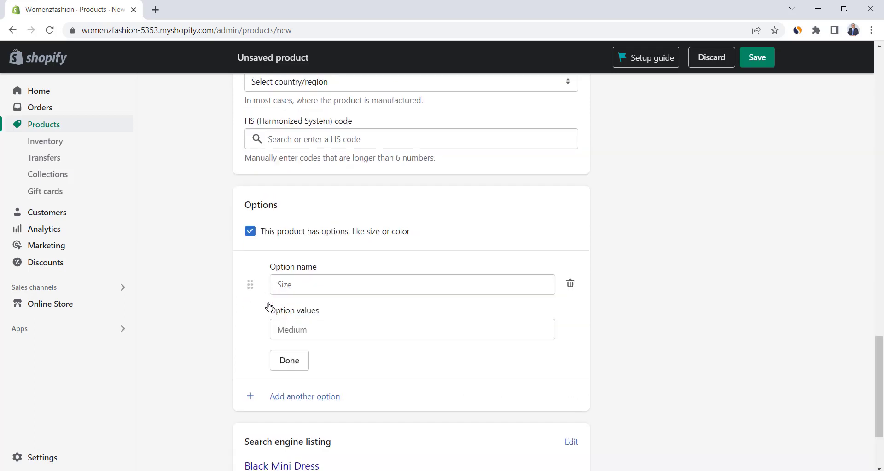
# Define a Size option for the product with the values Small, Medium and Large
pyautogui.click(302, 218)
pyautogui.click(307, 281)
pyautogui.write('Small')
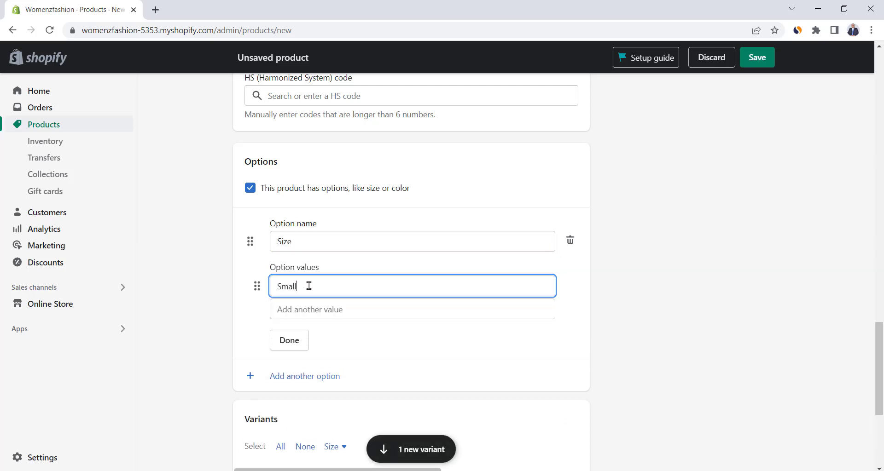
pyautogui.click(332, 310)
pyautogui.write('Medi')
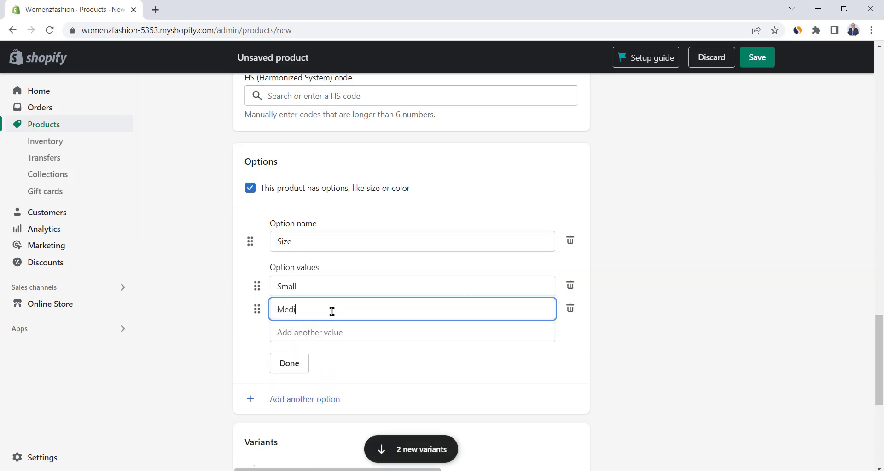
pyautogui.write('um')
pyautogui.click(329, 338)
pyautogui.write('Larg')
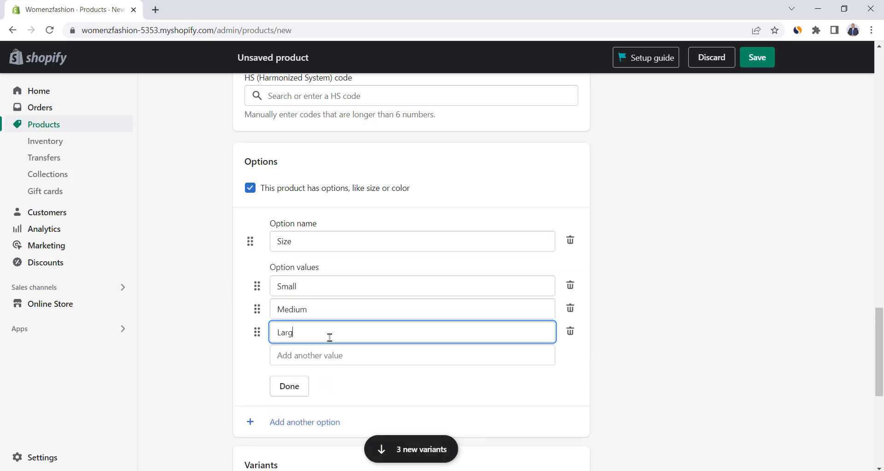
pyautogui.write('e')
# Add a second product option, Color, with the values Black, Brown and Red
pyautogui.scroll(-1, 313, 364)
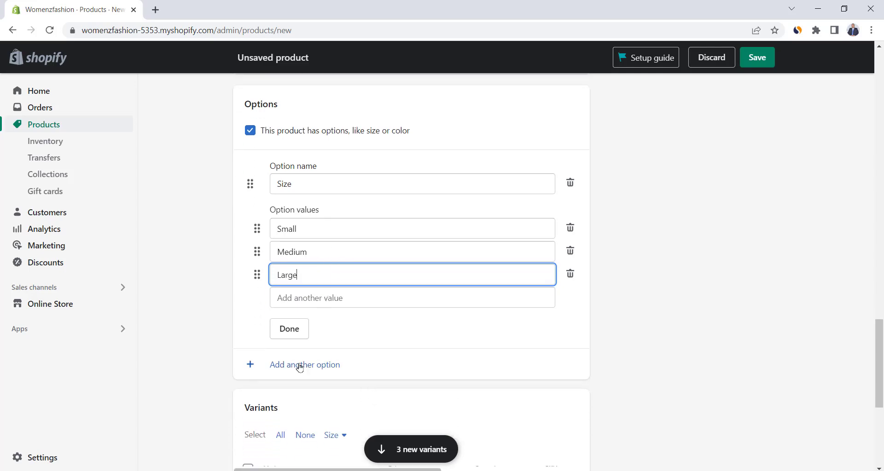
pyautogui.click(305, 365)
pyautogui.scroll(-1, 309, 364)
pyautogui.click(324, 322)
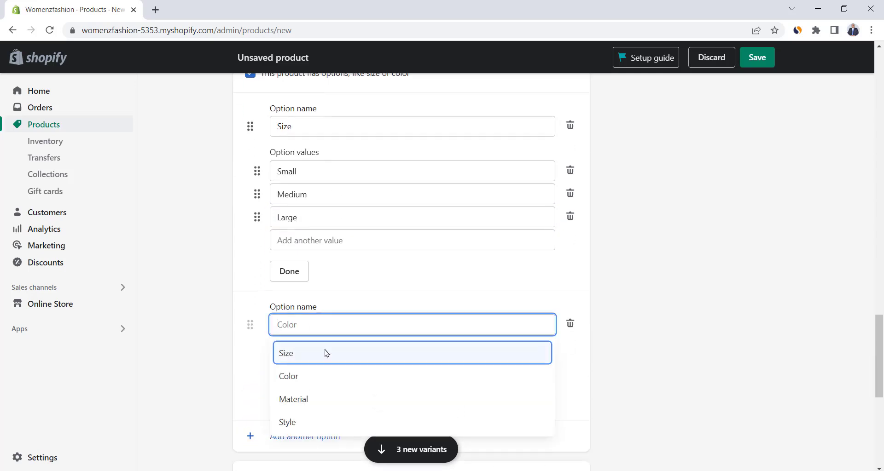
pyautogui.click(326, 377)
pyautogui.click(297, 365)
pyautogui.write('Black')
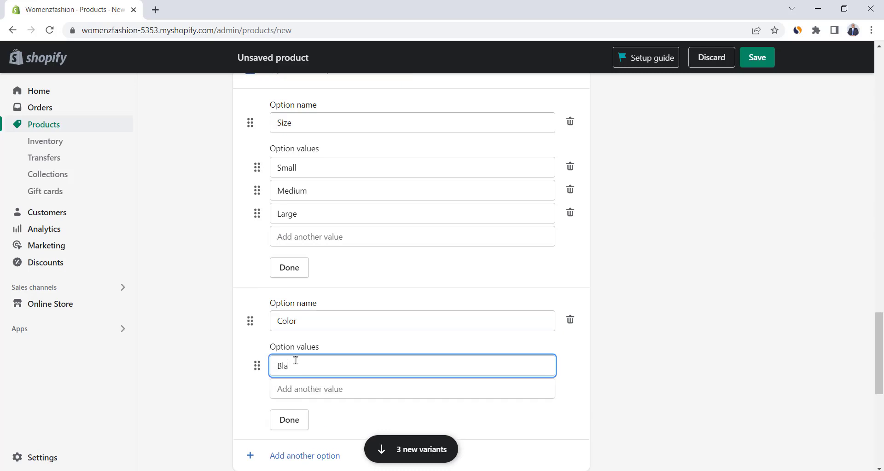
pyautogui.click(301, 389)
pyautogui.write('Brown')
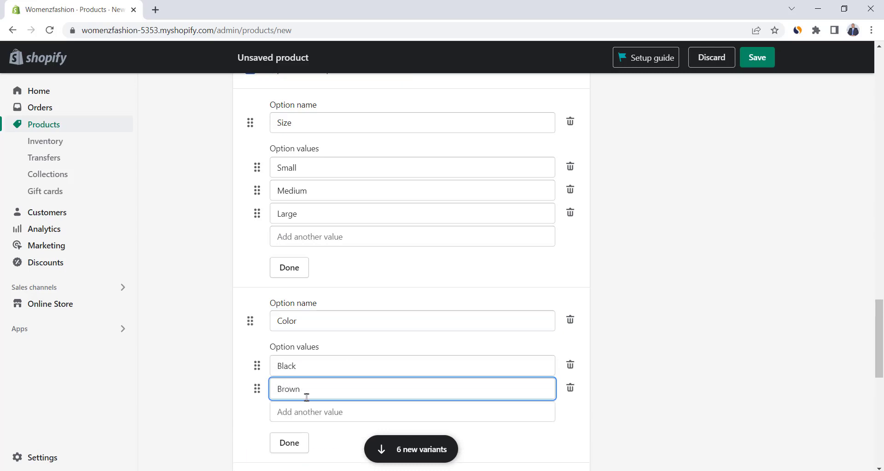
pyautogui.click(298, 420)
pyautogui.write('Red')
pyautogui.scroll(-2, 340, 377)
pyautogui.click(330, 388)
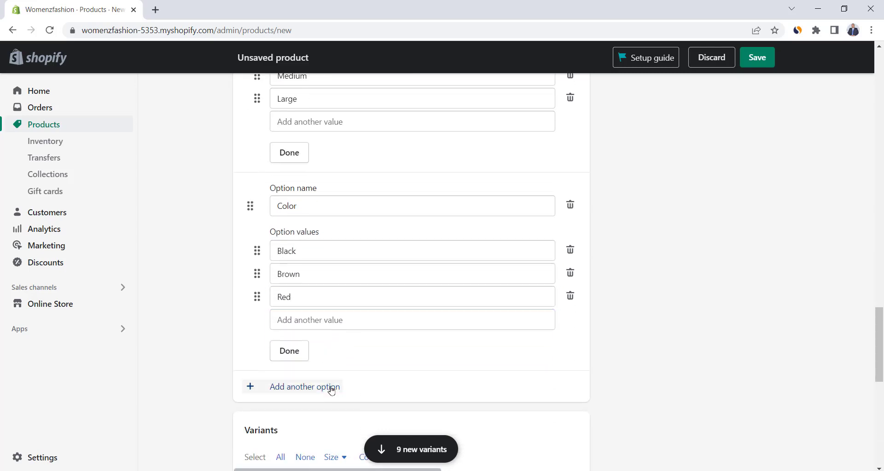
pyautogui.scroll(-1, 332, 386)
pyautogui.click(331, 345)
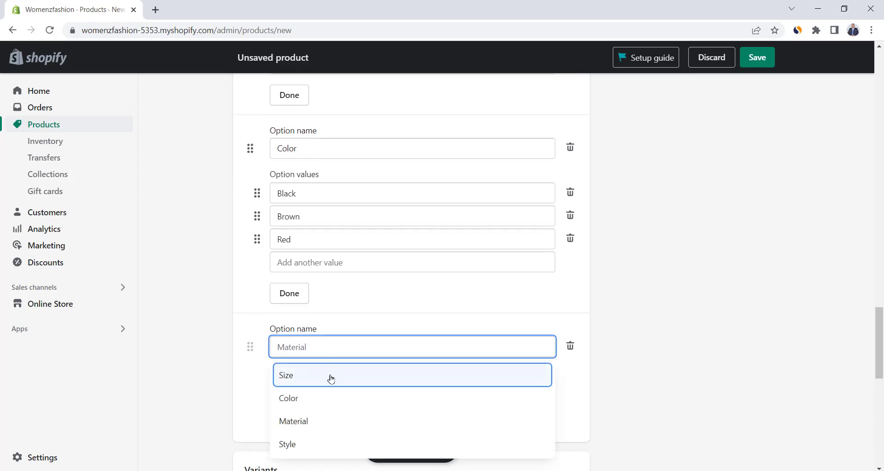
pyautogui.click(570, 347)
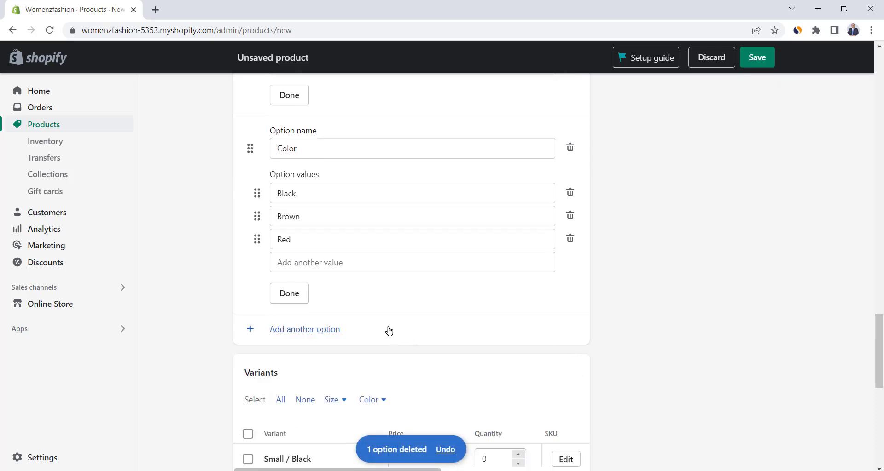
# Finish editing the product's Size and Color options
pyautogui.scroll(4, 377, 314)
pyautogui.scroll(-2, 377, 314)
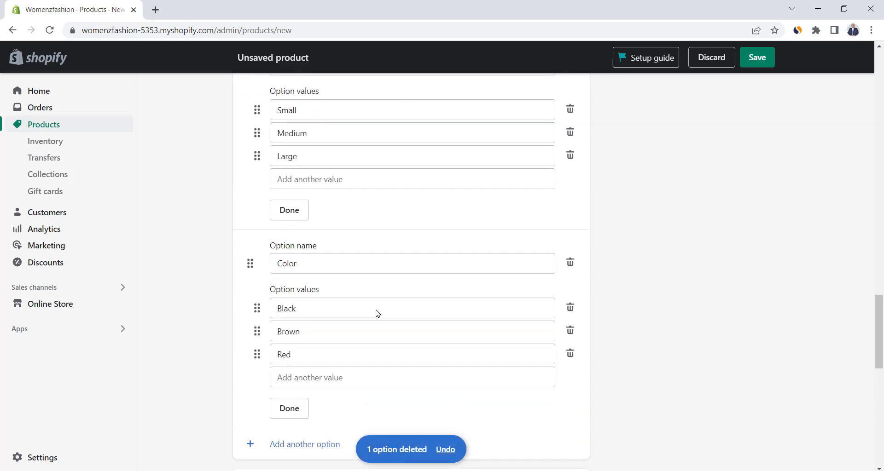
pyautogui.scroll(-4, 299, 158)
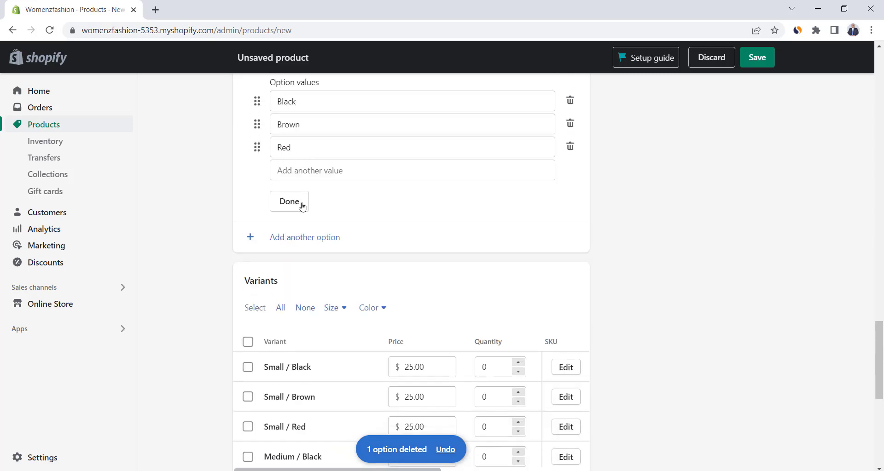
pyautogui.click(301, 202)
pyautogui.scroll(5, 299, 206)
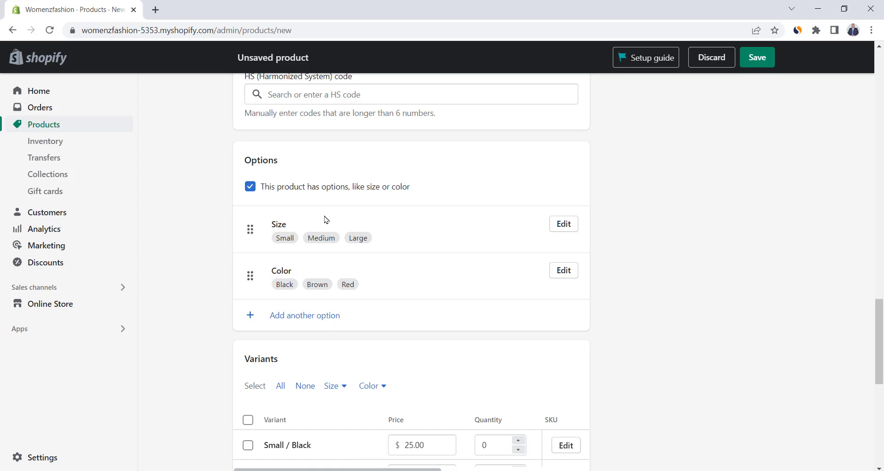
# Set the Black, Brown and Red variant quantities to 50, 40, 30 for Small; 20, 30, 40 for Medium; and 50, 40, 30 for Large
pyautogui.scroll(-3, 326, 220)
pyautogui.scroll(-1, 325, 220)
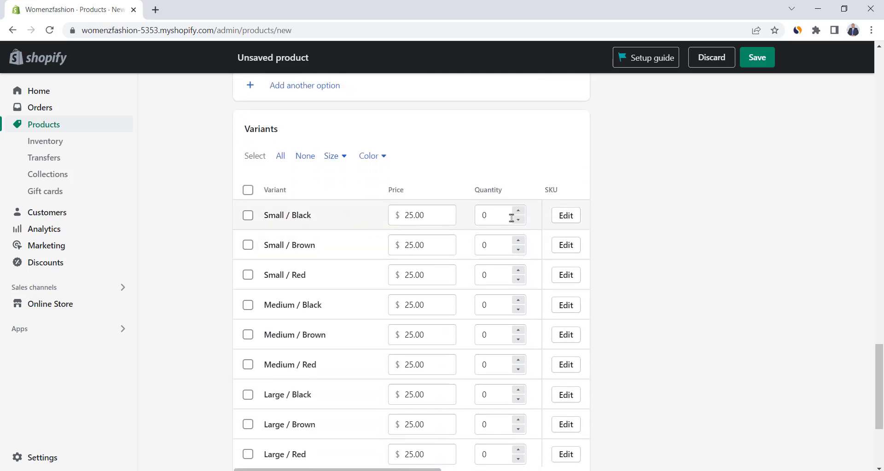
pyautogui.click(491, 215)
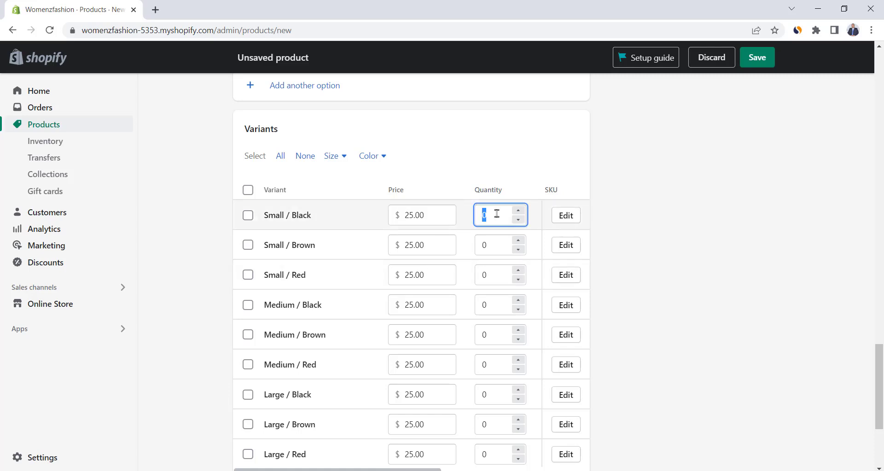
pyautogui.write('50')
pyautogui.click(498, 247)
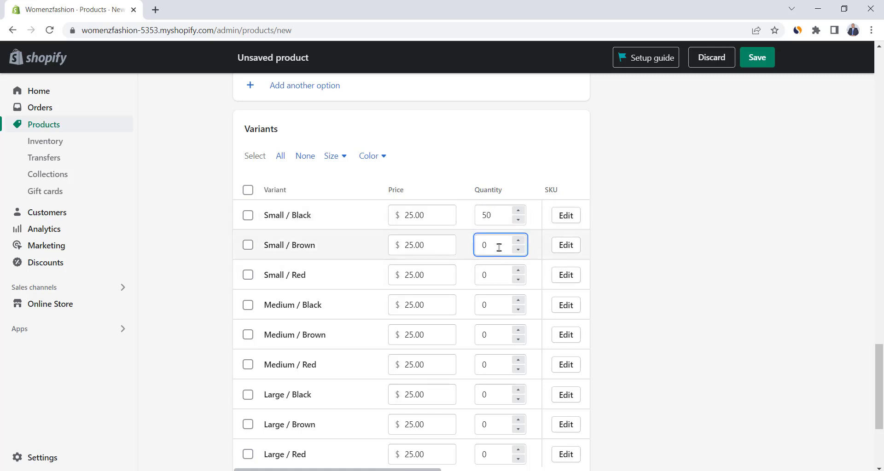
pyautogui.write('40')
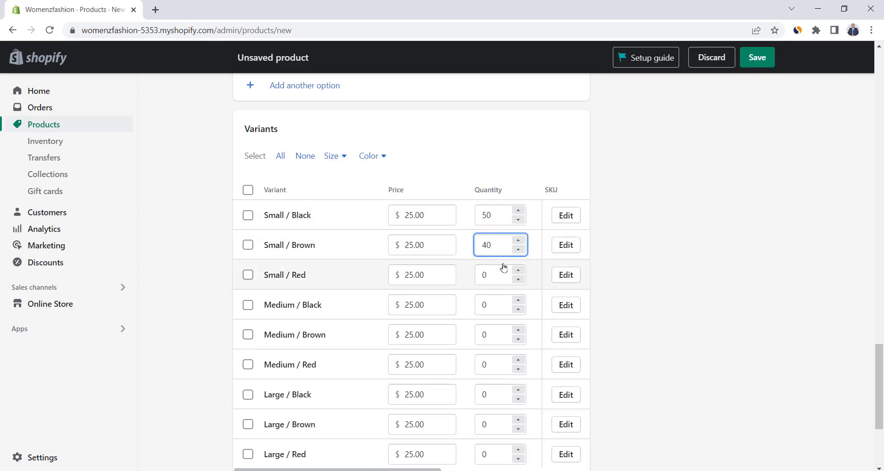
pyautogui.scroll(-1, 494, 251)
pyautogui.click(487, 216)
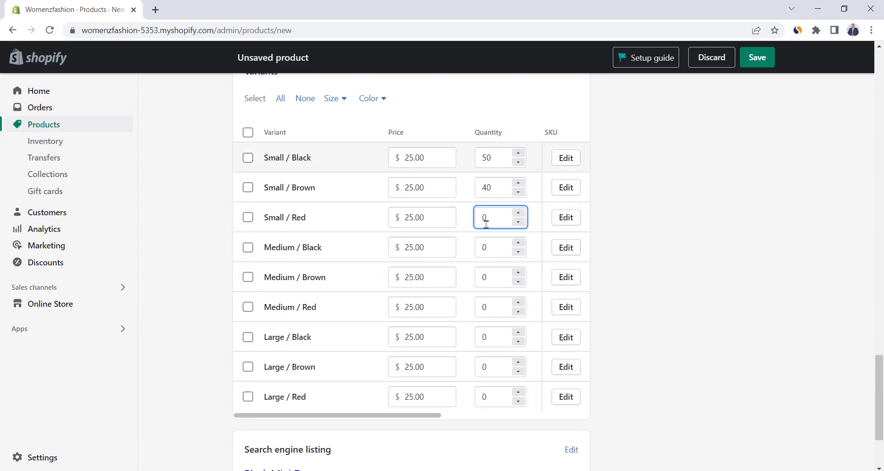
pyautogui.write('30')
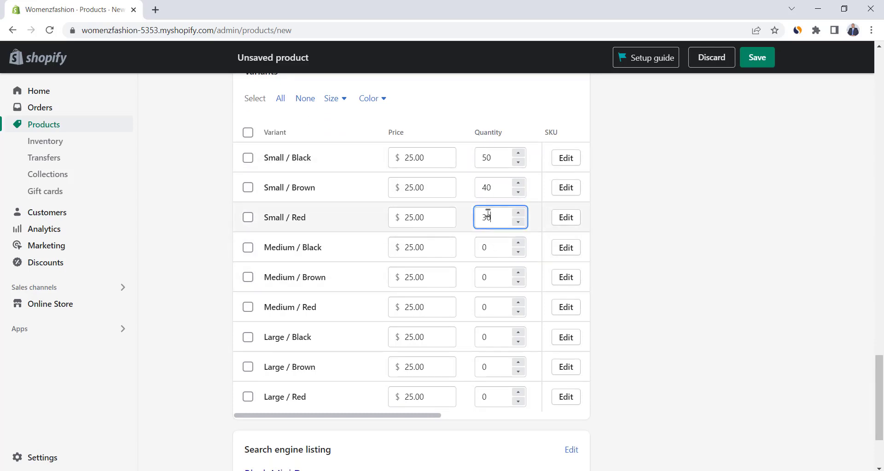
pyautogui.click(492, 249)
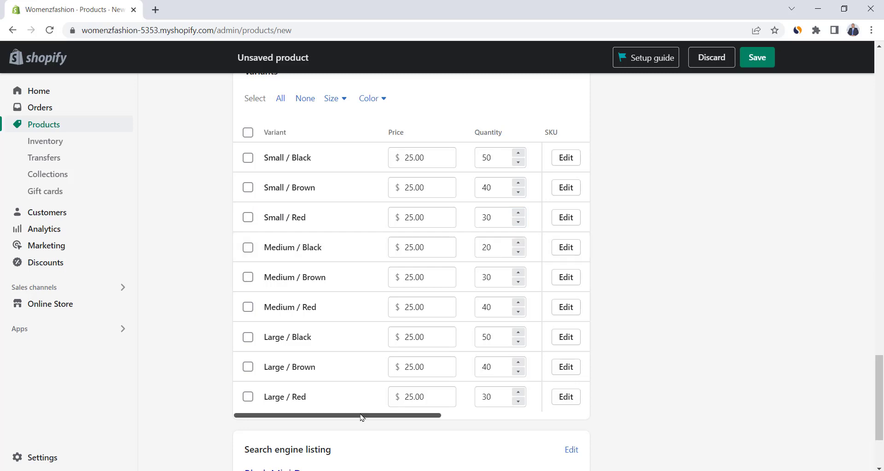
# Select all the size and color variants and apply a price of $28.00 to every one of them
pyautogui.moveTo(361, 415); pyautogui.dragTo(489, 416)
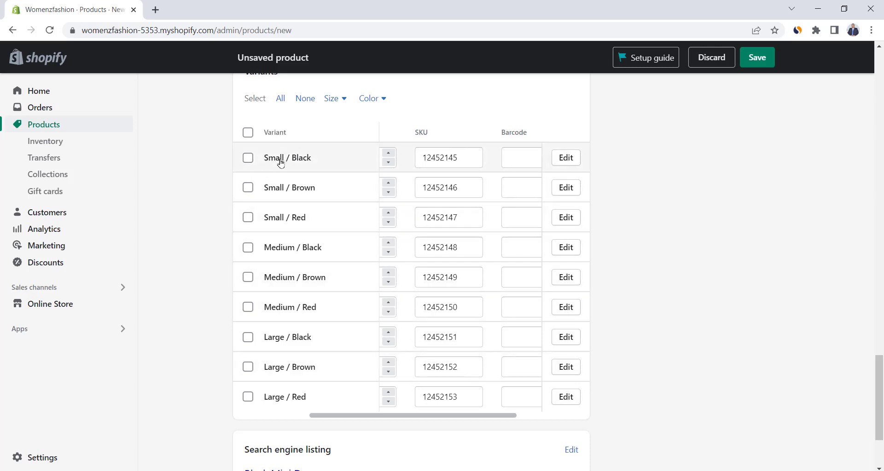
pyautogui.hscroll(-5, 308, 167)
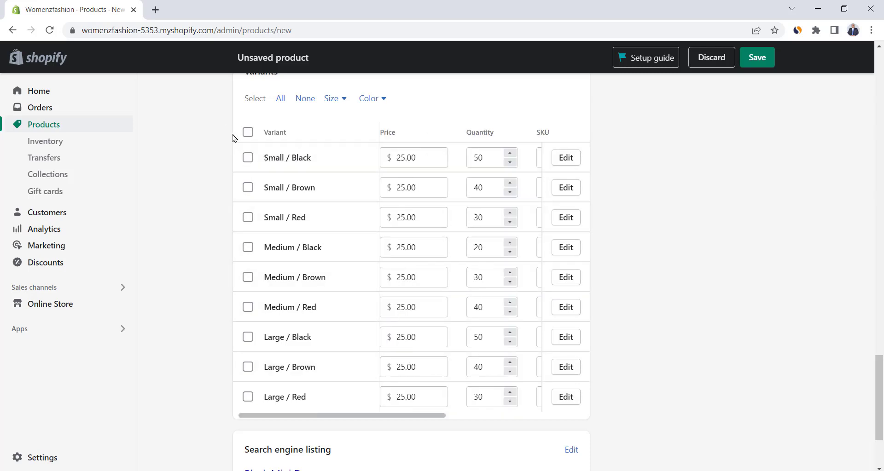
pyautogui.click(248, 133)
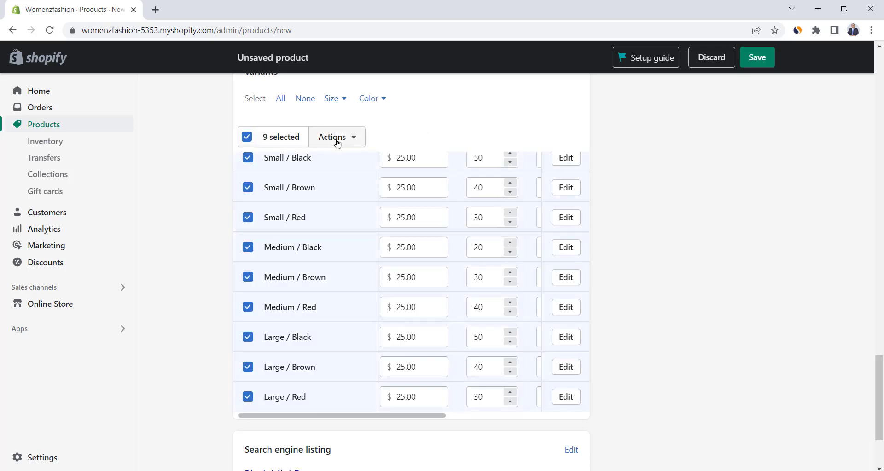
pyautogui.click(335, 138)
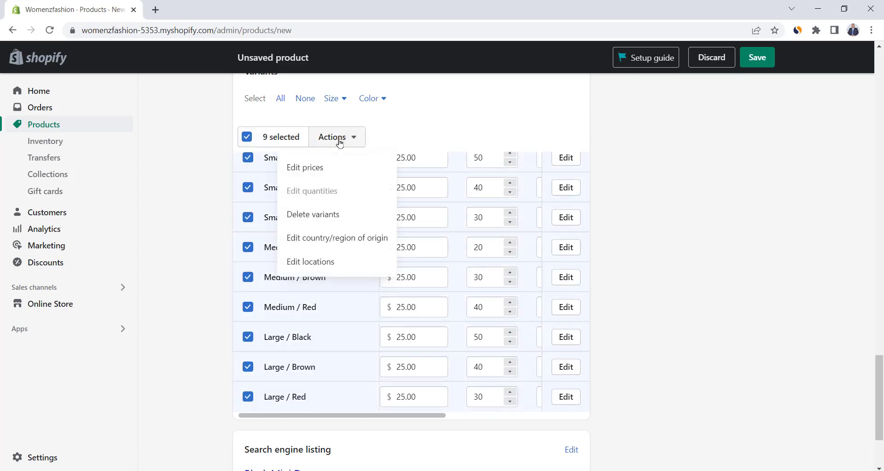
pyautogui.click(313, 169)
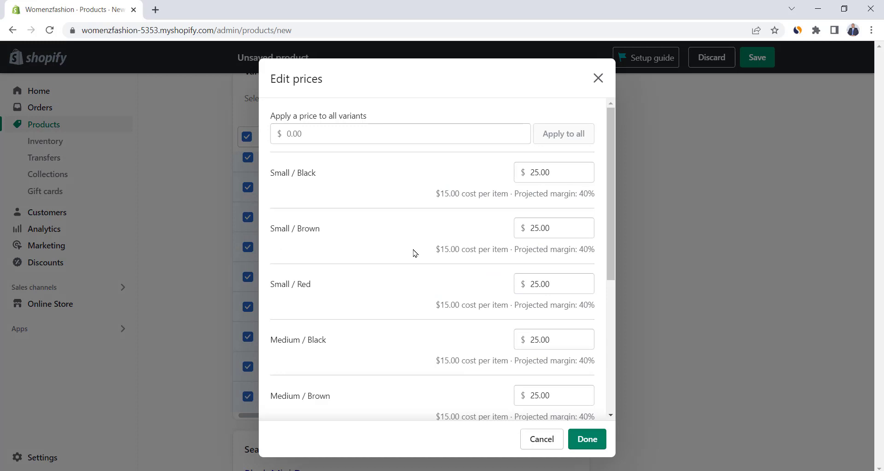
pyautogui.click(406, 135)
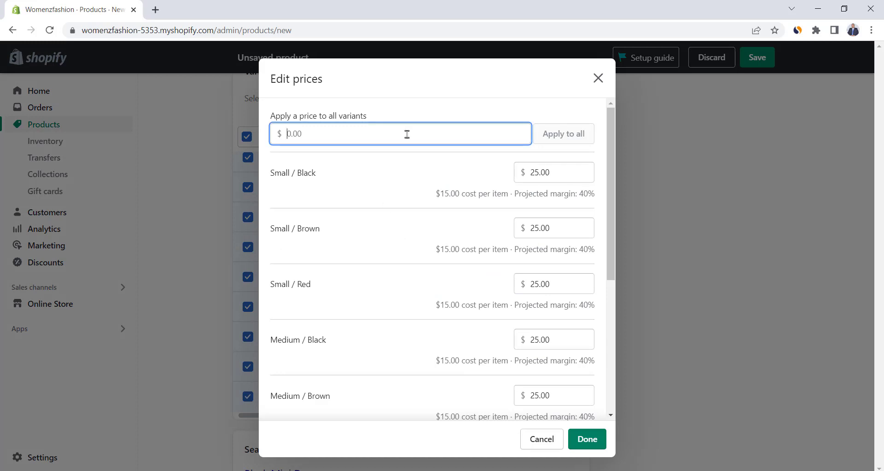
pyautogui.write('28')
pyautogui.click(560, 134)
pyautogui.scroll(-1, 524, 222)
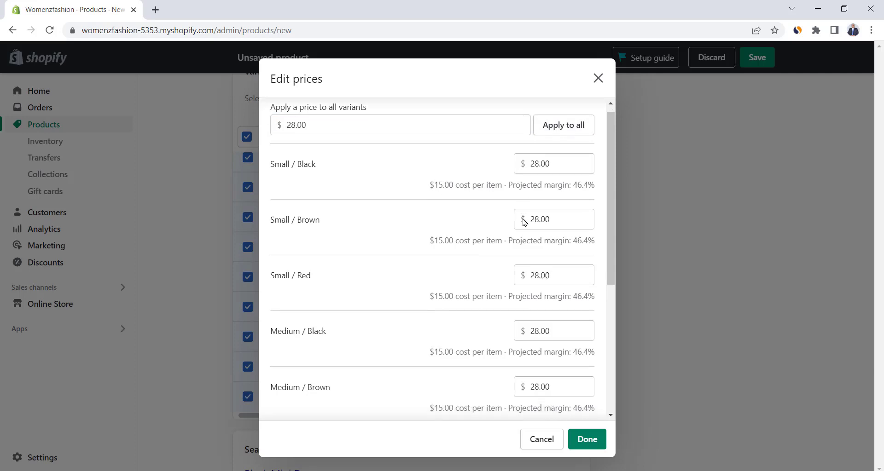
pyautogui.scroll(-5, 523, 221)
pyautogui.scroll(6, 524, 222)
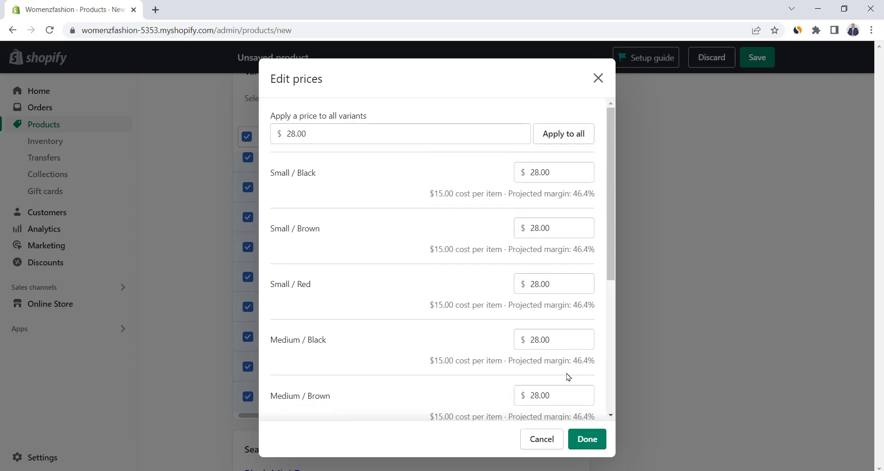
pyautogui.click(585, 439)
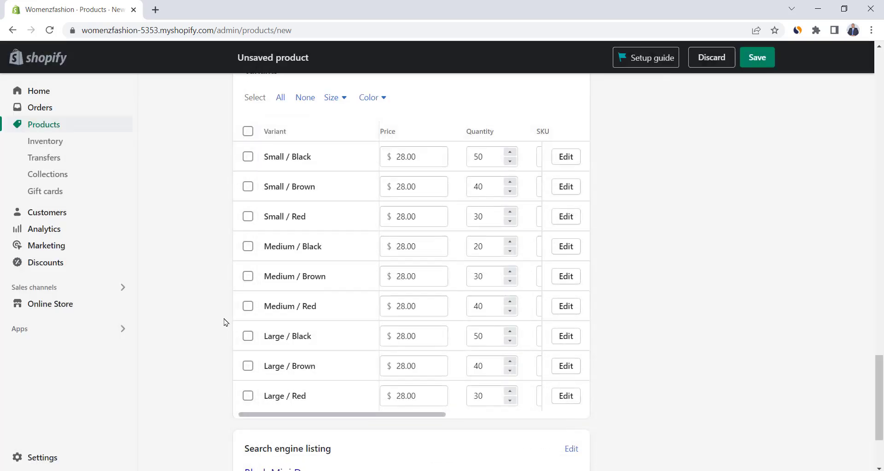
# Edit the search engine listing and set its page title to "Black Mini Dress - Womenz Fashion"
pyautogui.scroll(-3, 234, 331)
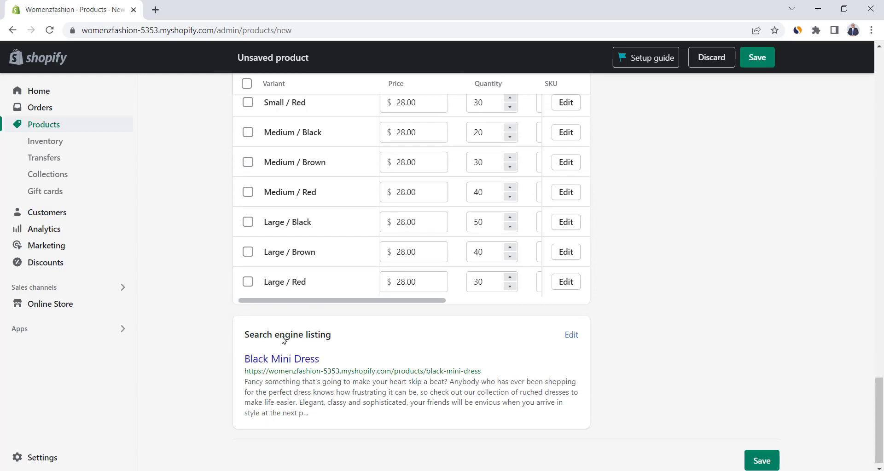
pyautogui.click(572, 337)
pyautogui.scroll(-4, 287, 212)
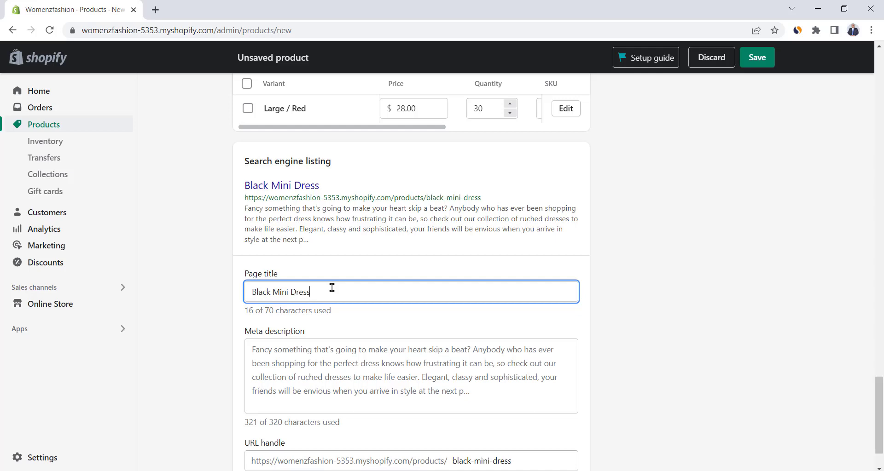
pyautogui.write('Womenz Fashion')
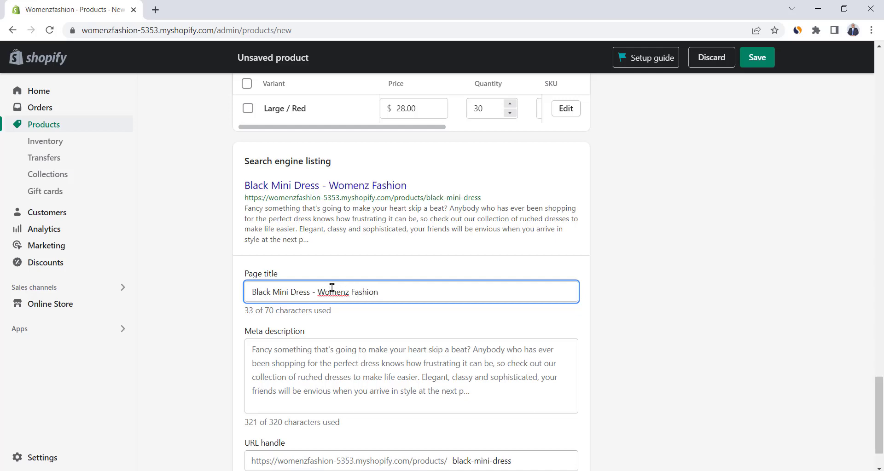
# Shorten the meta description by deleting everything after "dresses to make life easier."
pyautogui.scroll(-1, 340, 277)
pyautogui.click(331, 321)
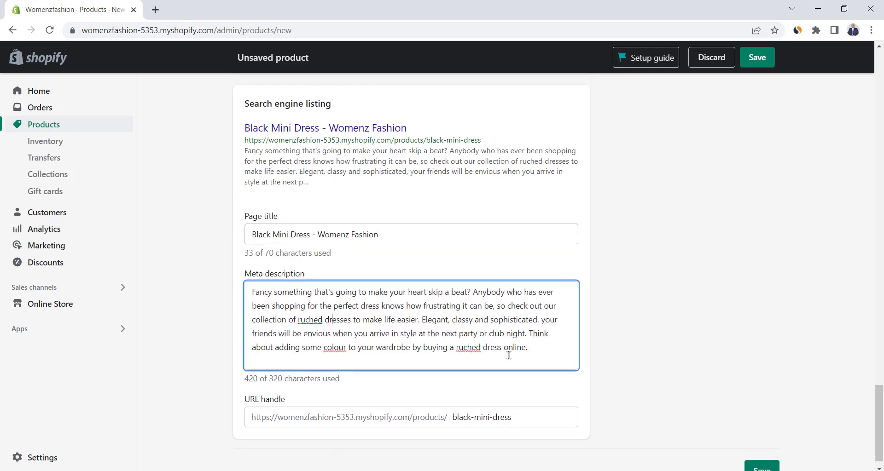
pyautogui.moveTo(528, 348); pyautogui.dragTo(301, 323)
pyautogui.moveTo(403, 321); pyautogui.dragTo(419, 321)
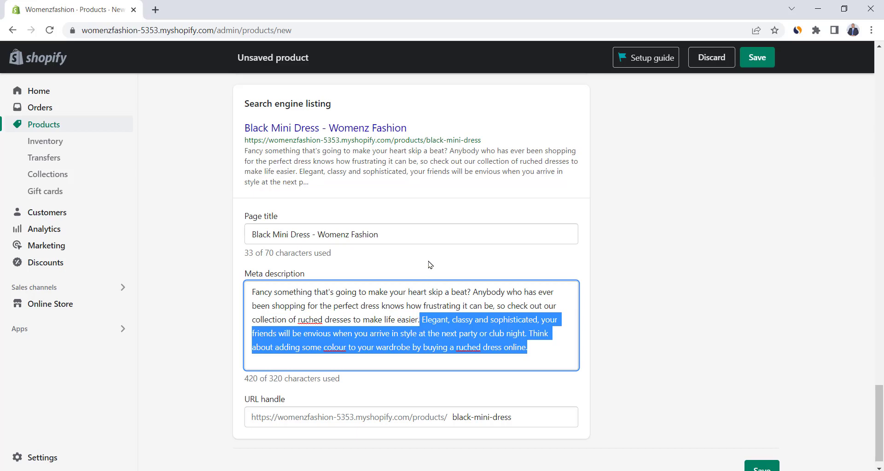
pyautogui.press('BackSpace')
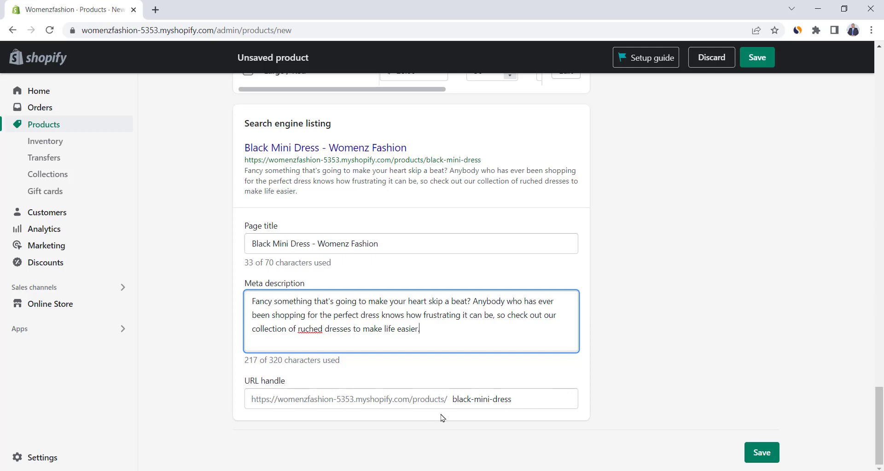
# Save the new Black Mini Dress product with its edited search engine listing
pyautogui.click(608, 330)
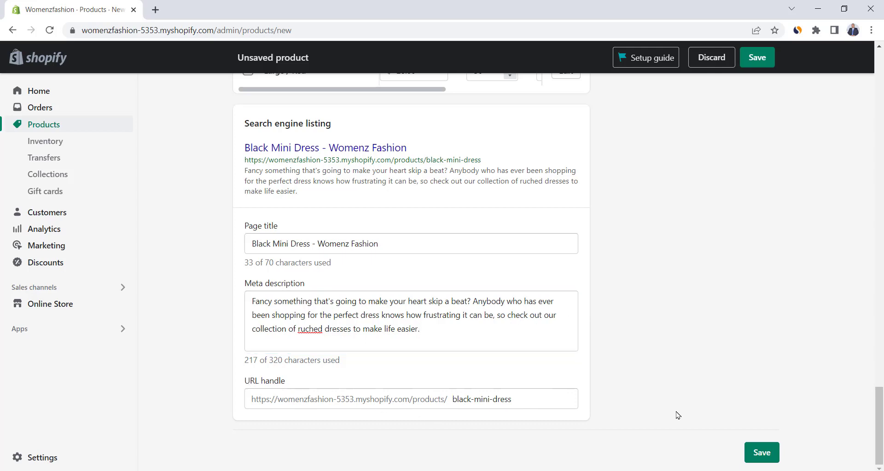
pyautogui.click(767, 453)
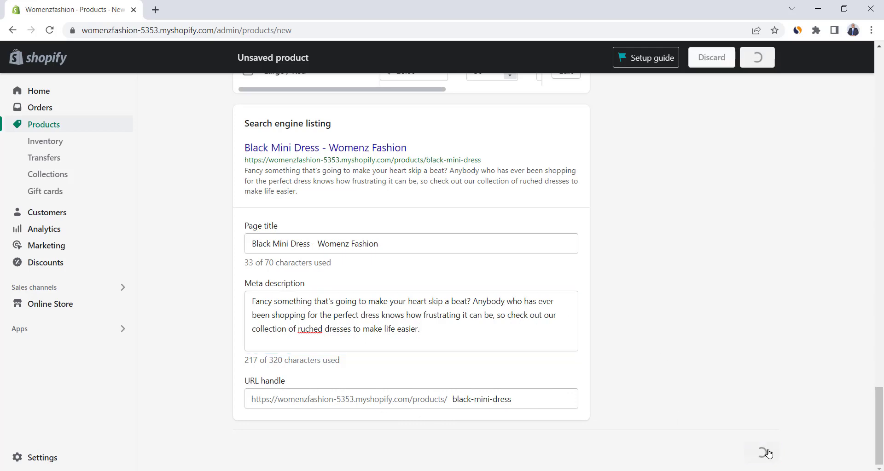
# Assign the black dress front photo to the Small / Black, Medium / Black and Large / Black variants in bulk
pyautogui.scroll(-15, 393, 178)
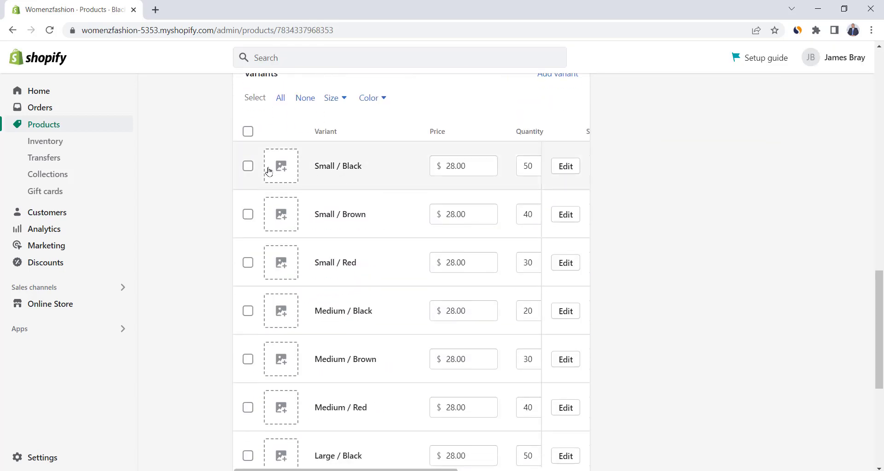
pyautogui.click(247, 166)
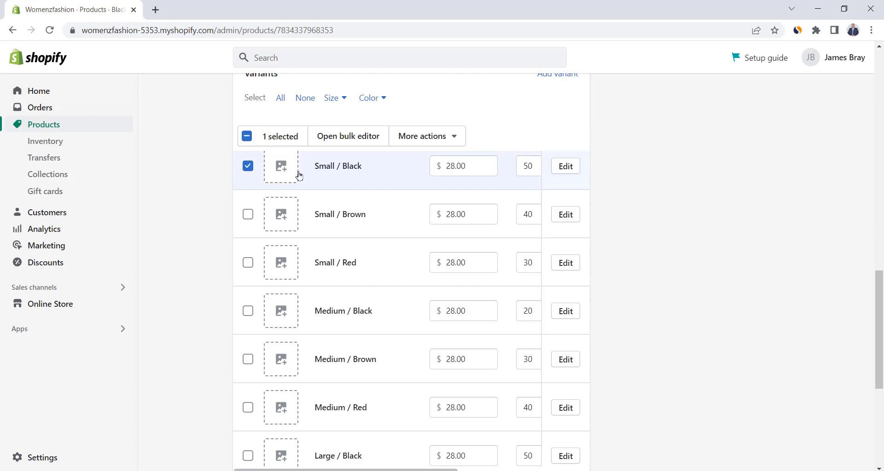
pyautogui.click(251, 313)
pyautogui.scroll(-2, 255, 317)
pyautogui.click(247, 341)
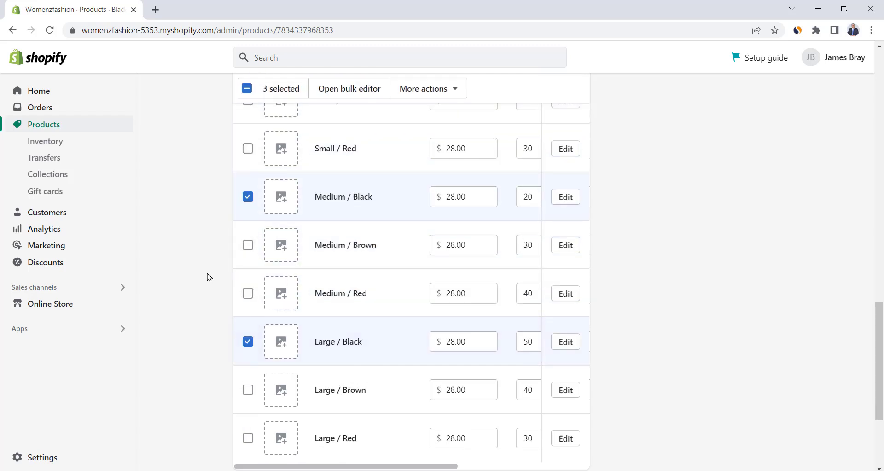
pyautogui.scroll(4, 214, 274)
pyautogui.click(428, 194)
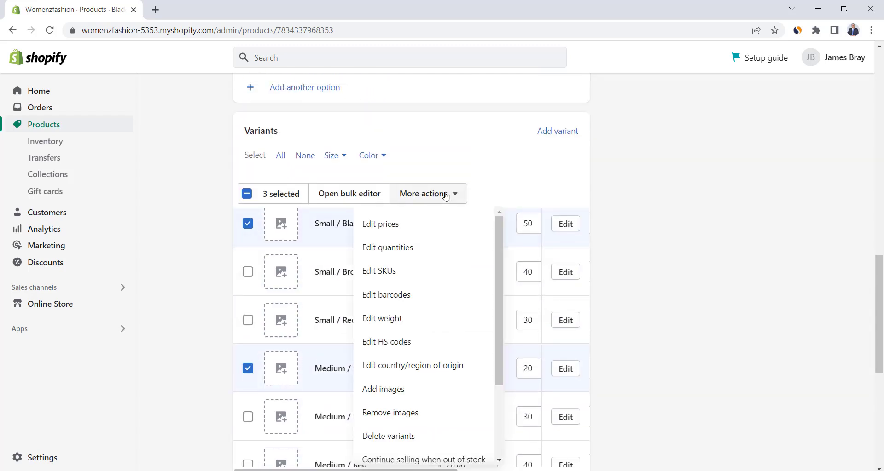
pyautogui.click(431, 392)
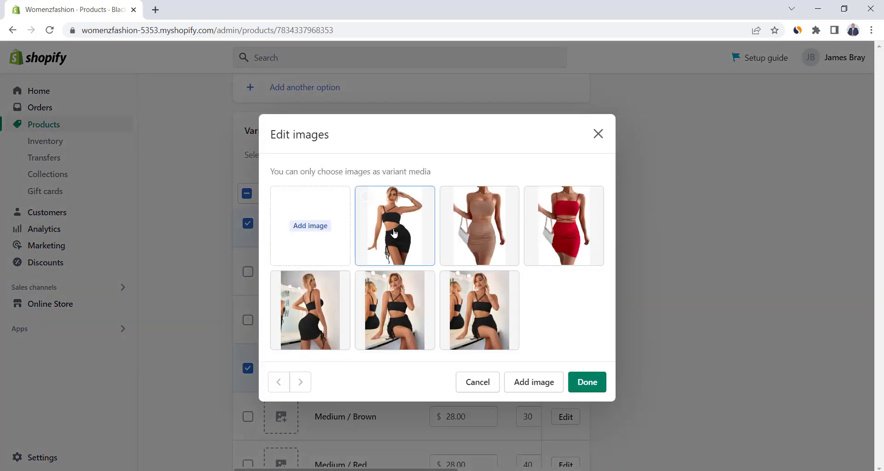
pyautogui.click(394, 234)
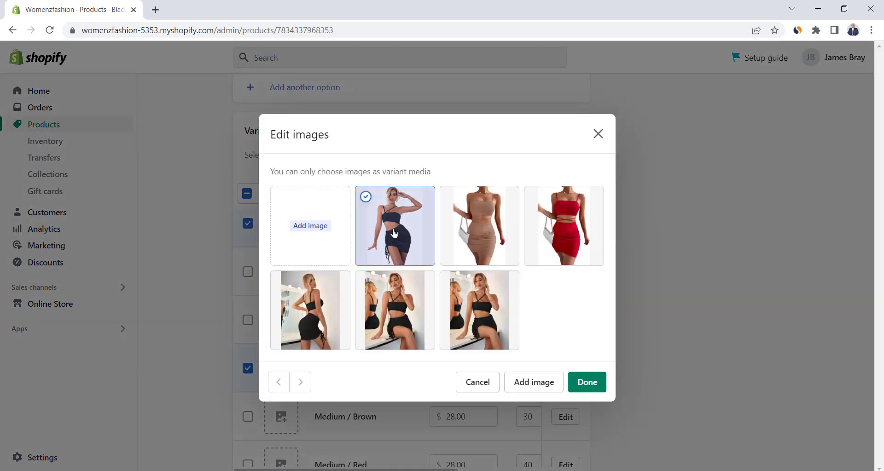
pyautogui.click(587, 382)
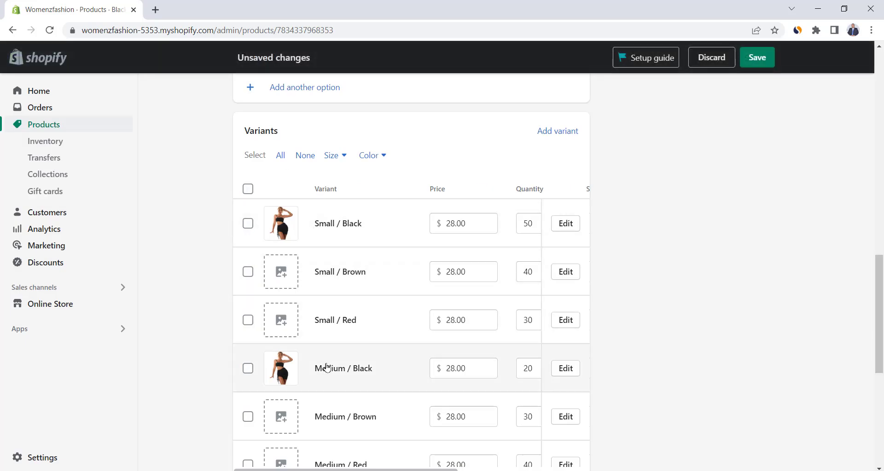
# Review the variant list and save the product with its assigned variant images
pyautogui.scroll(-5, 326, 367)
pyautogui.scroll(1, 325, 363)
pyautogui.hotkey('ctrl', 's')
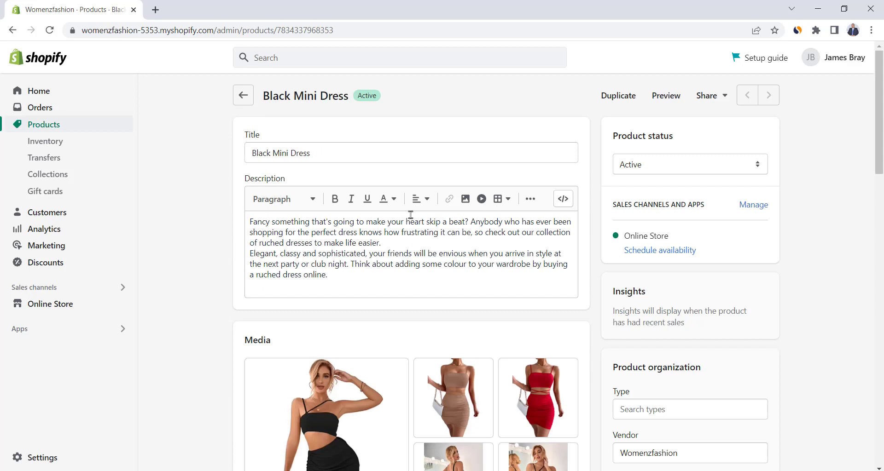
# Preview the product in the storefront, try the Medium and Large sizes with the Brown, Red and Black colors, and close the preview
pyautogui.click(657, 96)
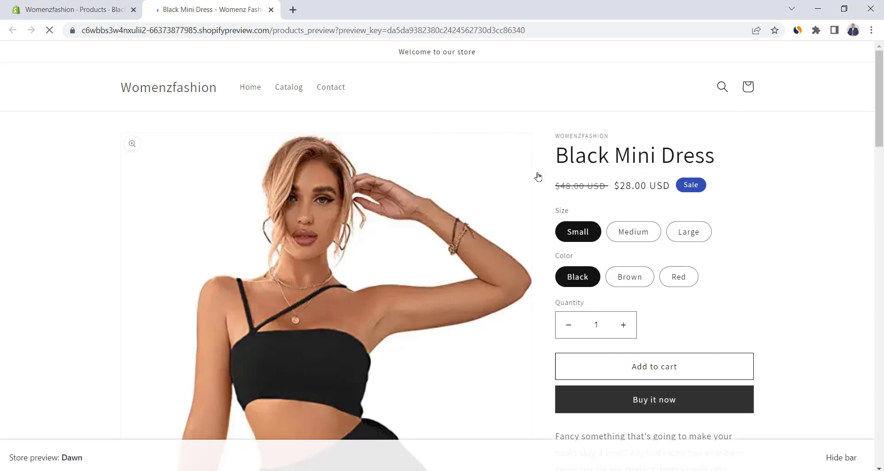
pyautogui.click(631, 233)
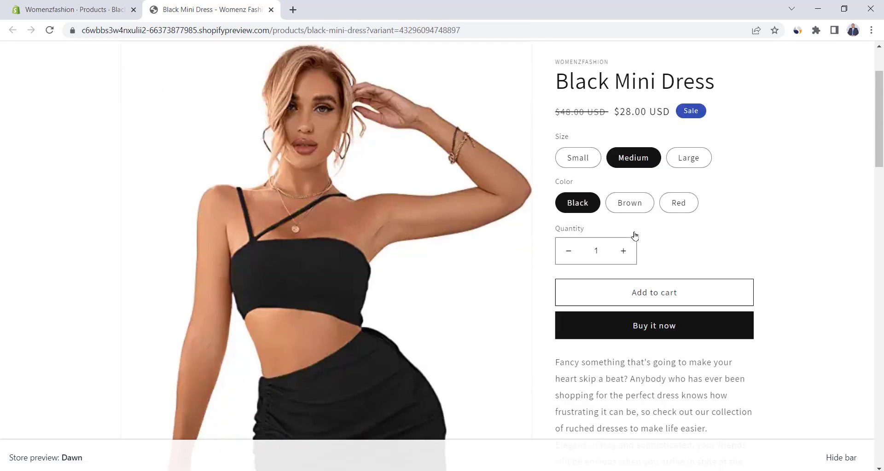
pyautogui.click(695, 164)
pyautogui.click(630, 205)
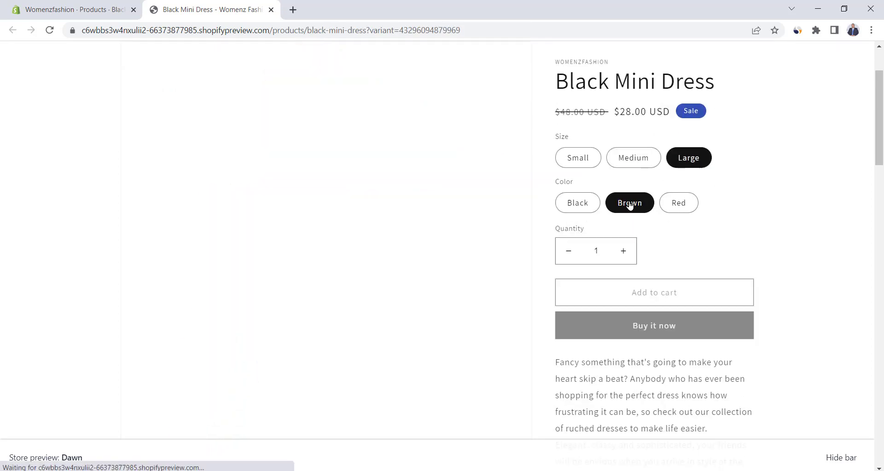
pyautogui.click(678, 202)
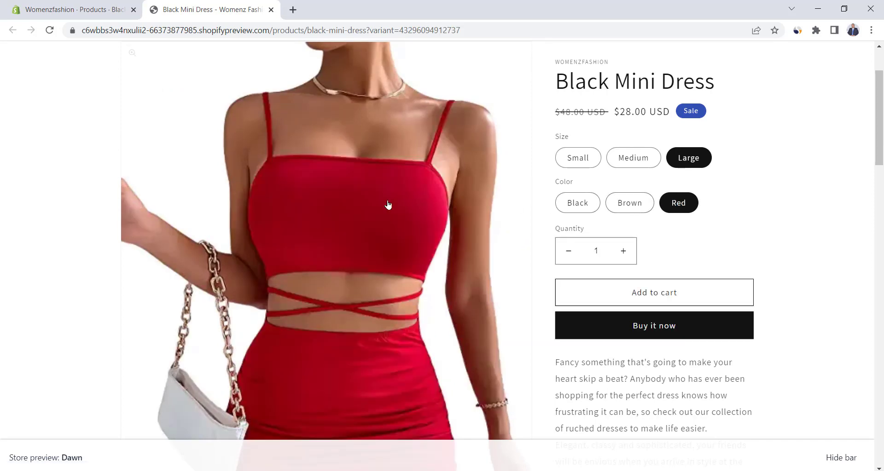
pyautogui.click(576, 202)
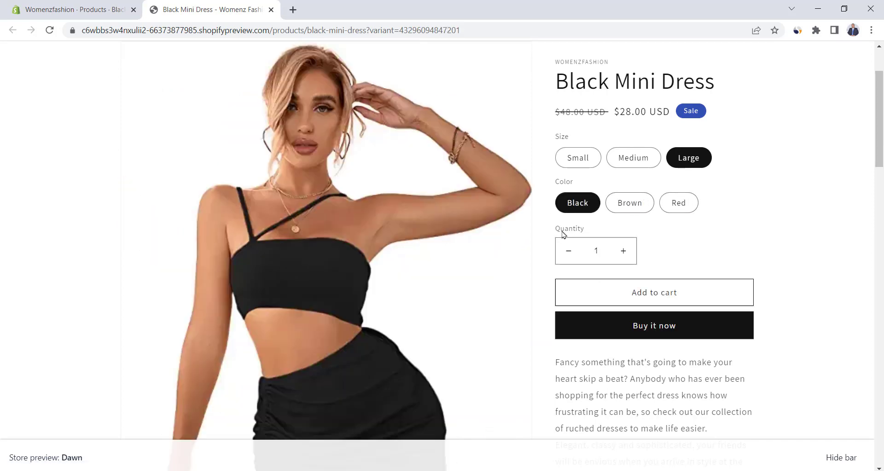
pyautogui.scroll(2, 834, 150)
pyautogui.hotkey('ctrl', 'w')
# Examine the variant list and the pricing details of the Small / Brown variant, and return to the Black Mini Dress product
pyautogui.scroll(-8, 216, 272)
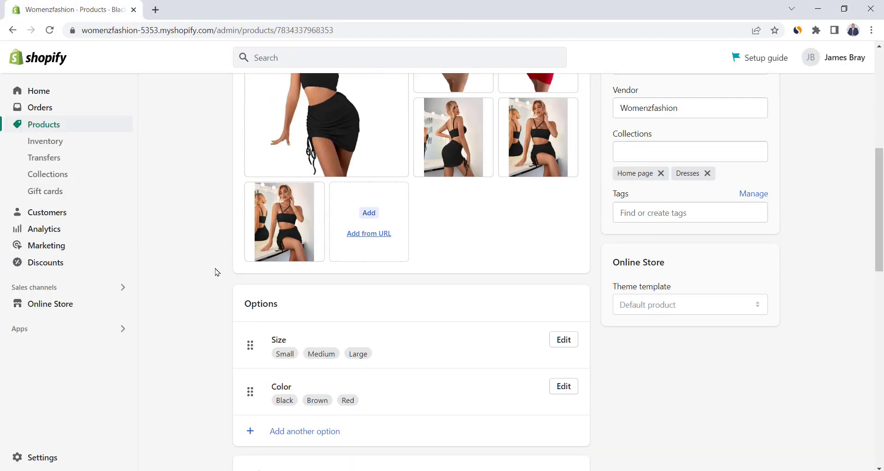
pyautogui.scroll(-4, 215, 272)
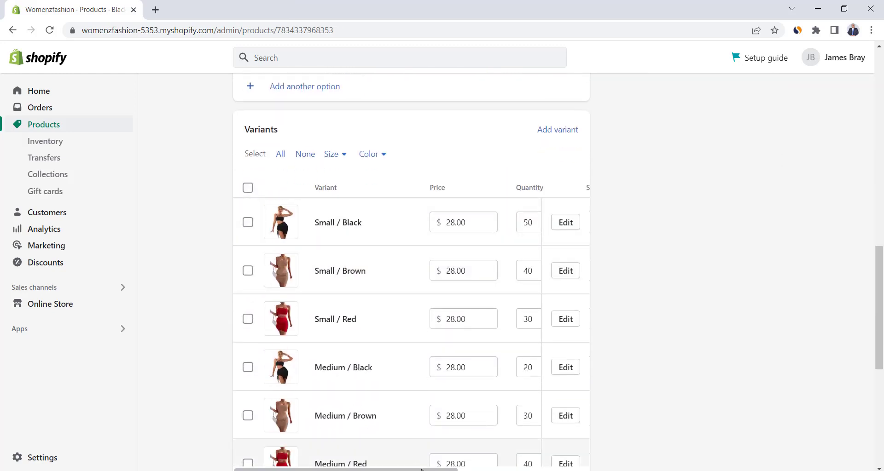
pyautogui.moveTo(422, 469)
pyautogui.mouseDown()
pyautogui.moveTo(594, 469)
pyautogui.moveTo(422, 469)
pyautogui.mouseUp()
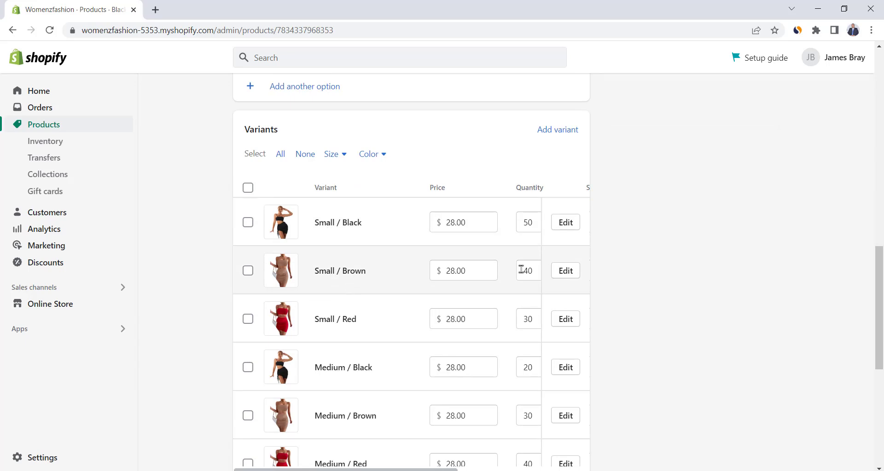
pyautogui.click(565, 271)
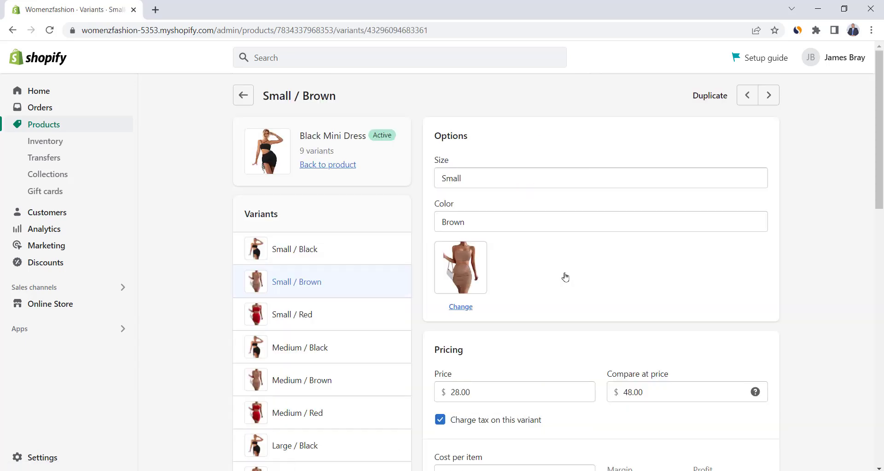
pyautogui.scroll(-3, 541, 262)
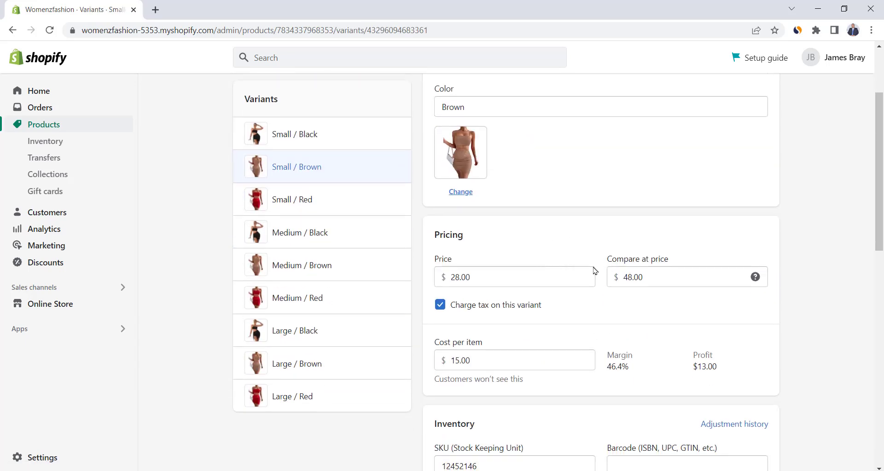
pyautogui.click(238, 88)
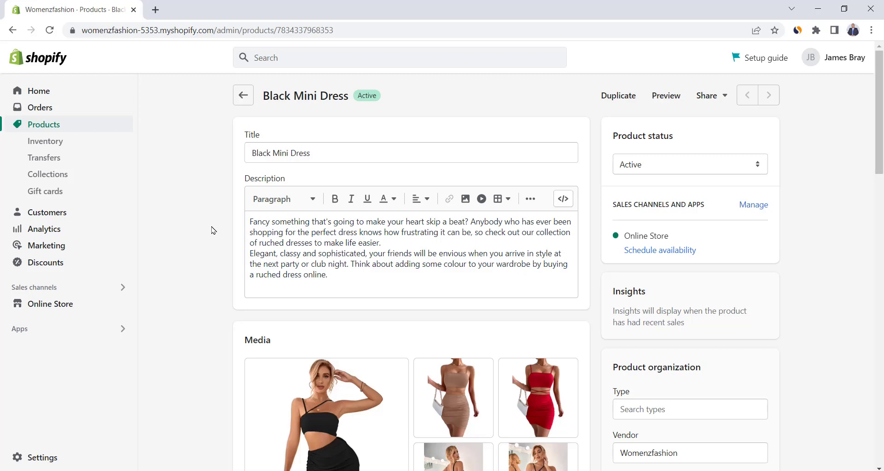
pyautogui.scroll(-3, 213, 230)
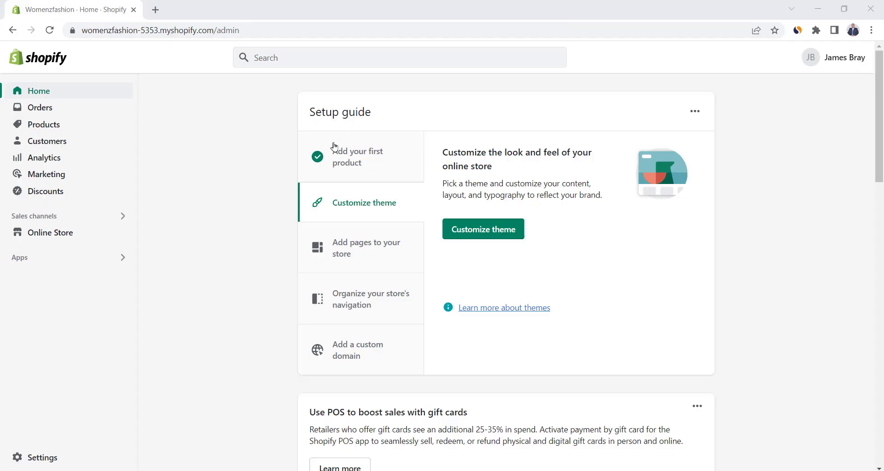
# Open the online store's themes and examine the current theme and the theme library
pyautogui.click(52, 233)
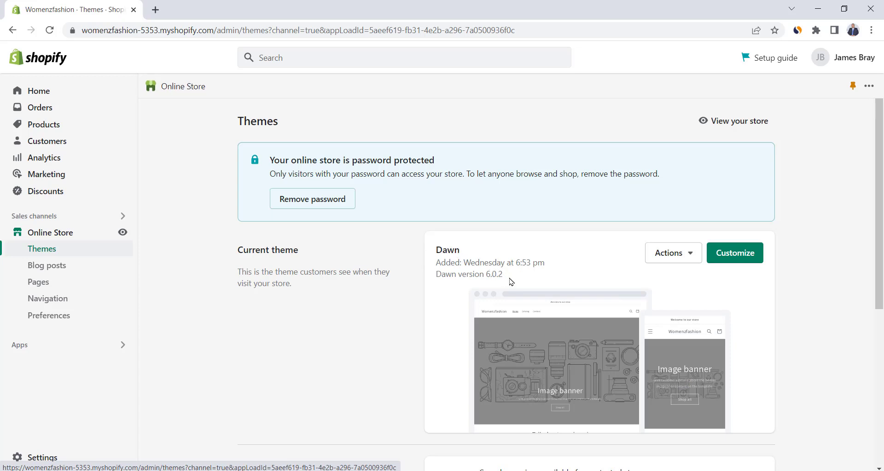
pyautogui.moveTo(510, 282); pyautogui.dragTo(438, 249)
pyautogui.doubleClick(441, 250)
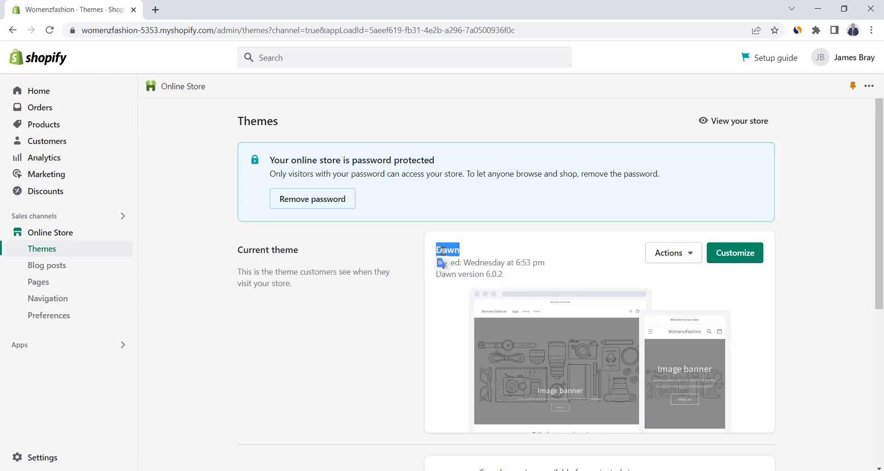
pyautogui.click(470, 250)
pyautogui.scroll(-6, 531, 251)
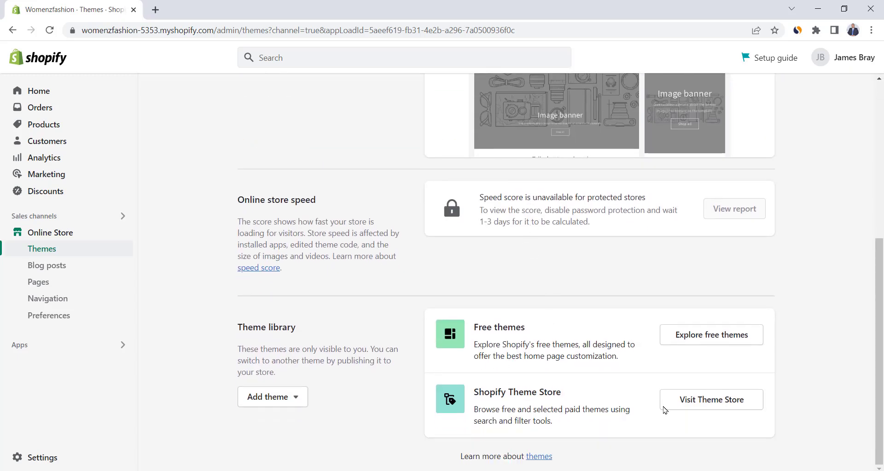
# Browse the Shopify Theme Store, view the Empire theme's demo store, and return to the store's own themes
pyautogui.click(714, 406)
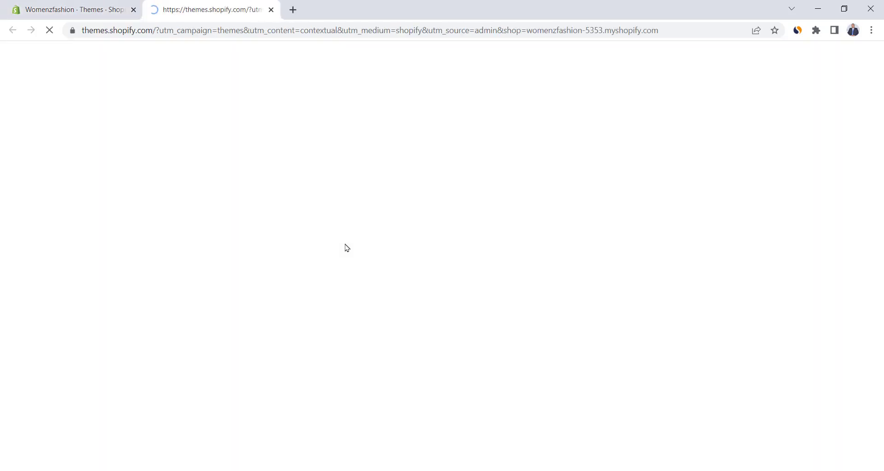
pyautogui.scroll(-10, 387, 194)
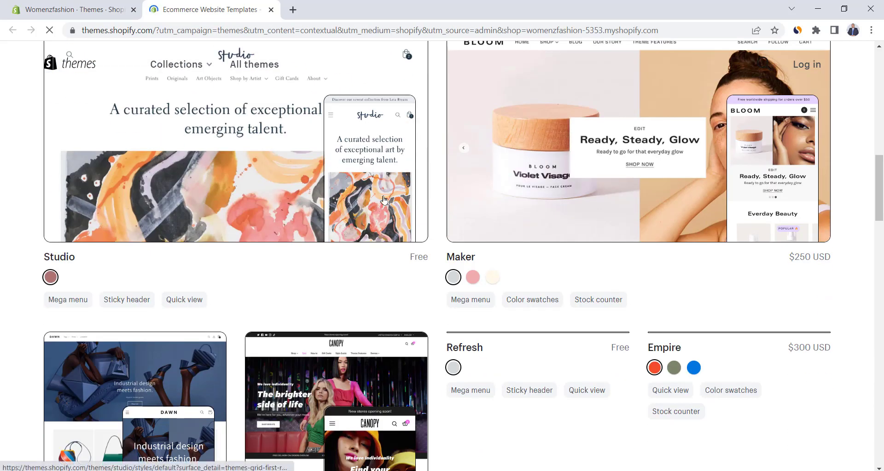
pyautogui.scroll(-3, 382, 197)
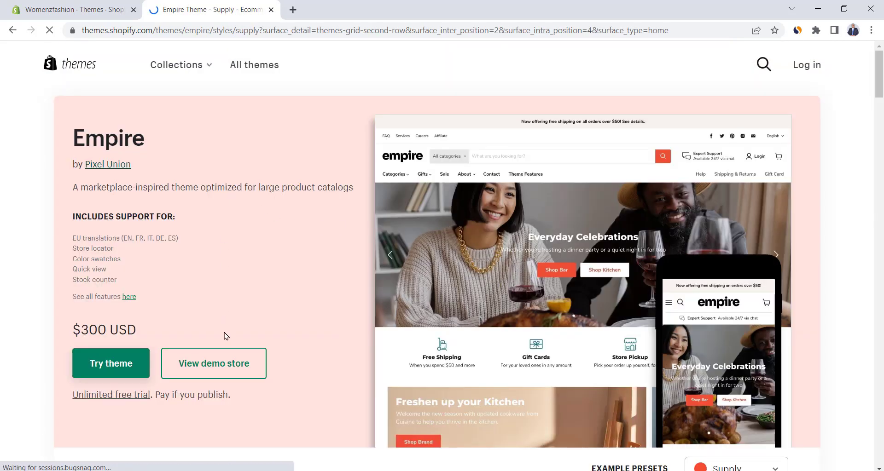
pyautogui.click(218, 363)
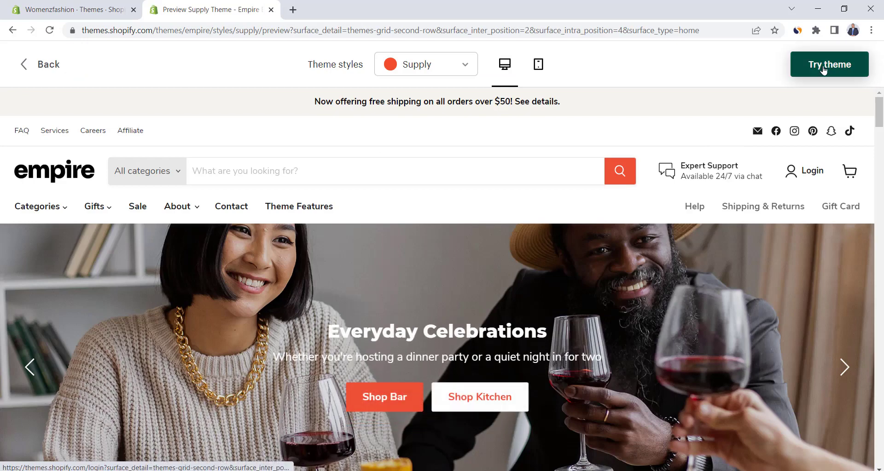
pyautogui.click(270, 9)
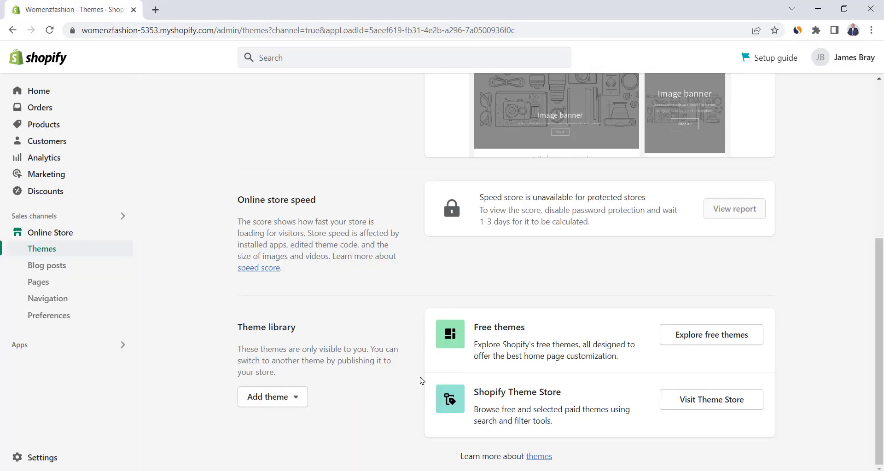
# Open the current Dawn theme for customization
pyautogui.scroll(6, 414, 376)
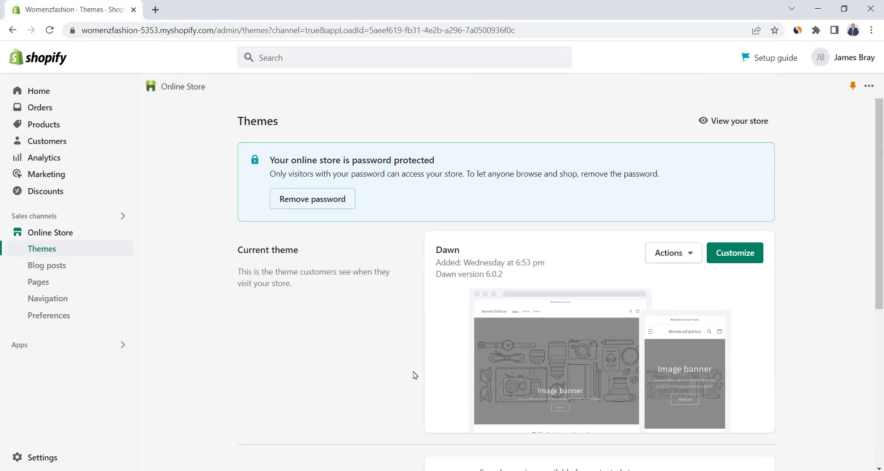
pyautogui.tripleClick(450, 250)
pyautogui.click(489, 258)
pyautogui.click(736, 263)
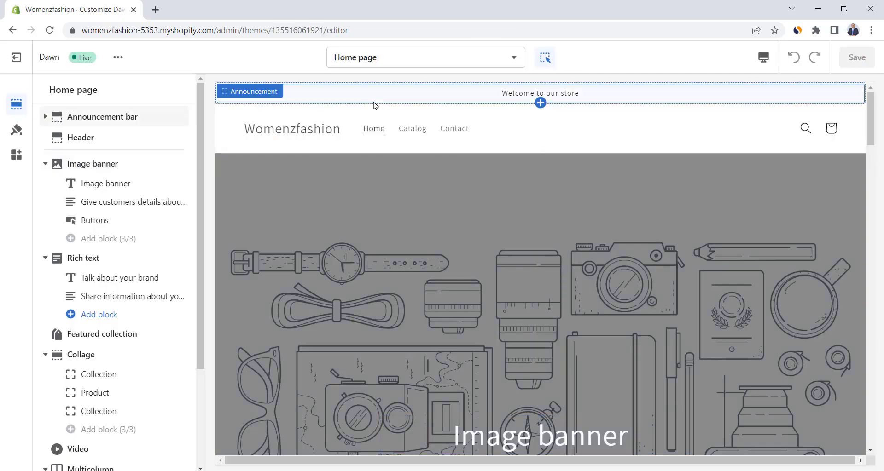
# Examine the list of store page templates, then preview the home page in mobile view and return to desktop view
pyautogui.click(458, 65)
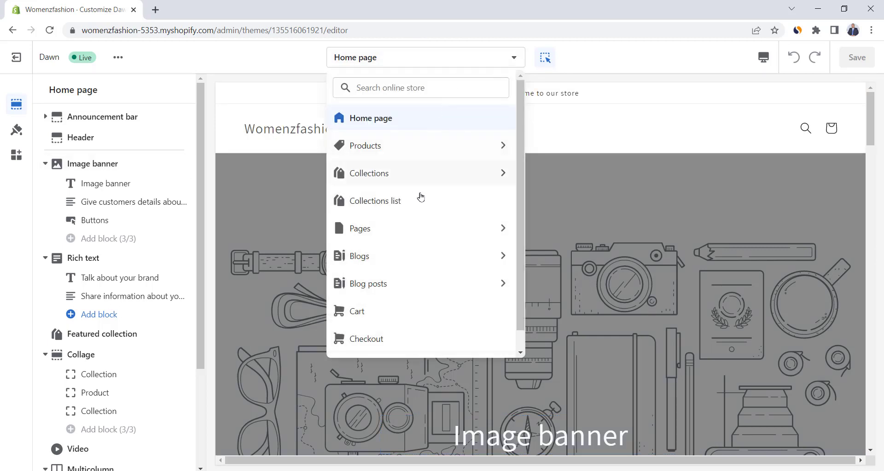
pyautogui.click(550, 118)
pyautogui.click(763, 57)
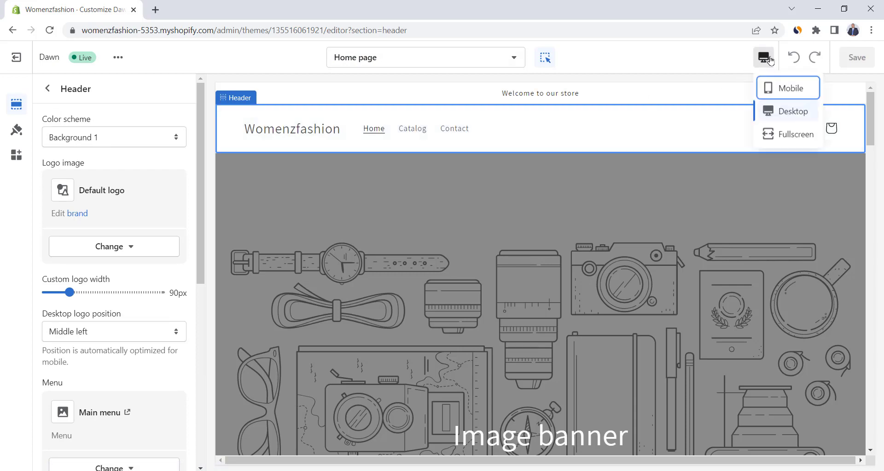
pyautogui.click(789, 90)
pyautogui.click(763, 57)
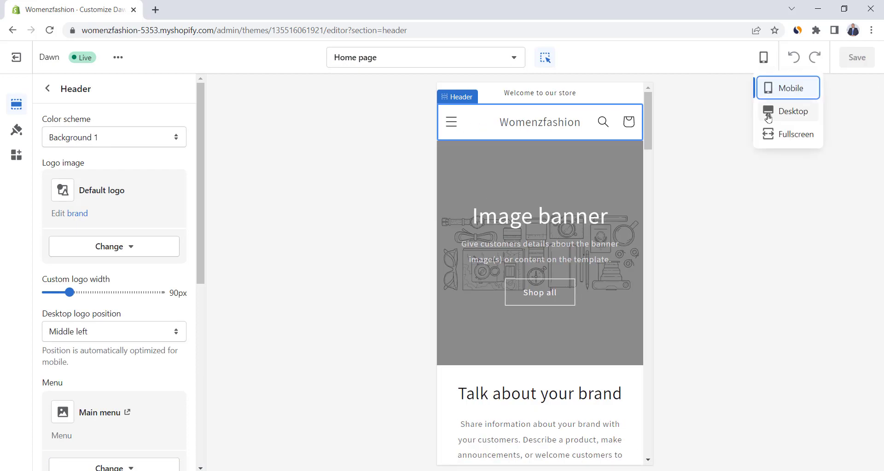
pyautogui.click(772, 114)
# Examine the home page's sections in the preview, from the header through the rich text, featured products and collage
pyautogui.click(47, 88)
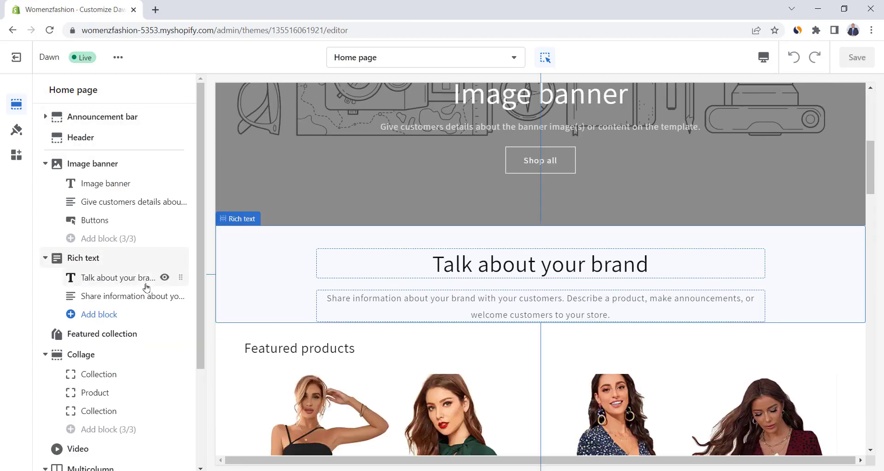
pyautogui.scroll(-3, 146, 286)
pyautogui.scroll(3, 146, 288)
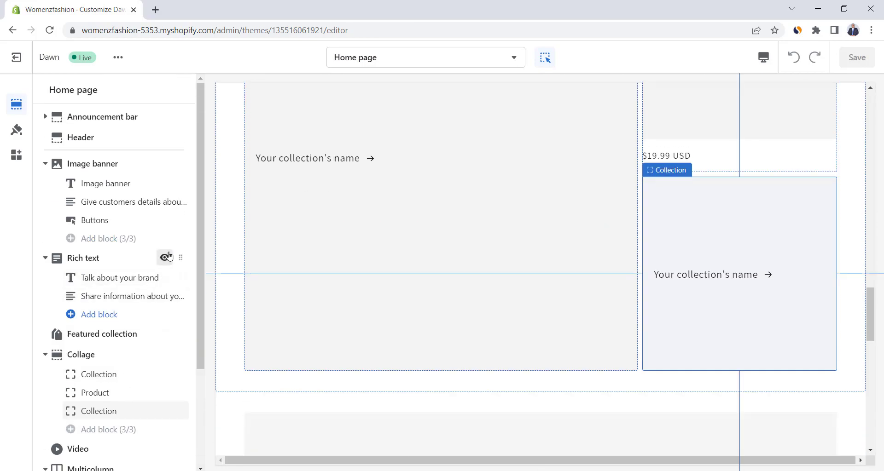
pyautogui.moveTo(870, 314); pyautogui.dragTo(880, 122)
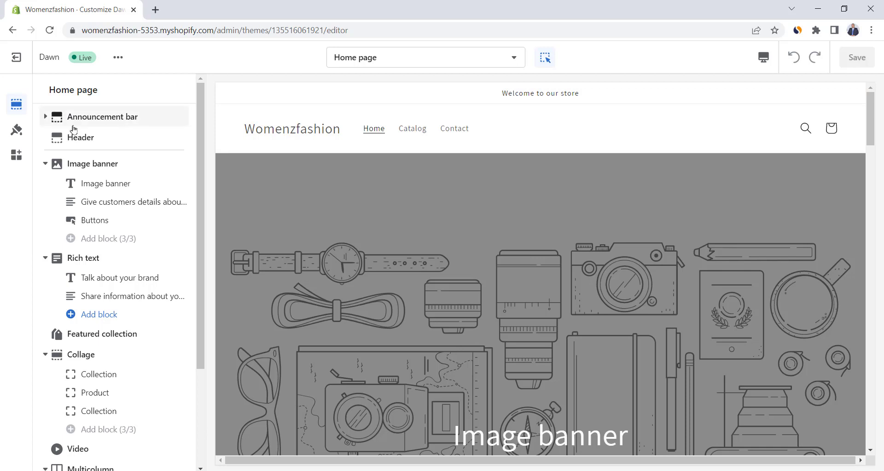
# Change the announcement bar's text to "Get 10% Discount on All Items!" and return to the section list
pyautogui.click(45, 117)
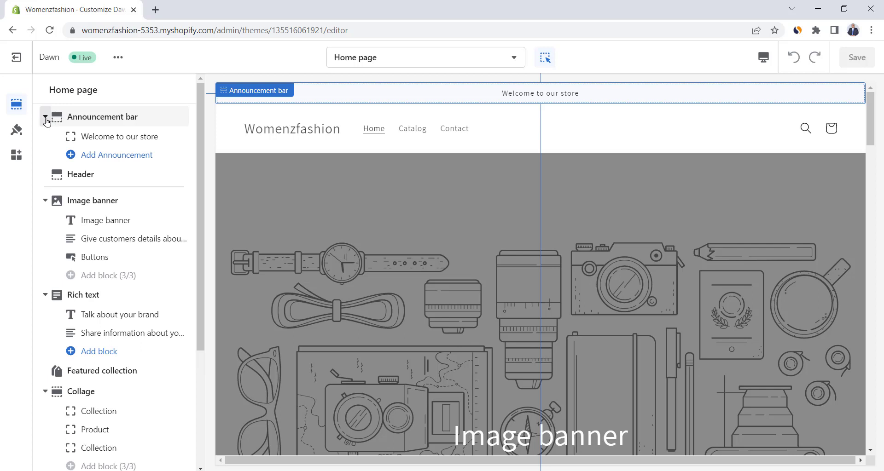
pyautogui.click(115, 136)
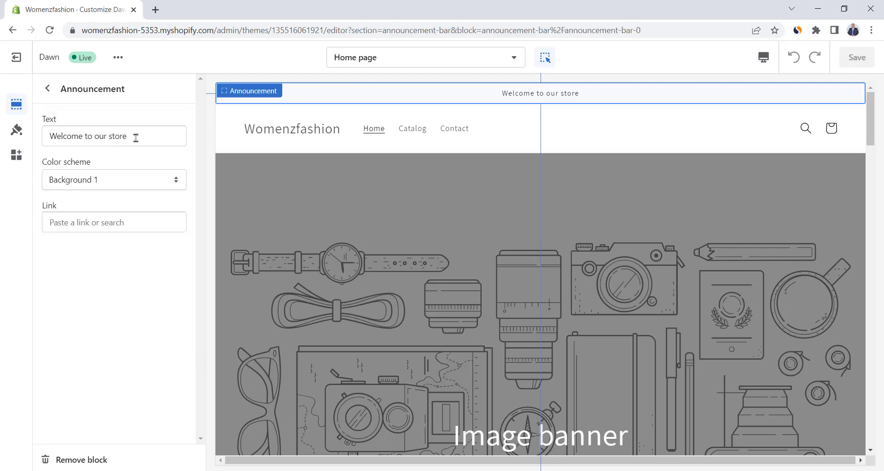
pyautogui.tripleClick(136, 137)
pyautogui.write('Get 10% Discount on All Items!')
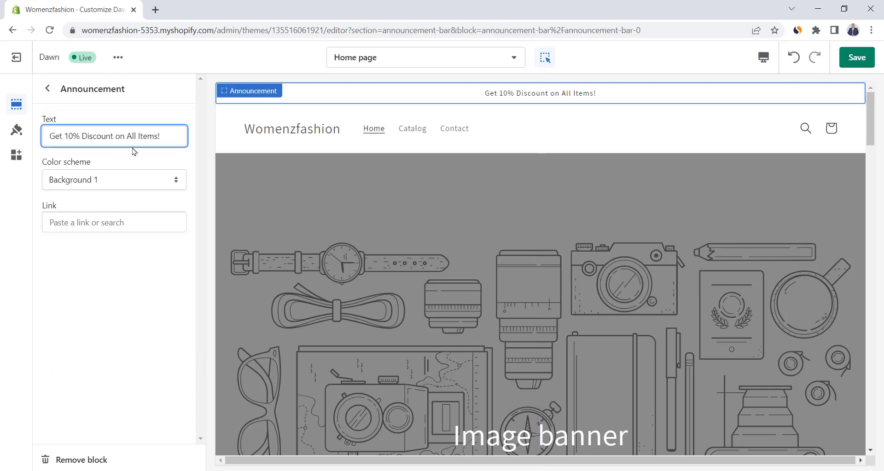
pyautogui.click(47, 89)
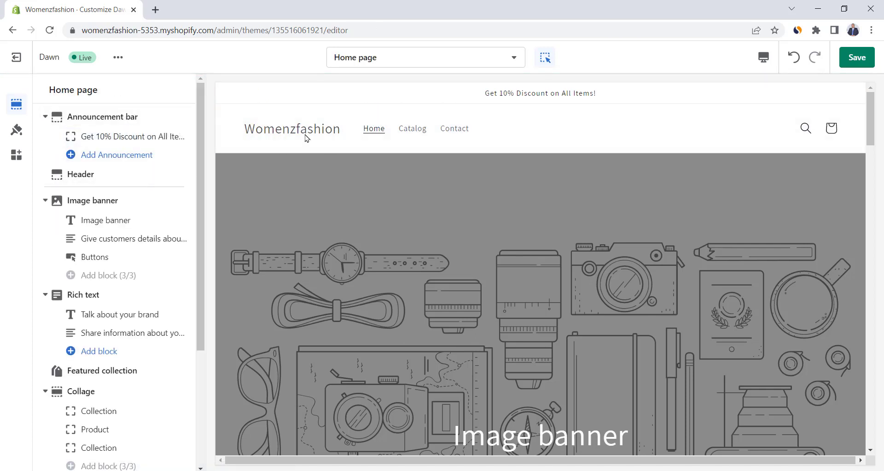
# Open the header settings, then switch to Canva and create a new blank Logo design
pyautogui.click(79, 178)
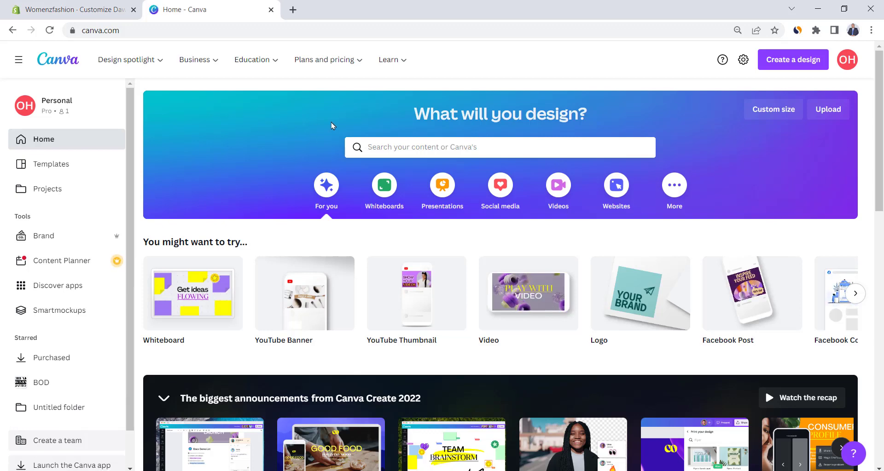
pyautogui.click(790, 60)
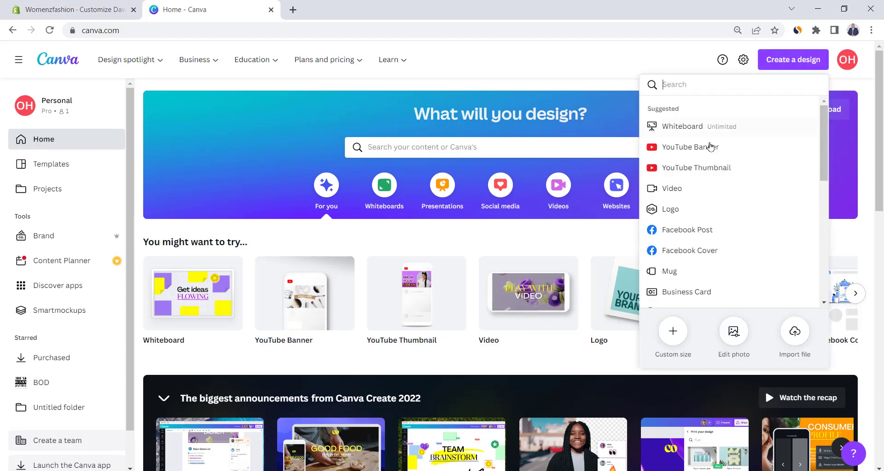
pyautogui.click(672, 207)
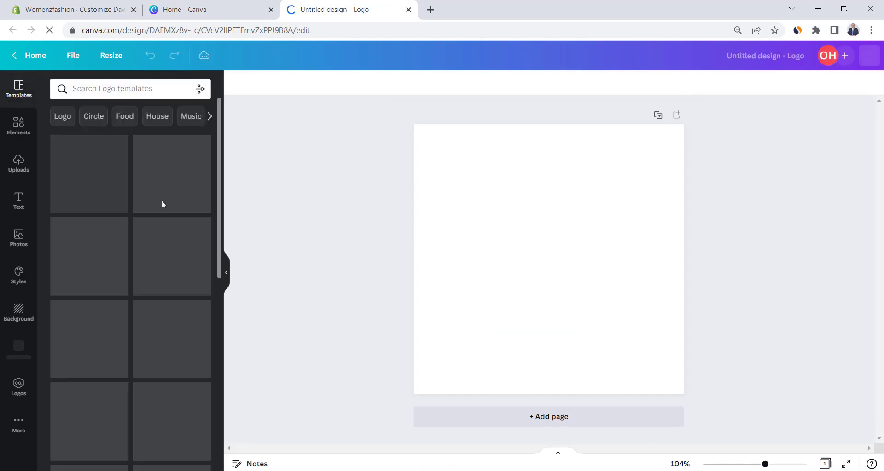
# Apply the light version of the White Black Bold Minimalist Beauty Blogger Logo template to the blank page
pyautogui.scroll(-3, 162, 203)
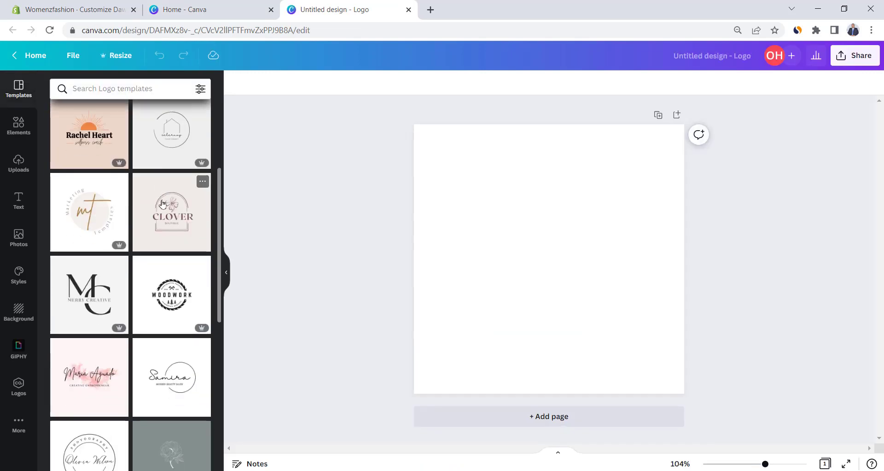
pyautogui.scroll(-5, 162, 204)
pyautogui.scroll(8, 162, 204)
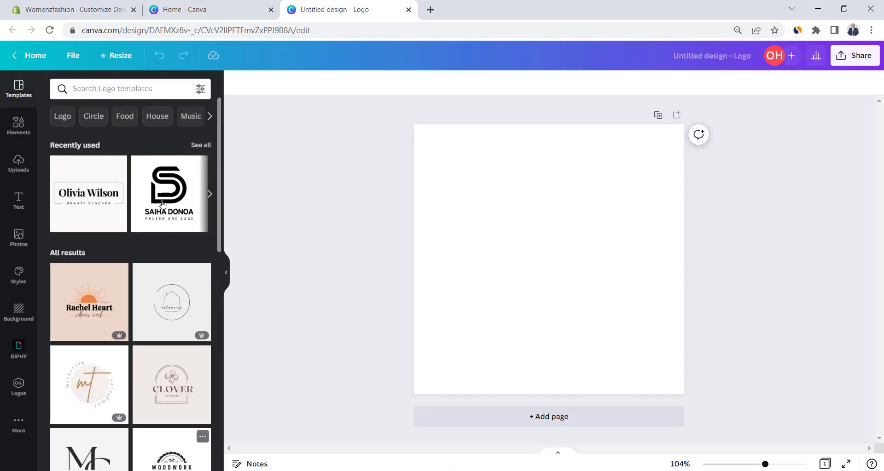
pyautogui.click(94, 201)
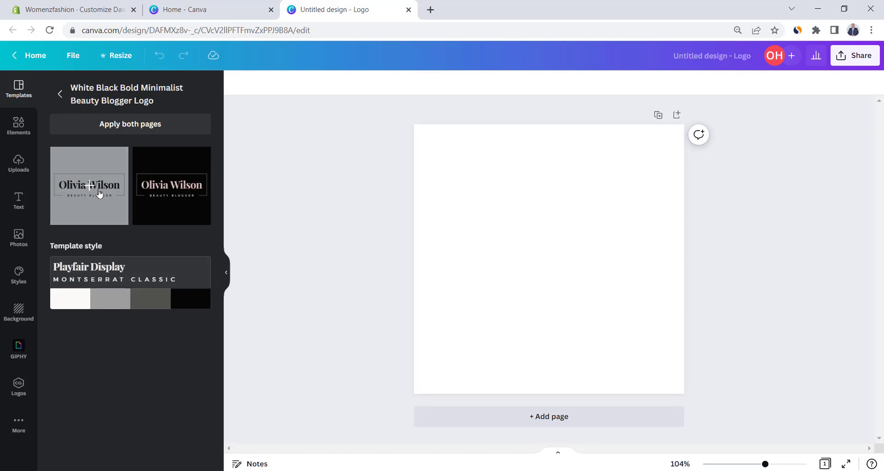
pyautogui.click(93, 188)
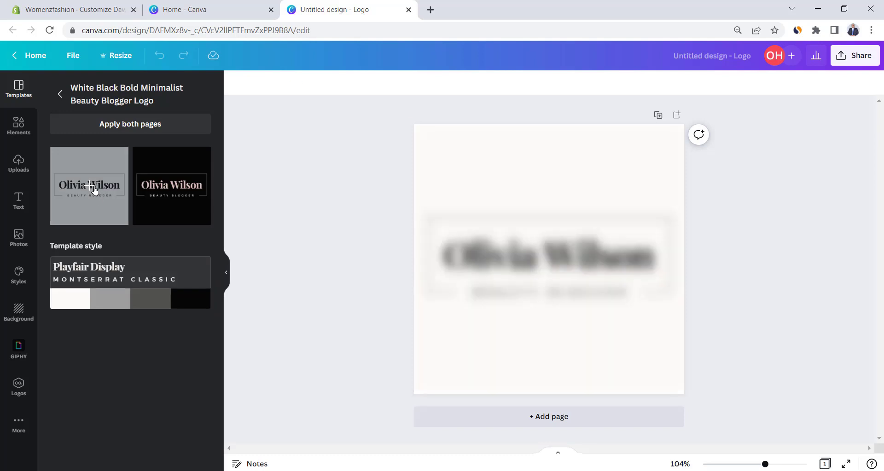
# Replace the logo's main name text with "Womenz Fashion"
pyautogui.doubleClick(500, 258)
pyautogui.write('Wo')
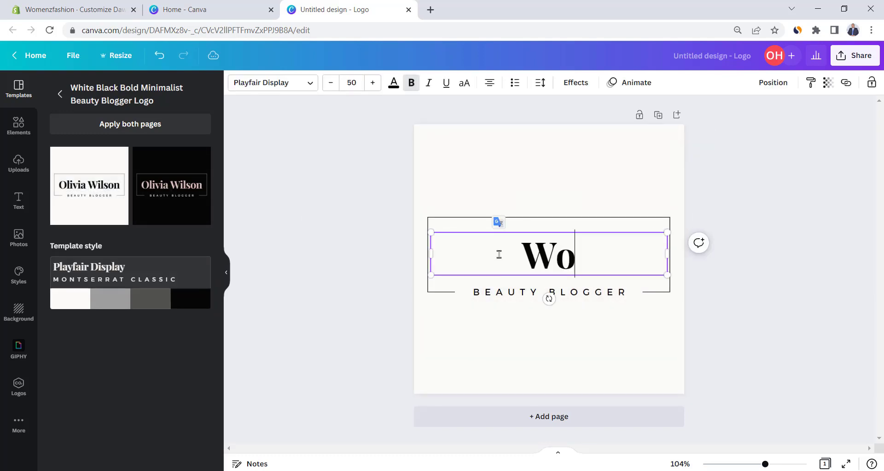
pyautogui.write('menz Fashion')
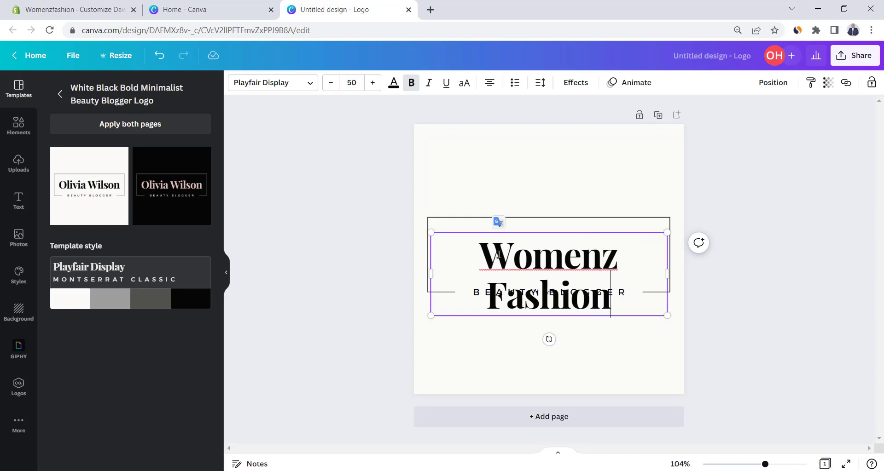
# Reduce the font size of the "Womenz Fashion" text until it fits on one line inside the logo's frame
pyautogui.click(327, 85)
pyautogui.click(328, 85)
pyautogui.click(328, 85)
pyautogui.click(327, 85)
pyautogui.click(327, 85)
pyautogui.click(327, 86)
pyautogui.click(326, 85)
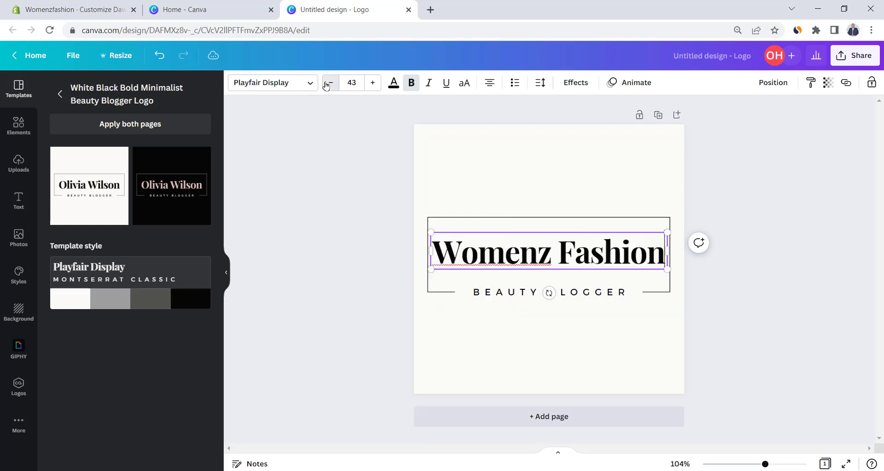
pyautogui.click(326, 86)
pyautogui.click(326, 85)
# Replace the tagline beneath the logo's name with "FASHION STORE"
pyautogui.click(534, 307)
pyautogui.click(534, 294)
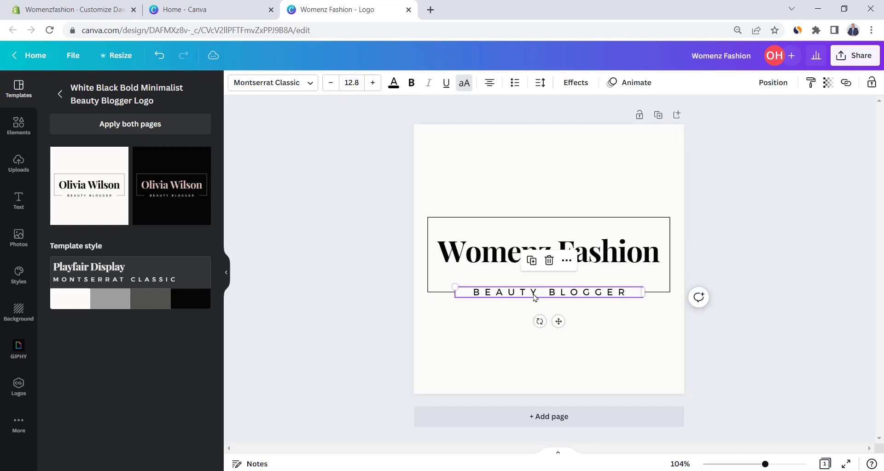
pyautogui.tripleClick(534, 295)
pyautogui.write('FASHION STORE')
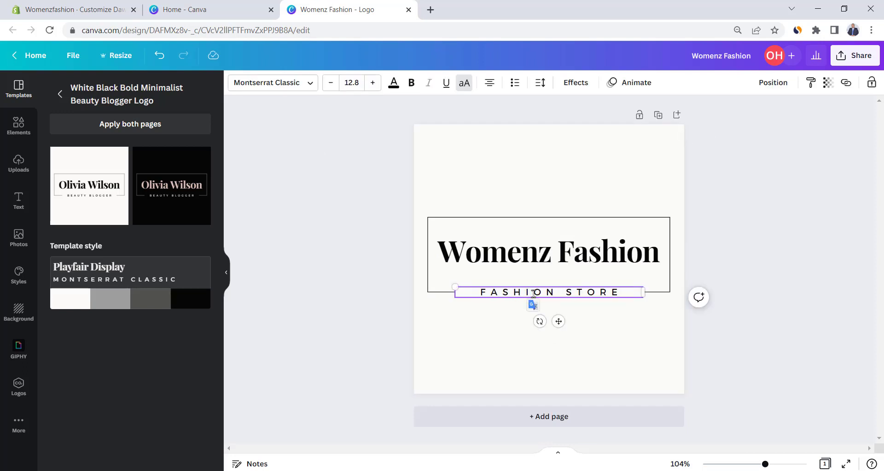
pyautogui.click(342, 207)
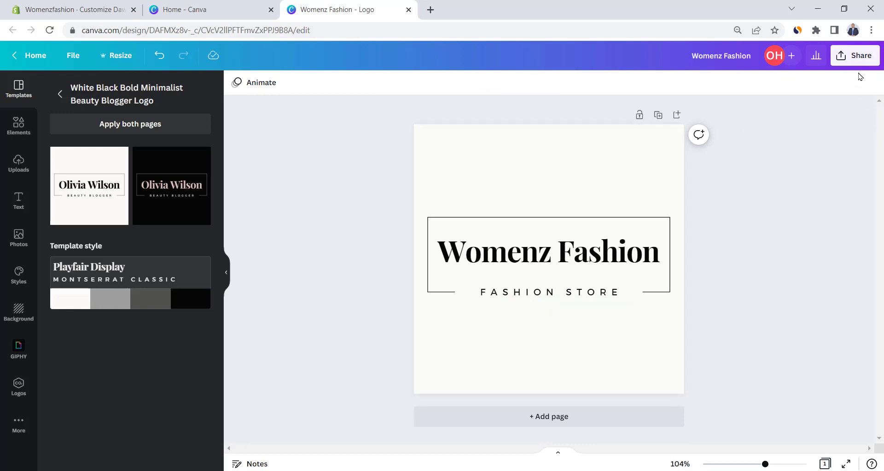
# Download the finished Womenz Fashion logo as a PNG file
pyautogui.click(854, 57)
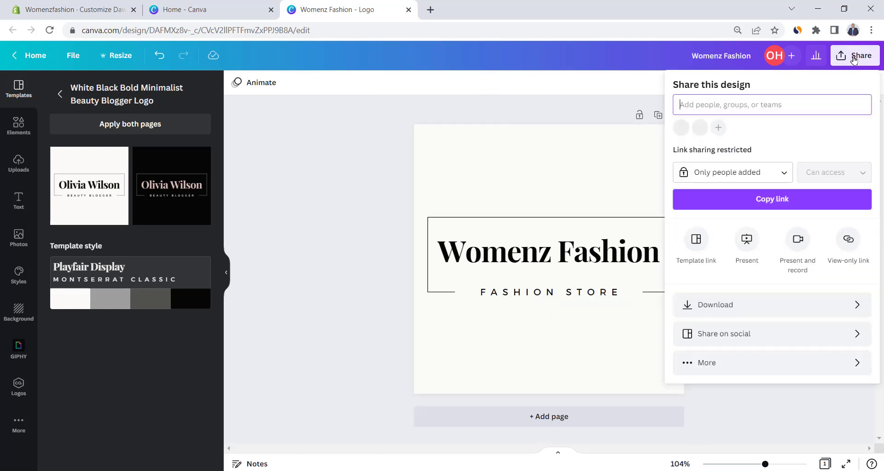
pyautogui.click(723, 306)
pyautogui.click(732, 272)
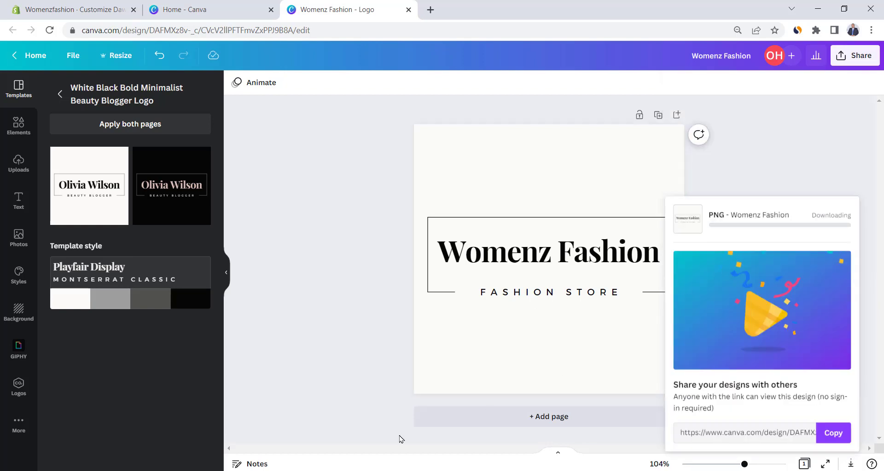
# Switch back to the Shopify theme editor and upload the Womenz Fashion logo file as the header's logo image
pyautogui.click(101, 5)
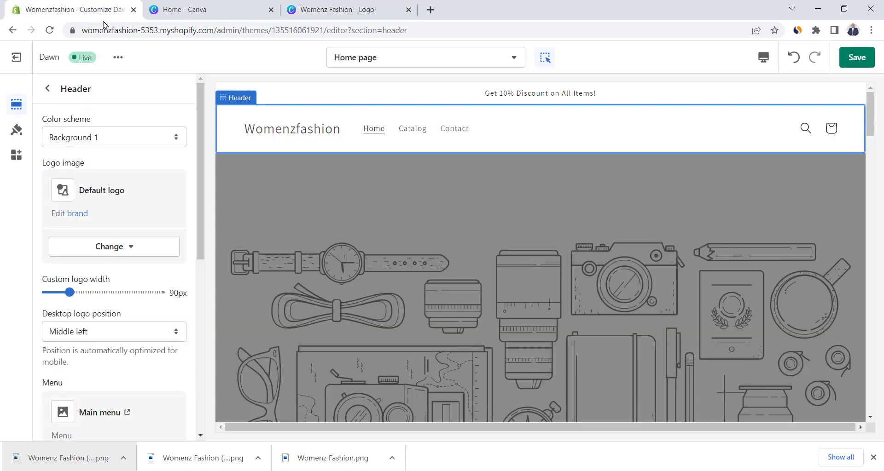
pyautogui.click(124, 247)
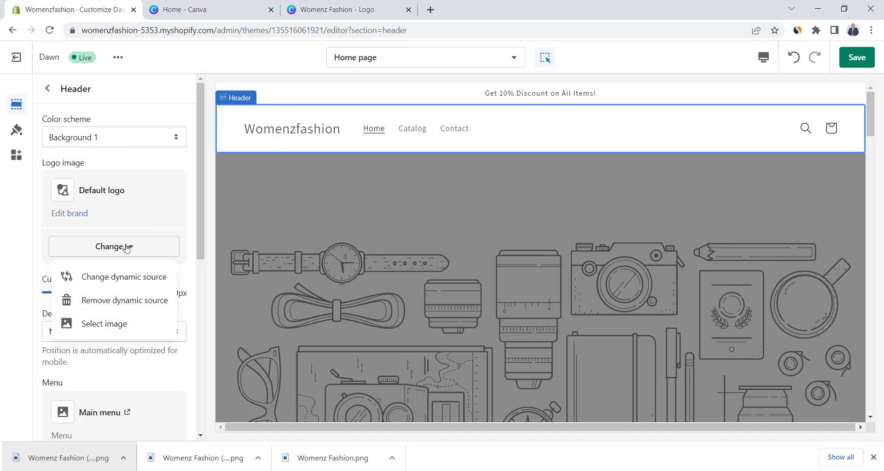
pyautogui.click(115, 321)
pyautogui.click(71, 170)
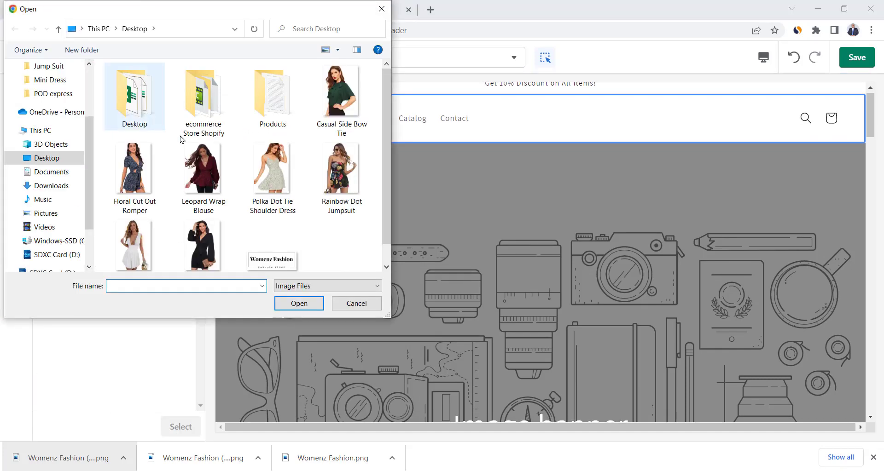
pyautogui.doubleClick(272, 237)
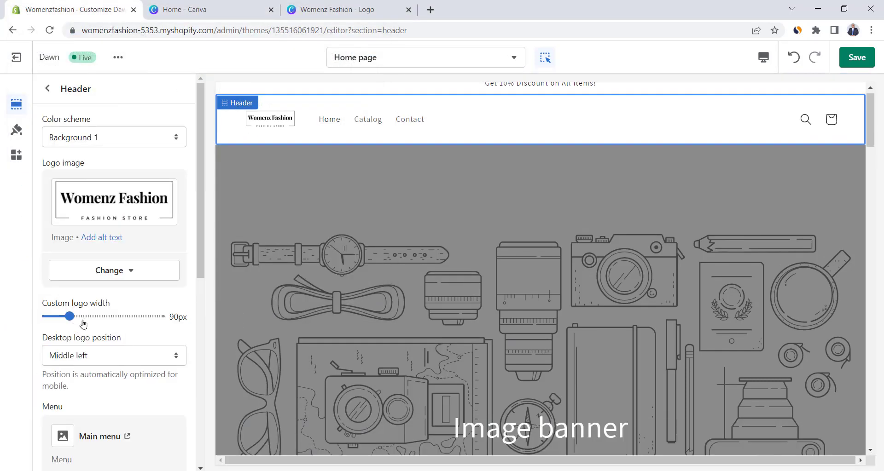
# Set the header's custom logo width to 200 px and return to the section list
pyautogui.click(84, 317)
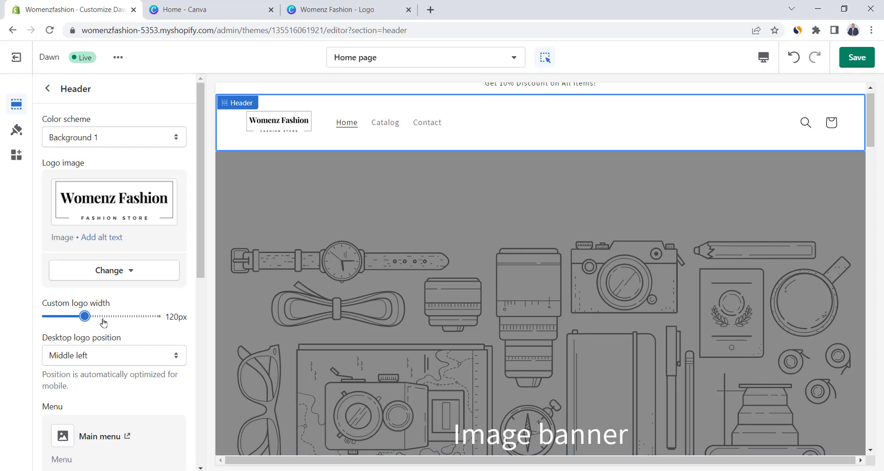
pyautogui.click(107, 316)
pyautogui.click(118, 316)
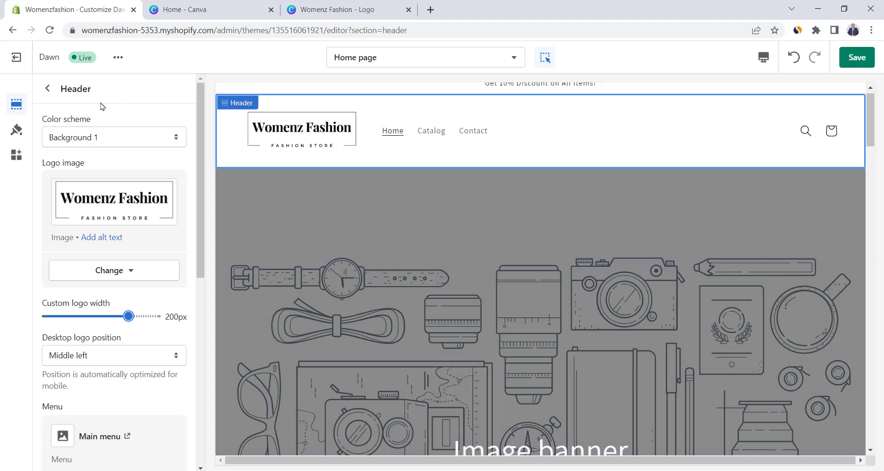
pyautogui.click(48, 89)
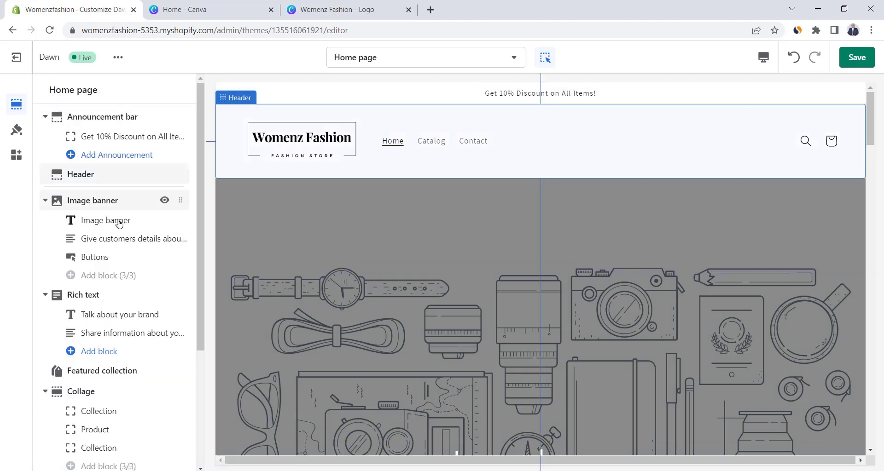
# Open the settings of the home page's Image banner section
pyautogui.scroll(-1, 483, 250)
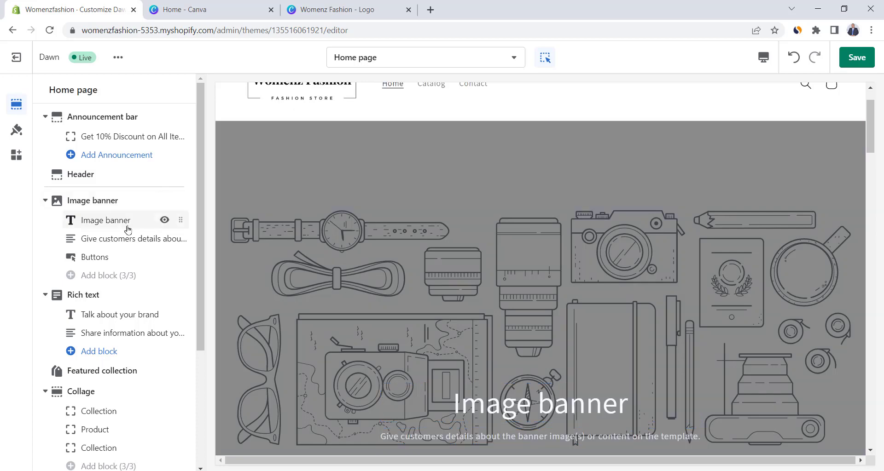
pyautogui.moveTo(111, 224)
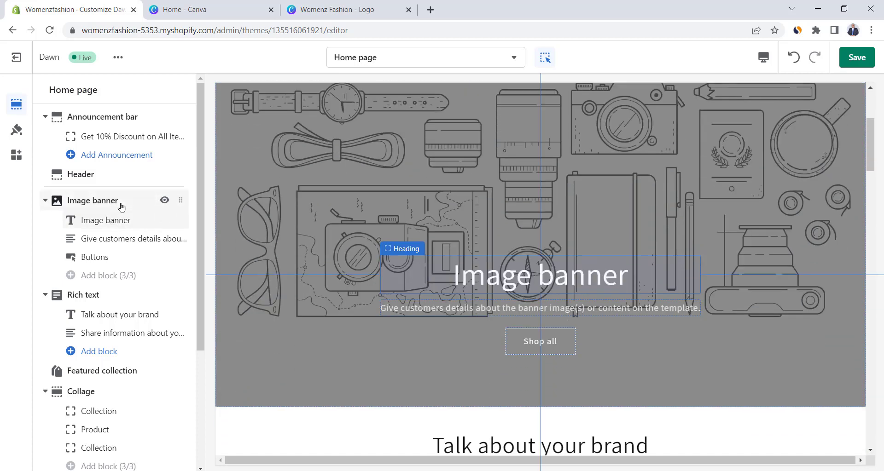
pyautogui.click(105, 201)
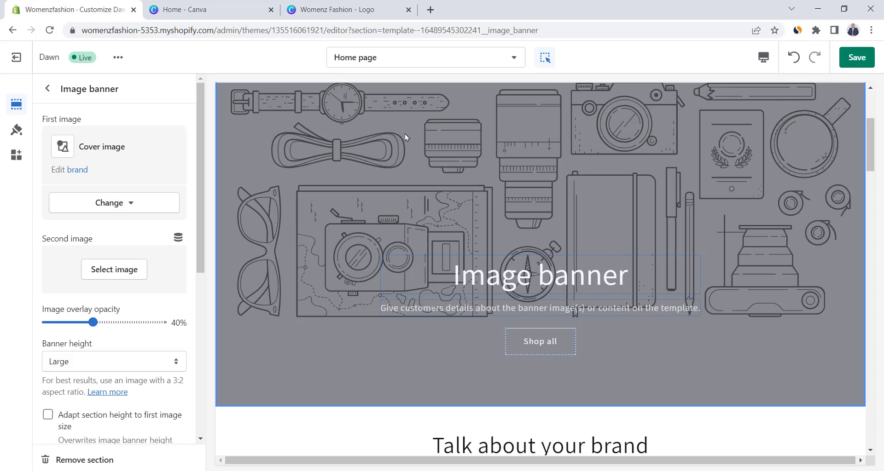
# Switch to Pexels, search for "fashion" photos and filter the results to horizontal orientation
pyautogui.click(237, 7)
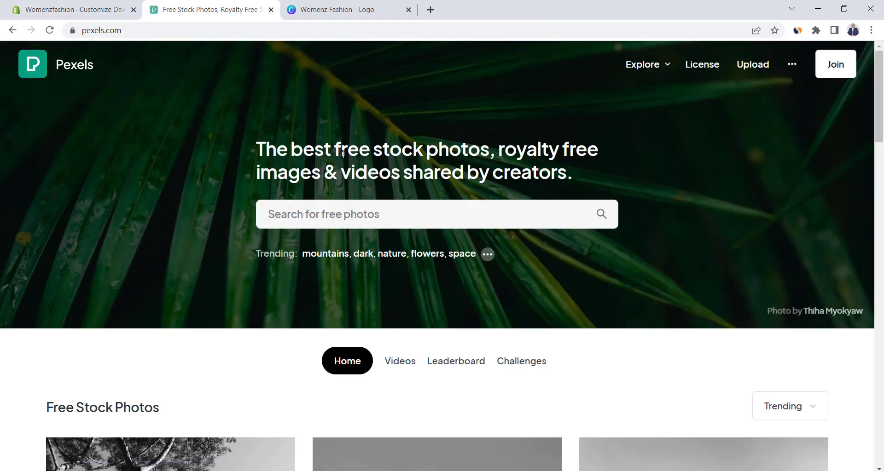
pyautogui.write('fashion')
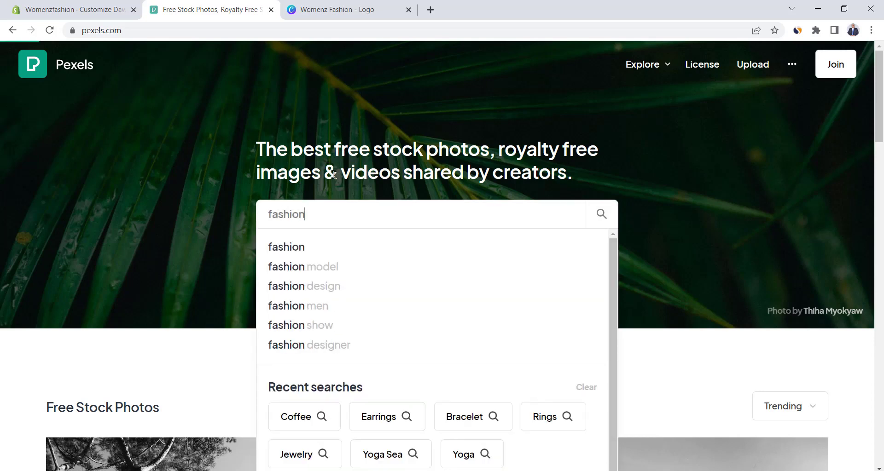
pyautogui.press('Return')
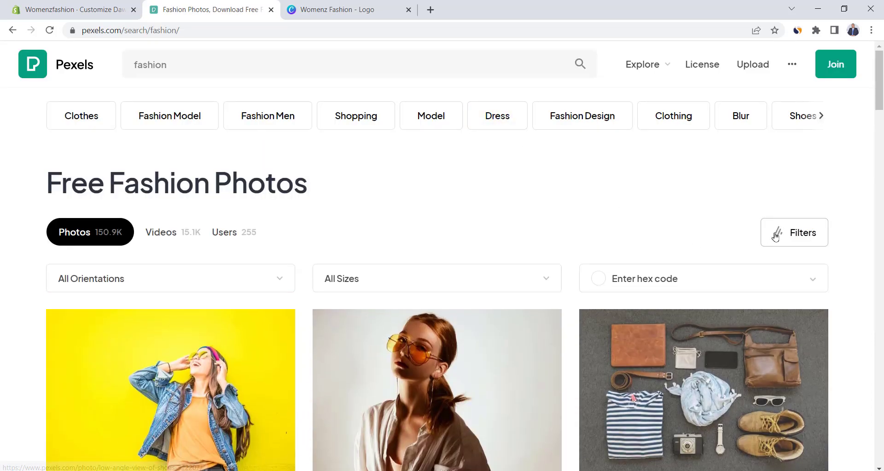
pyautogui.click(162, 288)
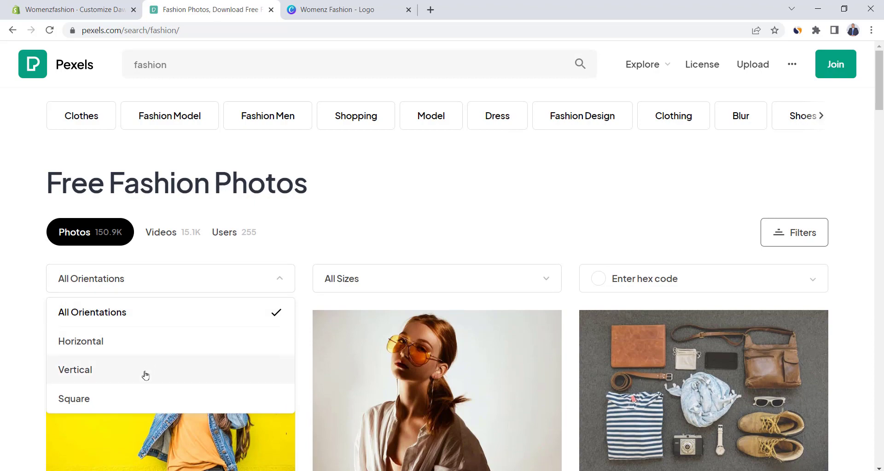
pyautogui.click(138, 341)
# Find the photo of two women posing against a concrete wall and download it in the Large 1920x1280 size
pyautogui.scroll(-5, 402, 183)
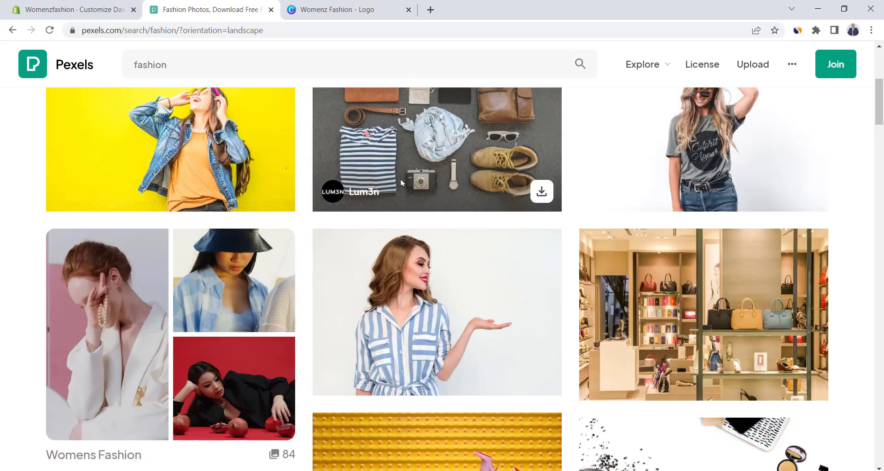
pyautogui.scroll(-12, 400, 183)
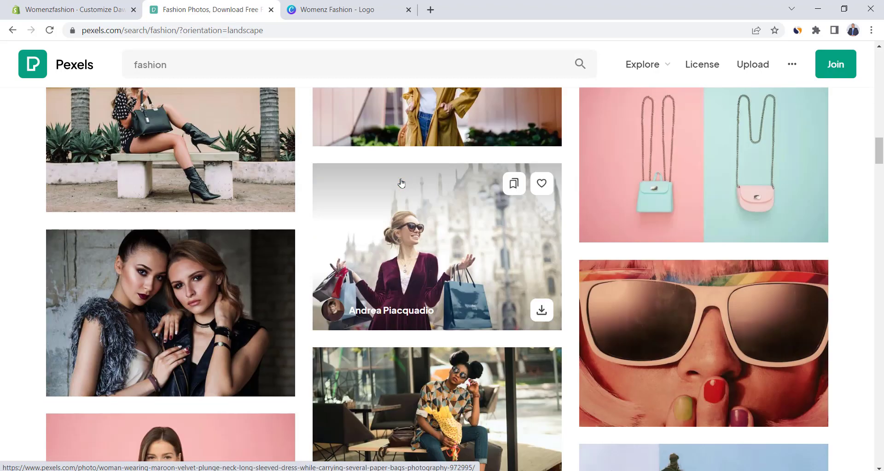
pyautogui.click(214, 286)
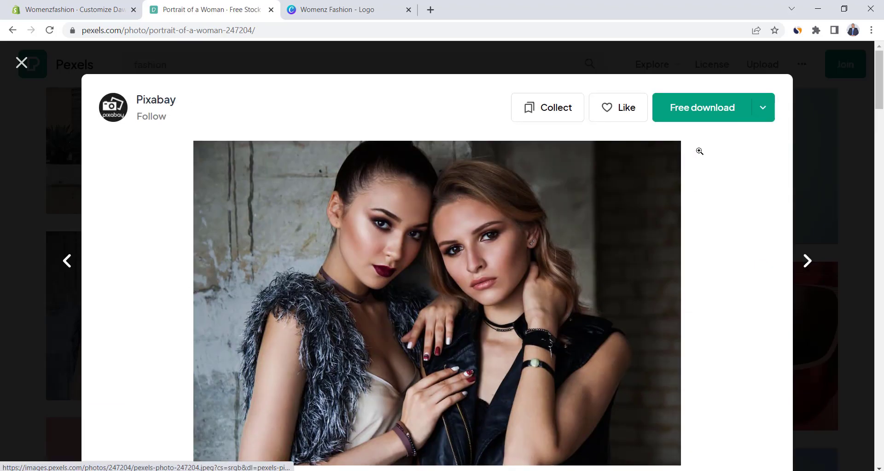
pyautogui.click(762, 107)
pyautogui.click(671, 208)
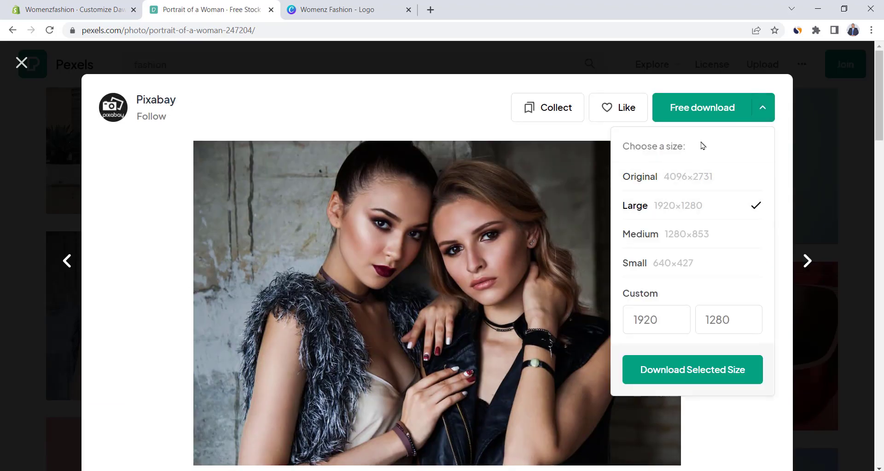
pyautogui.click(700, 111)
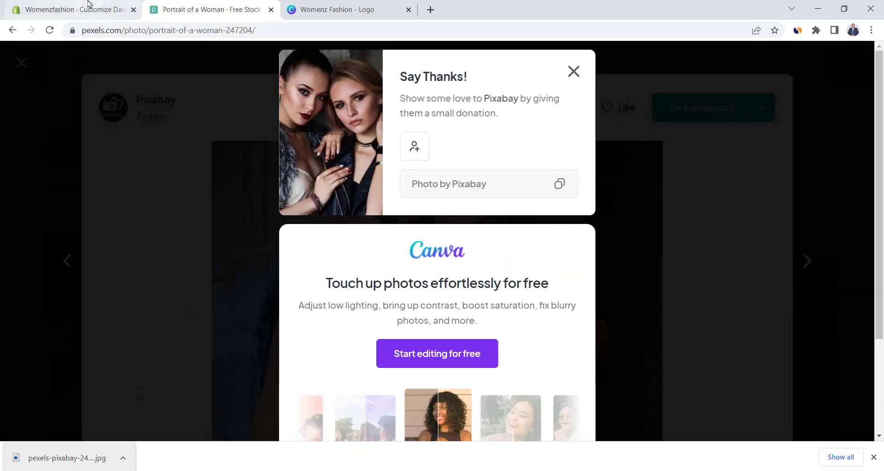
# Back in the Shopify theme editor, upload the downloaded photo as the banner's first image, set its overlay opacity to 30%, and return to the section list
pyautogui.click(88, 4)
pyautogui.click(111, 207)
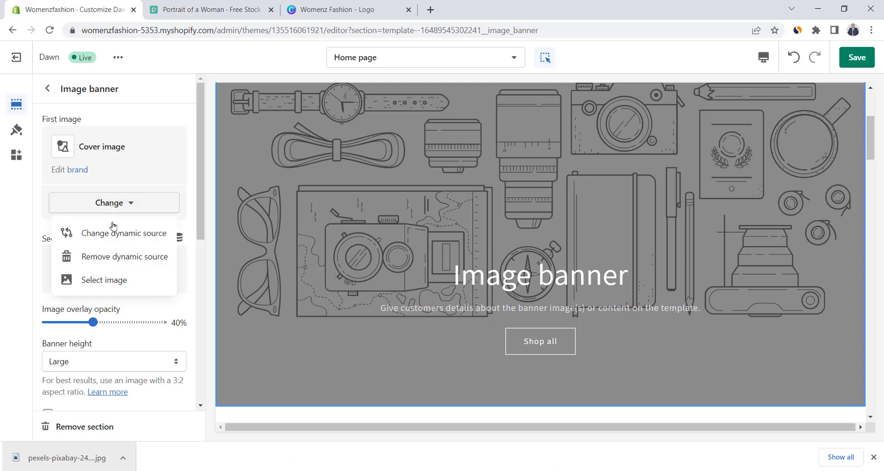
pyautogui.click(109, 281)
pyautogui.click(75, 175)
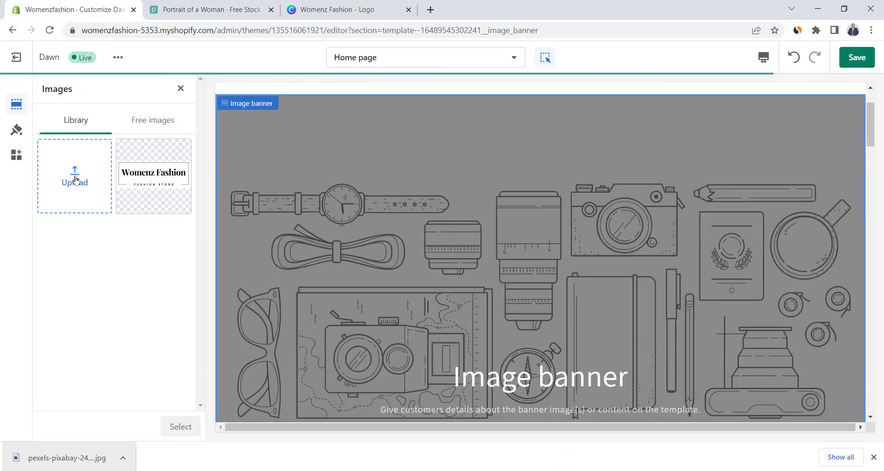
pyautogui.doubleClick(271, 154)
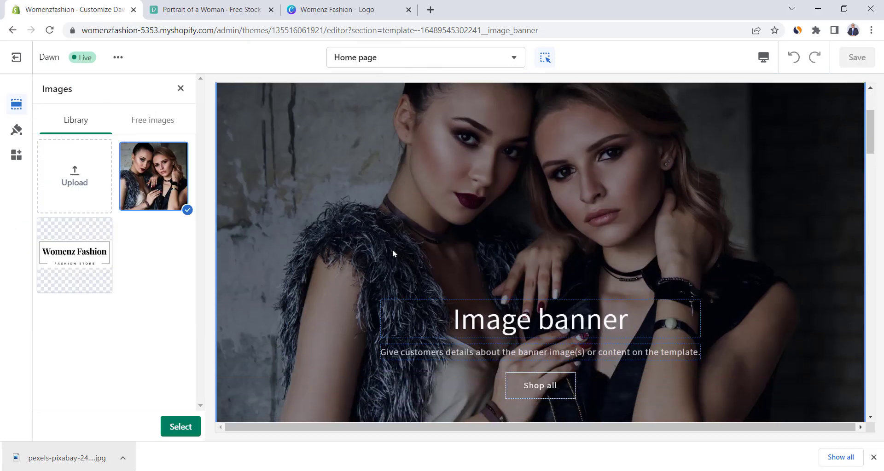
pyautogui.scroll(-1, 393, 253)
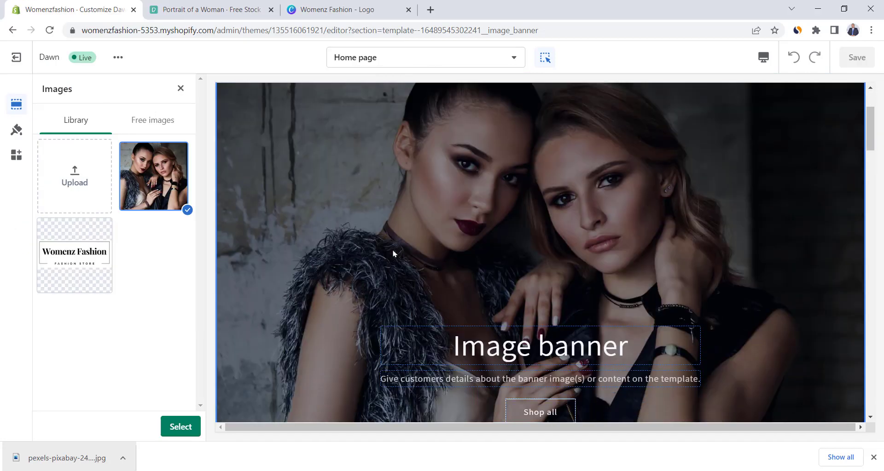
pyautogui.click(173, 426)
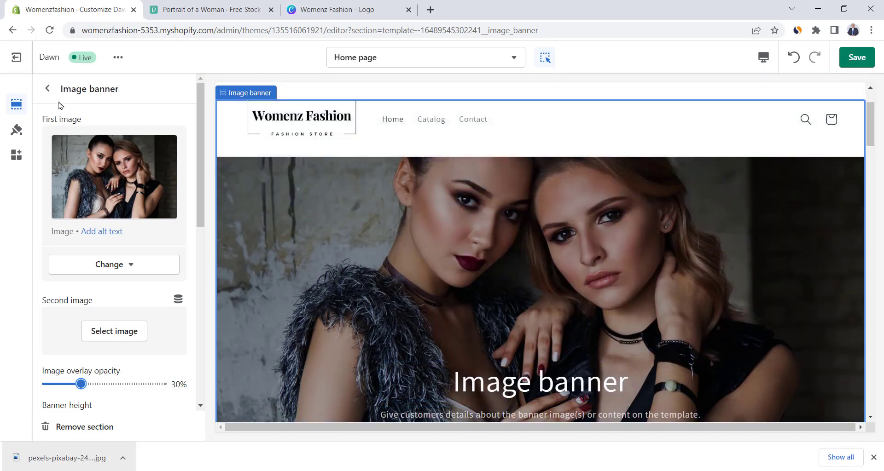
pyautogui.click(47, 88)
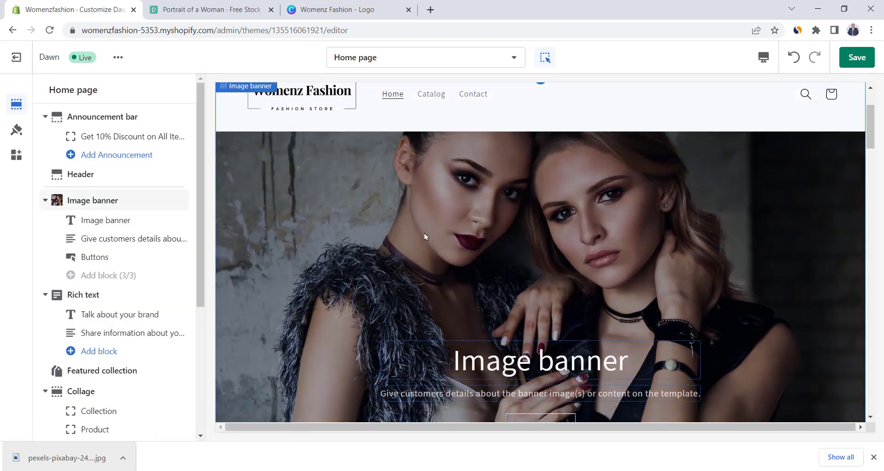
# Set the image banner's heading to "Fashion as Unique as You Are!" and its description to "Matching style and class with luxury and comfort."
pyautogui.scroll(-2, 424, 236)
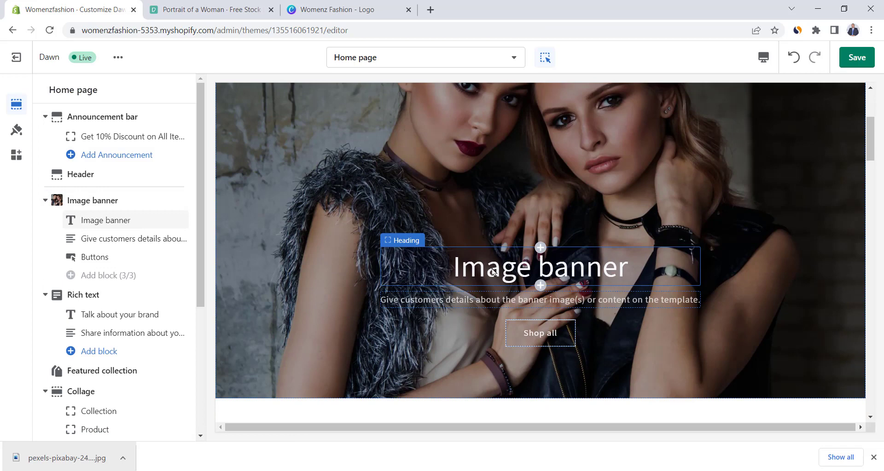
pyautogui.click(113, 220)
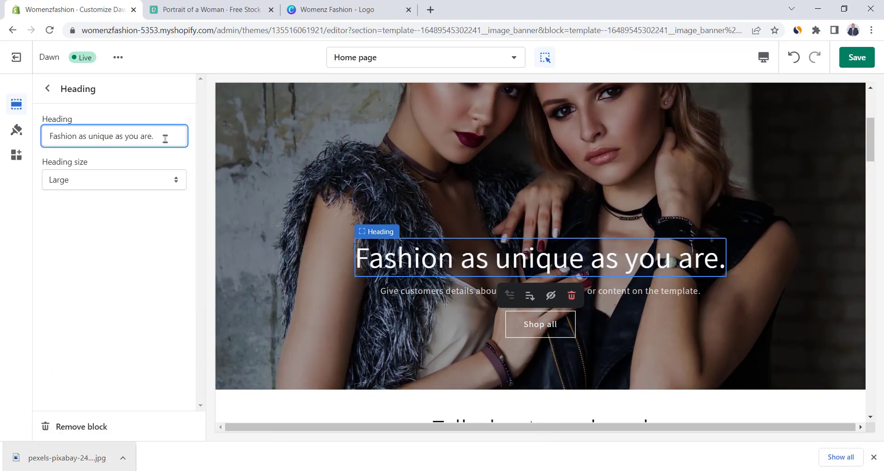
pyautogui.press('BackSpace')
pyautogui.write('!')
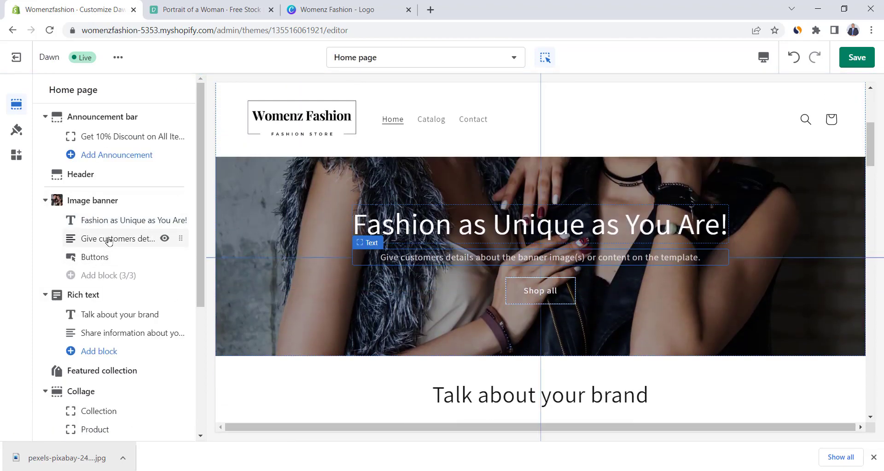
pyautogui.click(109, 240)
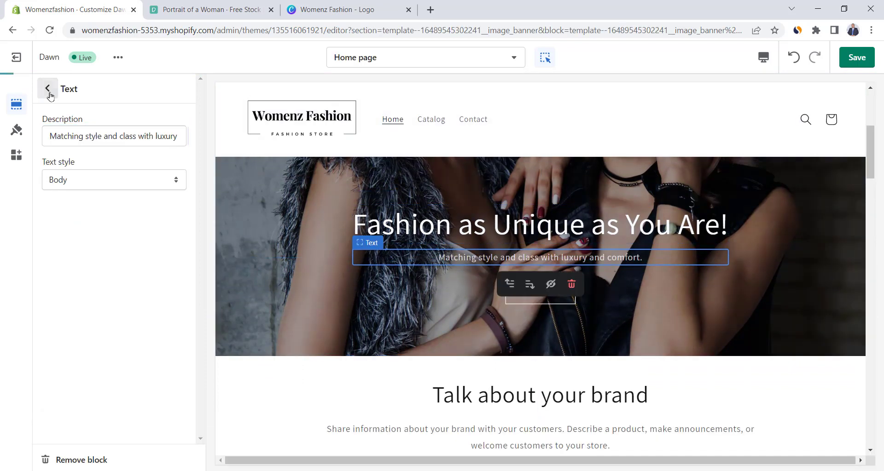
pyautogui.click(47, 89)
# Hide the Rich text section on the home page and show it again
pyautogui.scroll(-3, 481, 202)
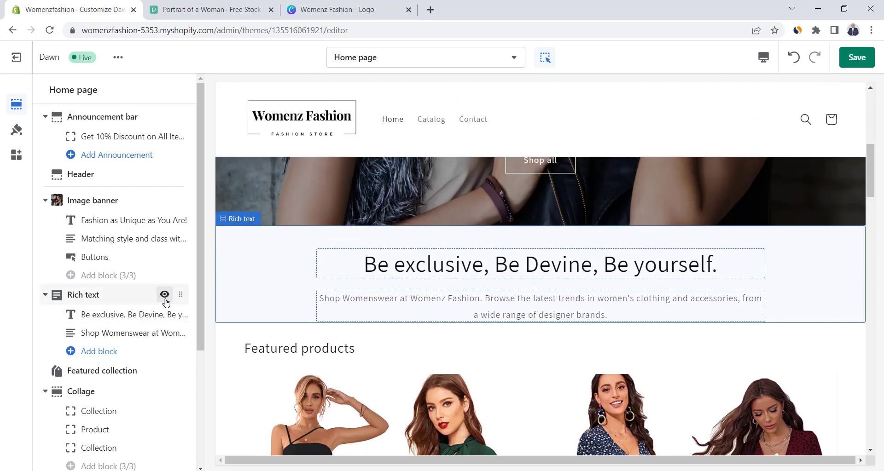
pyautogui.click(164, 295)
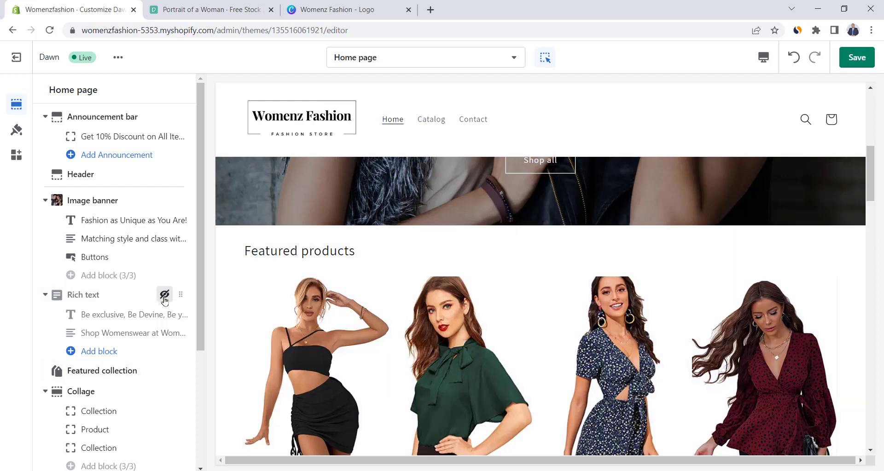
pyautogui.click(164, 297)
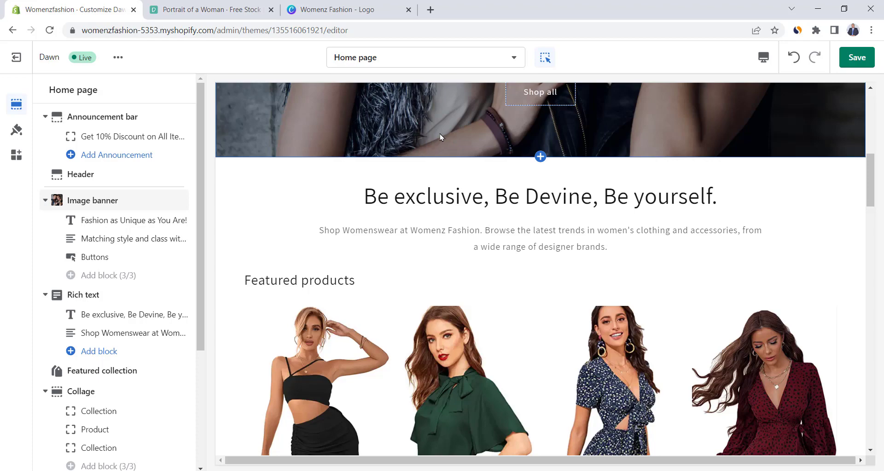
# Open the settings of the home page's Featured collection section
pyautogui.scroll(-1, 439, 136)
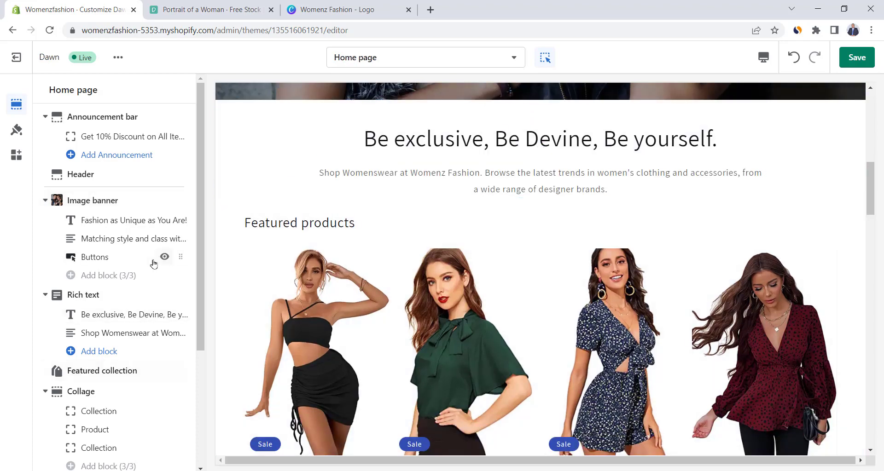
pyautogui.scroll(-2, 153, 264)
pyautogui.click(154, 312)
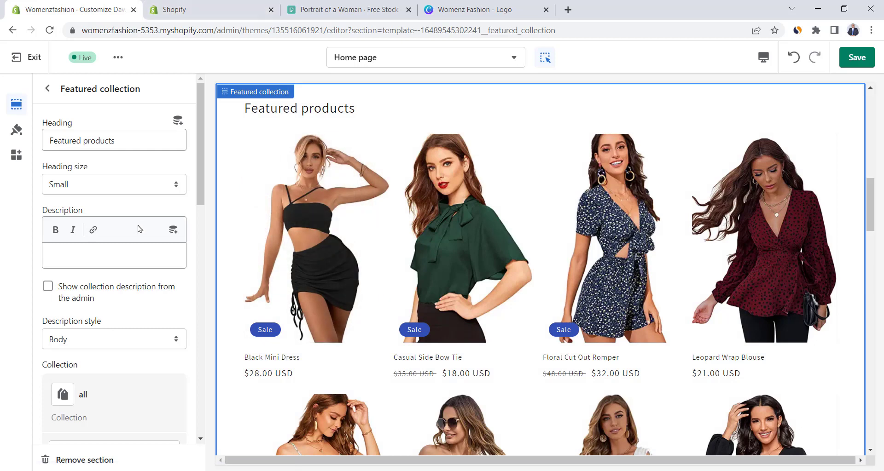
# Switch to the Shopify admin's Collections list and review which products the Home page collection contains
pyautogui.click(170, 19)
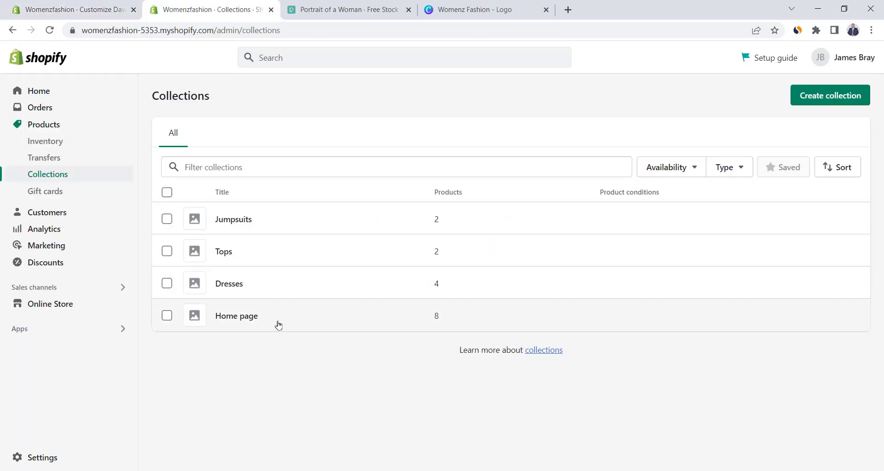
pyautogui.click(234, 317)
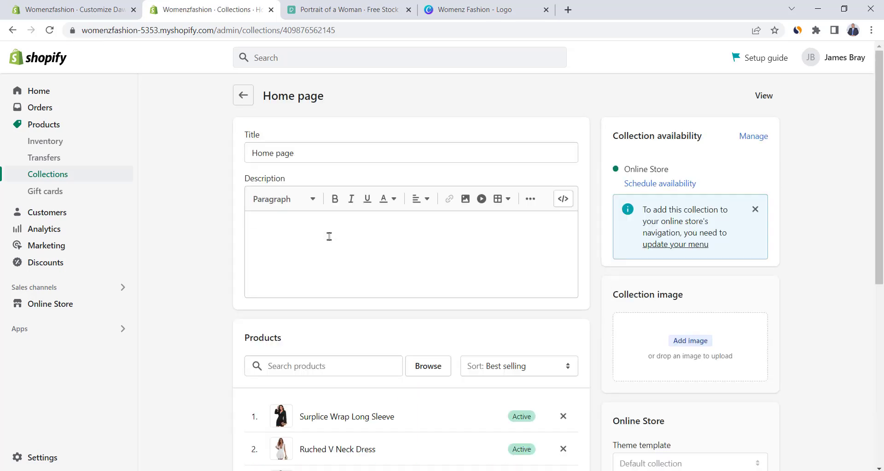
pyautogui.scroll(-6, 329, 237)
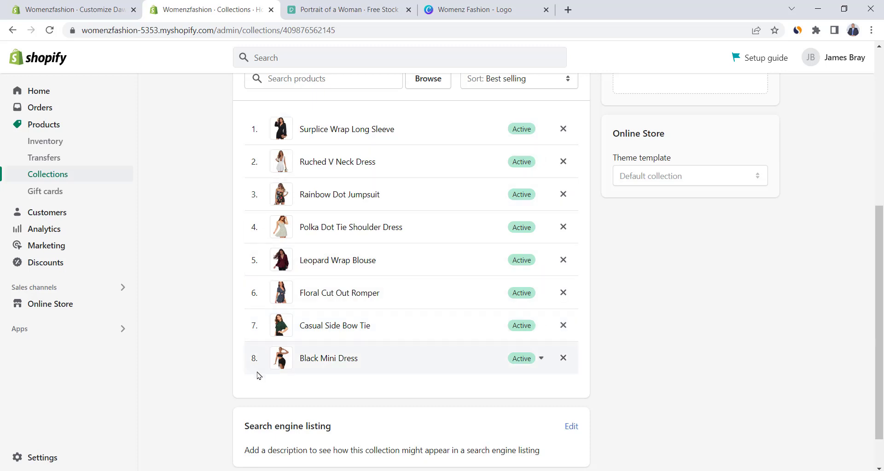
# Return to the theme editor and change the Featured collection heading to "Best Selling"
pyautogui.click(106, 7)
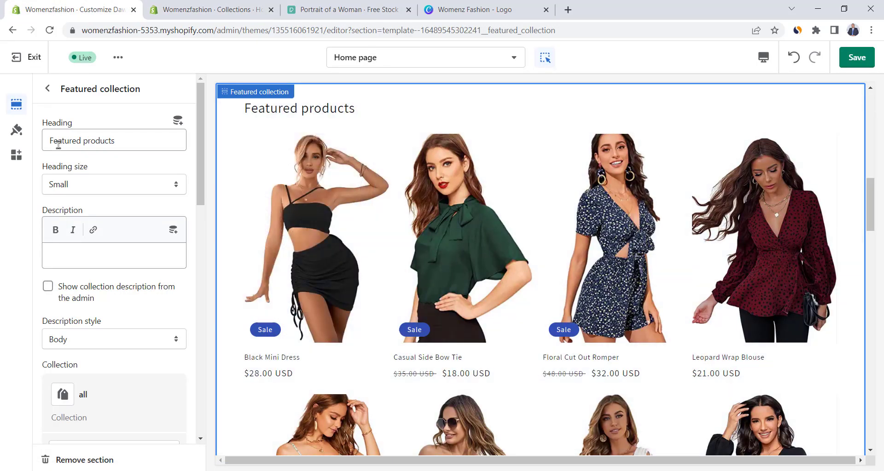
pyautogui.tripleClick(59, 145)
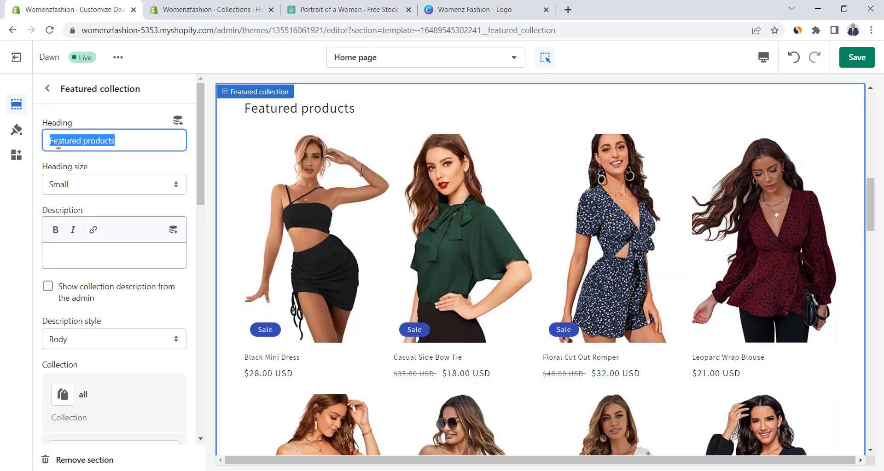
pyautogui.write('Best Selling')
# Assign the Home page collection to the Featured collection section and save the theme changes
pyautogui.scroll(-4, 110, 170)
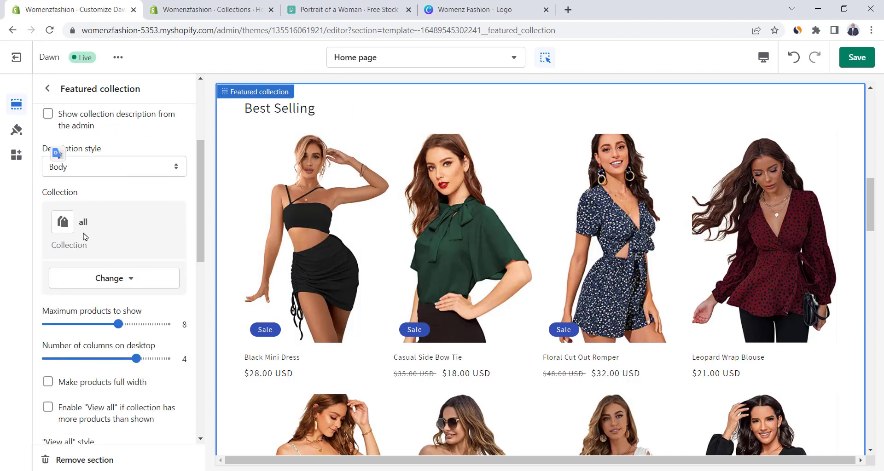
pyautogui.click(111, 278)
pyautogui.click(113, 307)
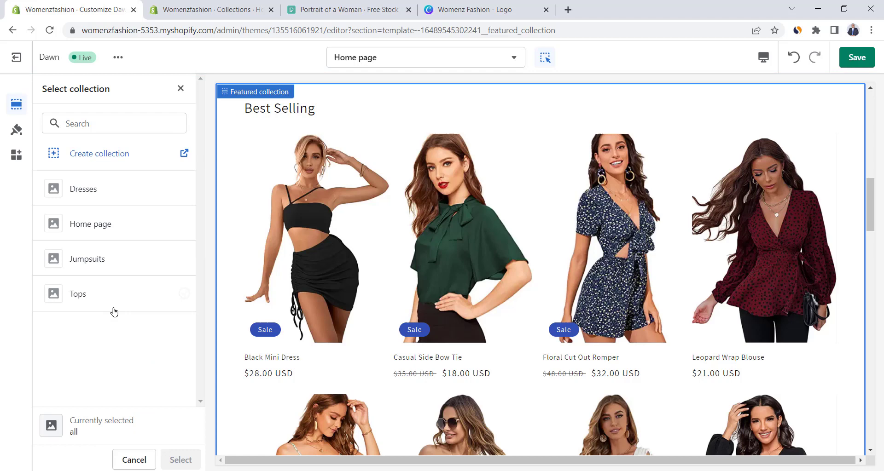
pyautogui.click(99, 225)
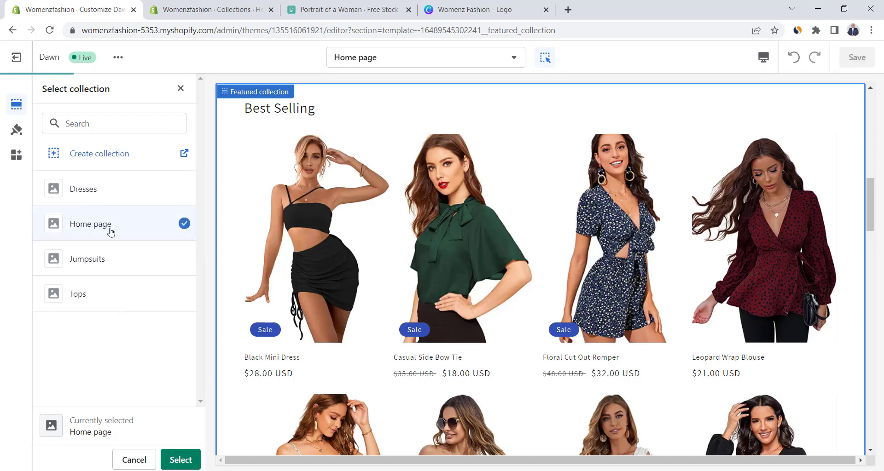
pyautogui.click(184, 459)
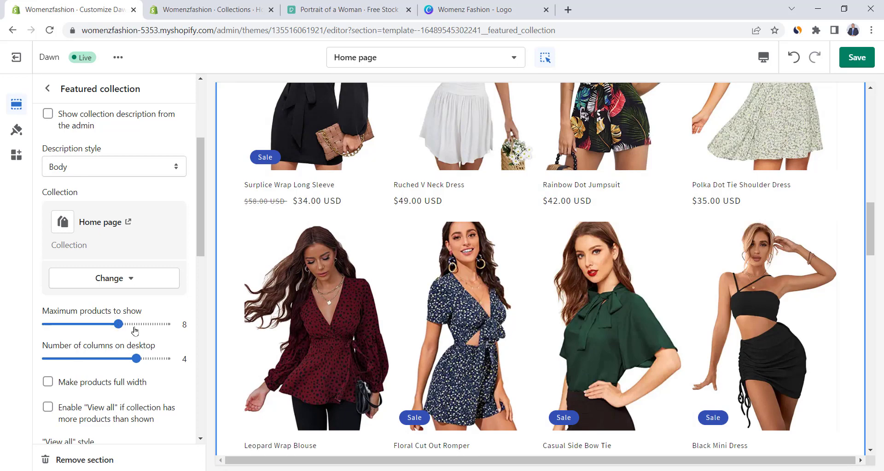
pyautogui.moveTo(133, 326); pyautogui.dragTo(168, 326)
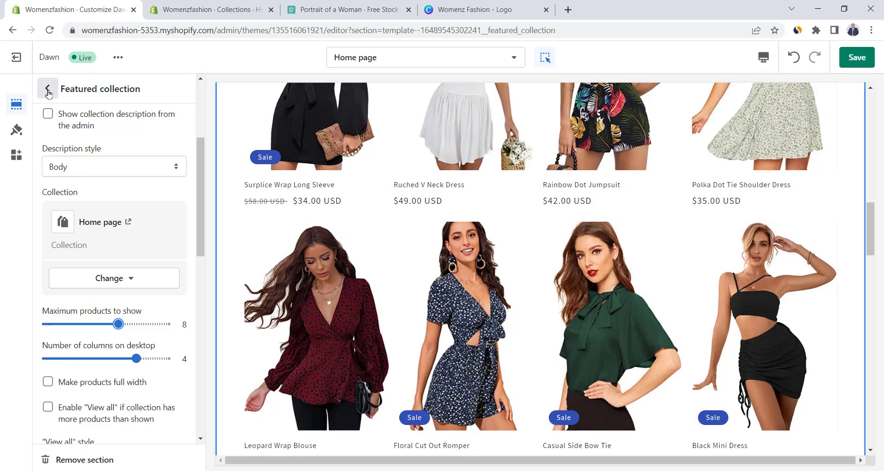
pyautogui.click(47, 90)
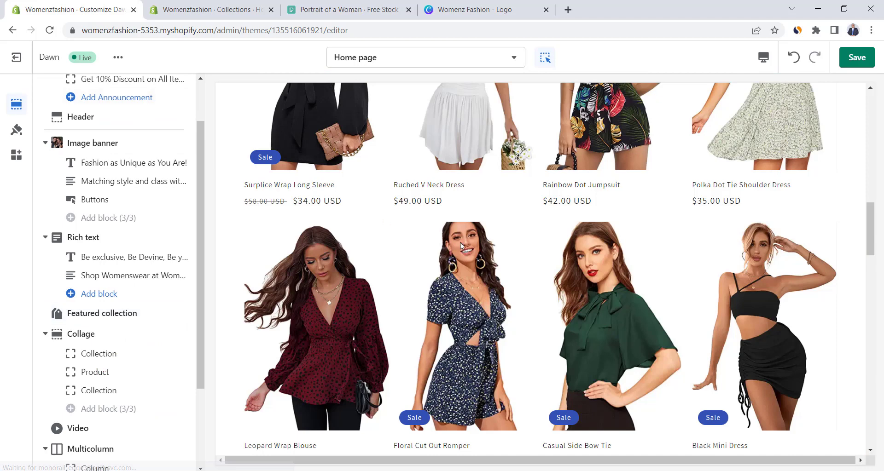
pyautogui.click(857, 57)
# Set the first collection block of the home page's Collage section to the Dresses collection
pyautogui.scroll(-6, 531, 182)
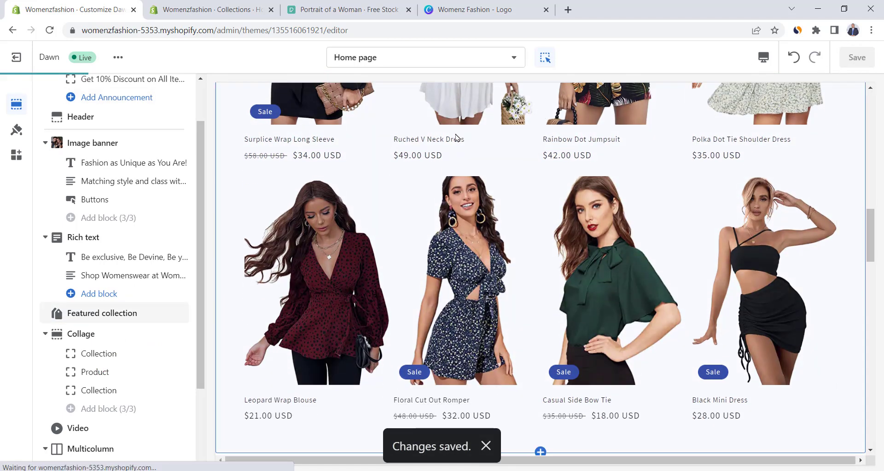
pyautogui.scroll(-3, 438, 223)
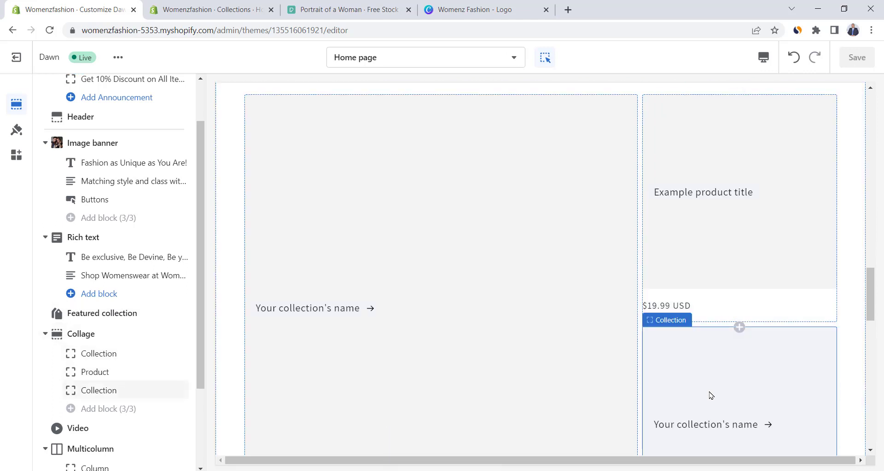
pyautogui.scroll(-1, 710, 394)
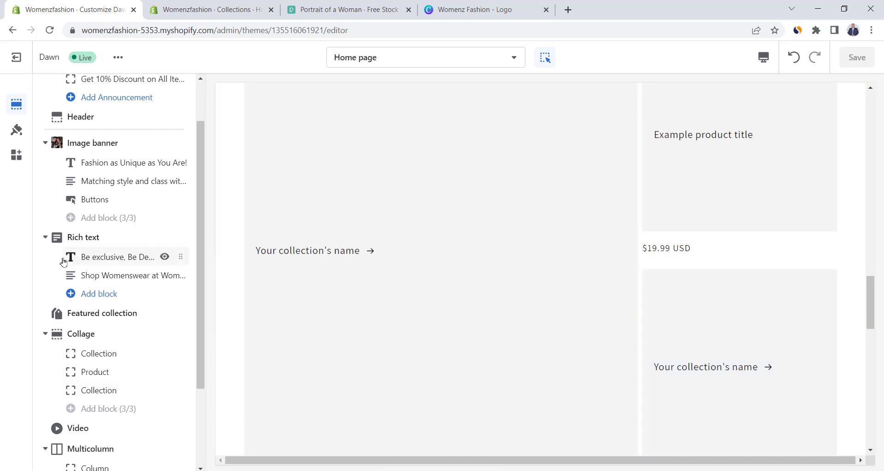
pyautogui.scroll(-1, 105, 272)
pyautogui.click(99, 295)
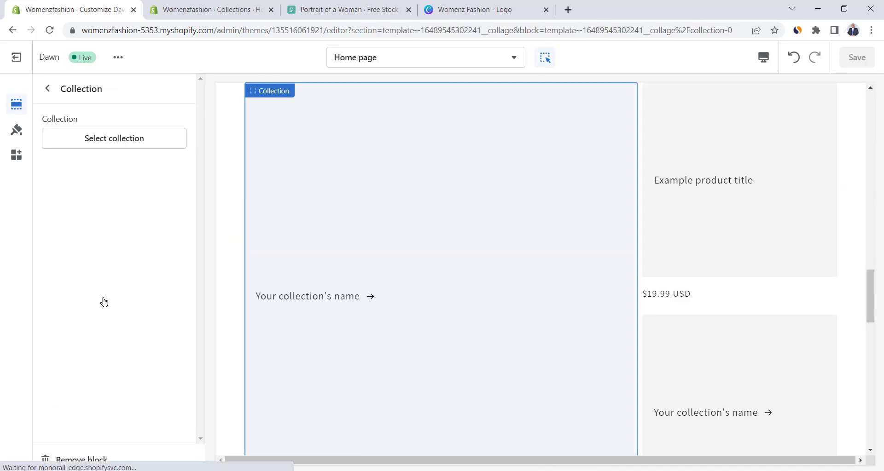
pyautogui.click(129, 139)
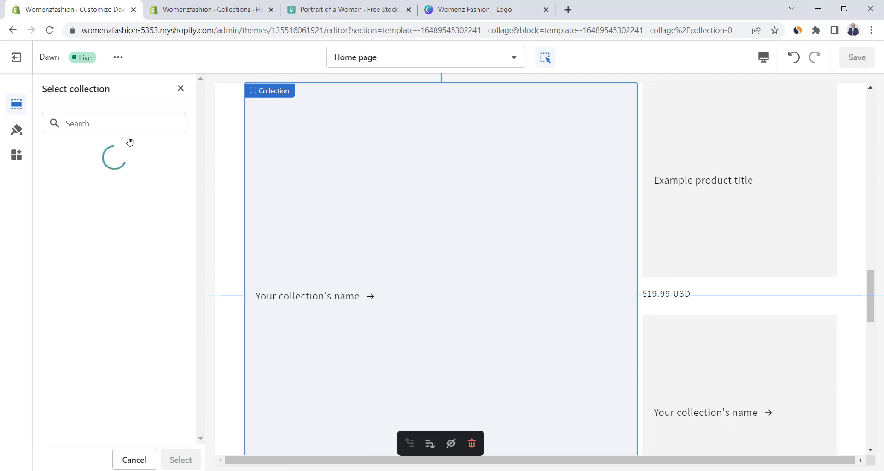
pyautogui.click(97, 191)
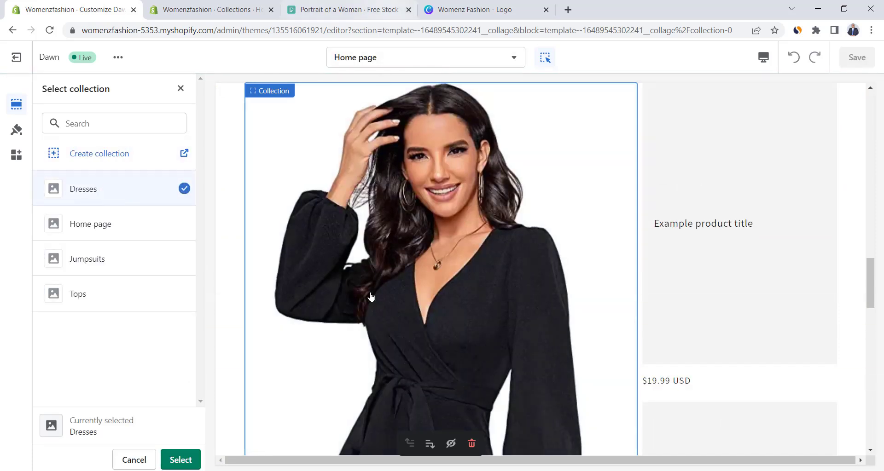
pyautogui.click(186, 461)
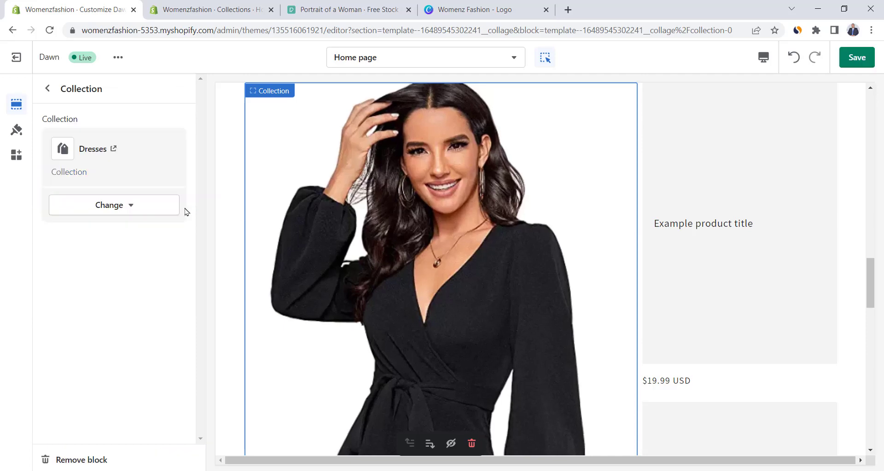
pyautogui.click(47, 89)
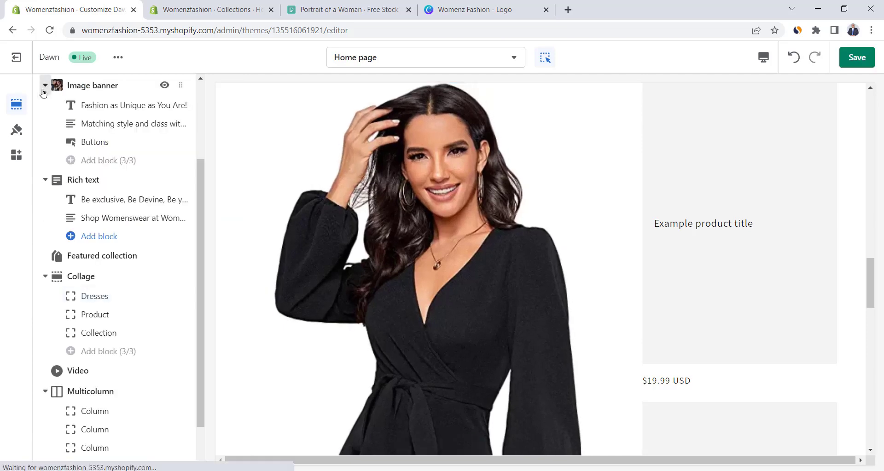
# Set the Collage section's product block to the Floral Cut Out Romper
pyautogui.click(112, 317)
pyautogui.click(112, 142)
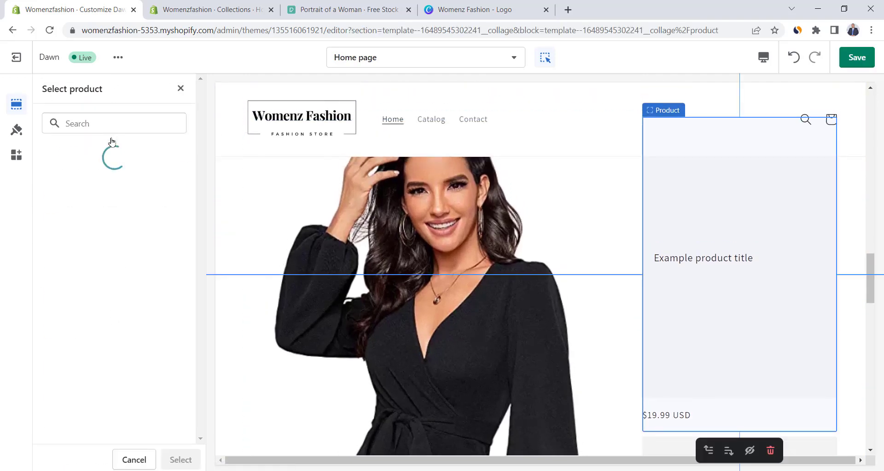
pyautogui.click(104, 267)
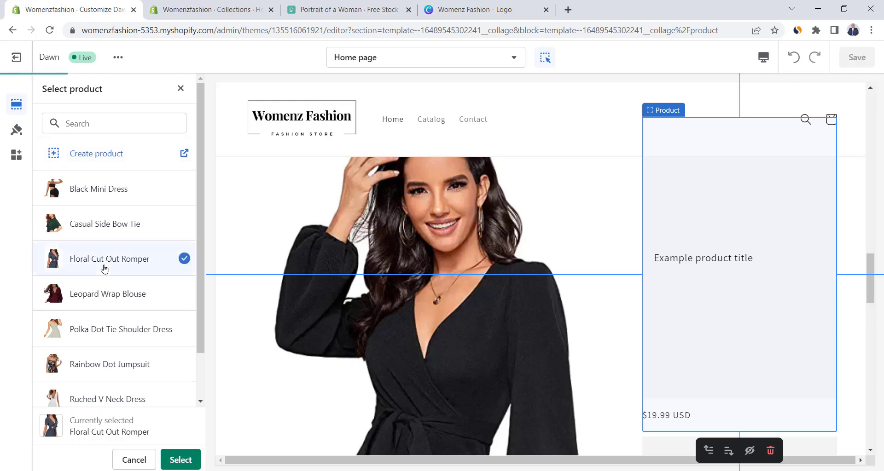
pyautogui.click(180, 459)
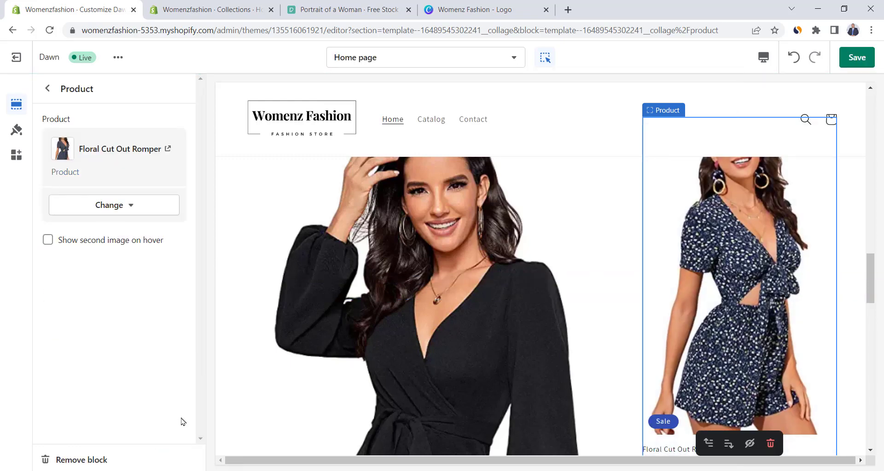
pyautogui.click(47, 88)
# Assign the Jumpsuits collection to the remaining empty collection block of the Collage section
pyautogui.click(96, 333)
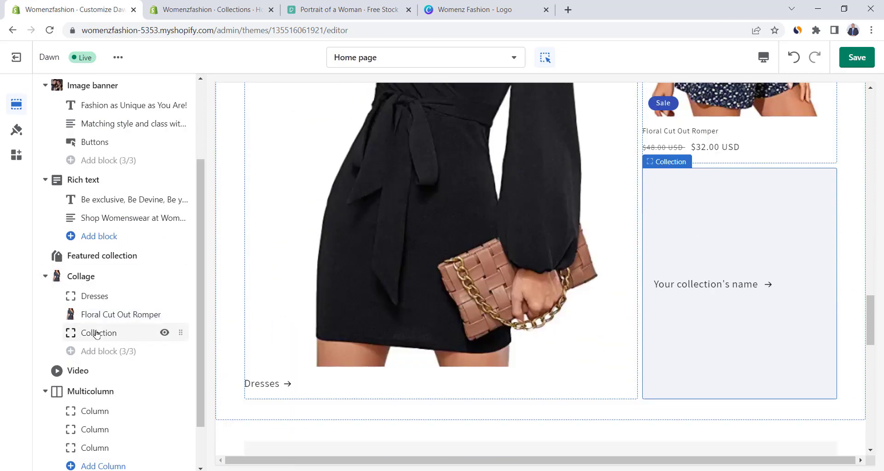
pyautogui.click(114, 138)
pyautogui.click(89, 259)
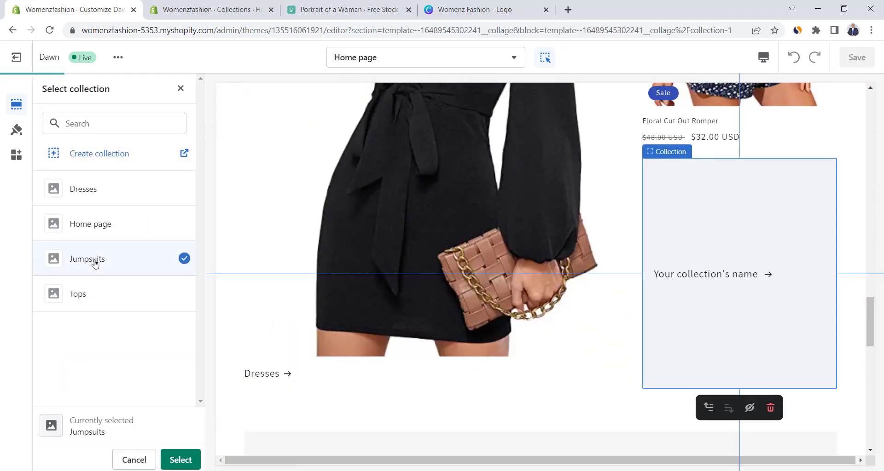
pyautogui.click(180, 460)
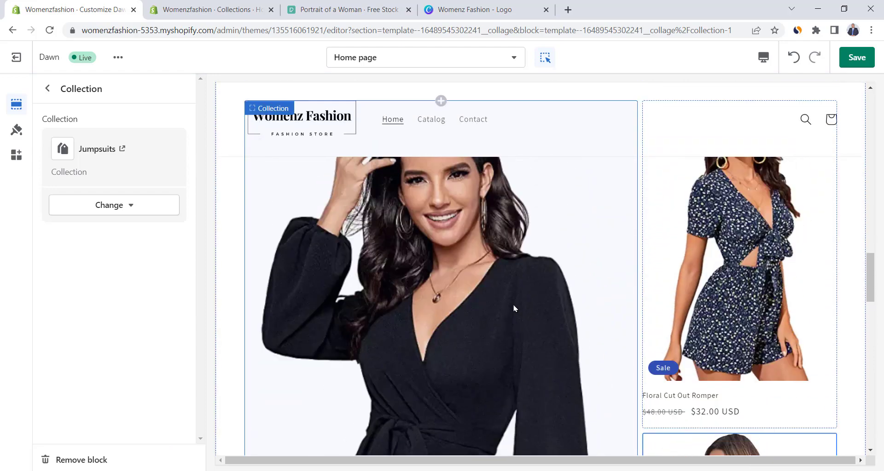
# Check the filled collage in the preview and hide the Collage section from the home page
pyautogui.scroll(-8, 450, 240)
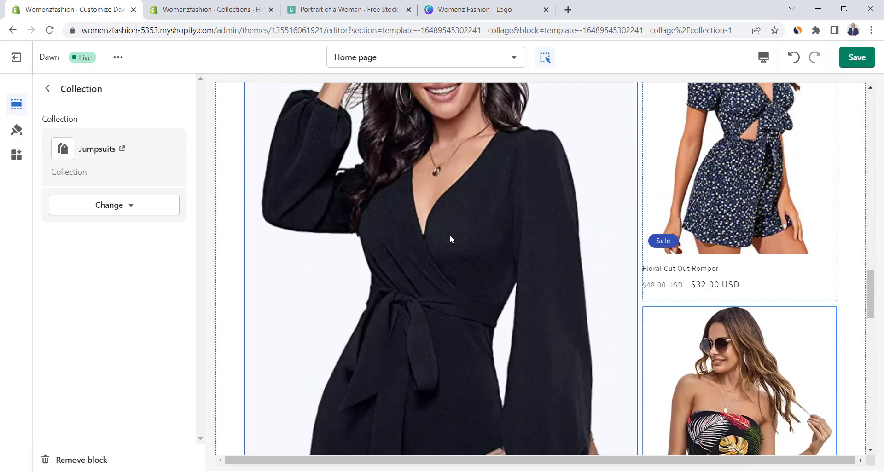
pyautogui.scroll(8, 436, 213)
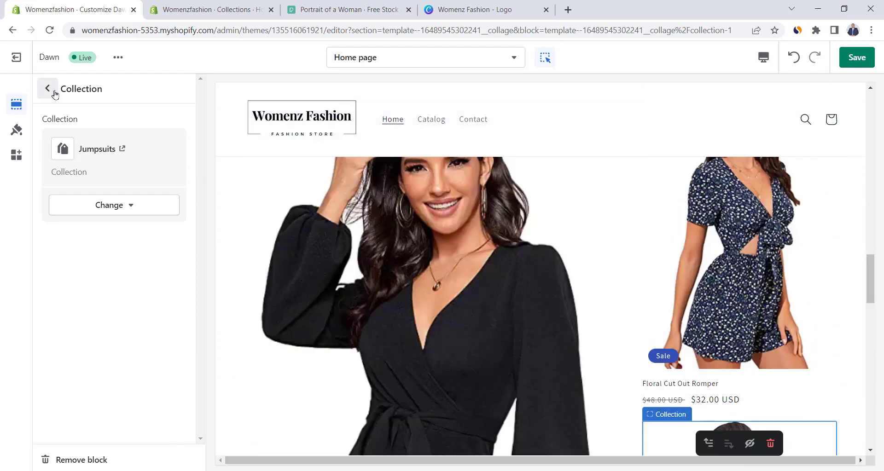
pyautogui.click(48, 88)
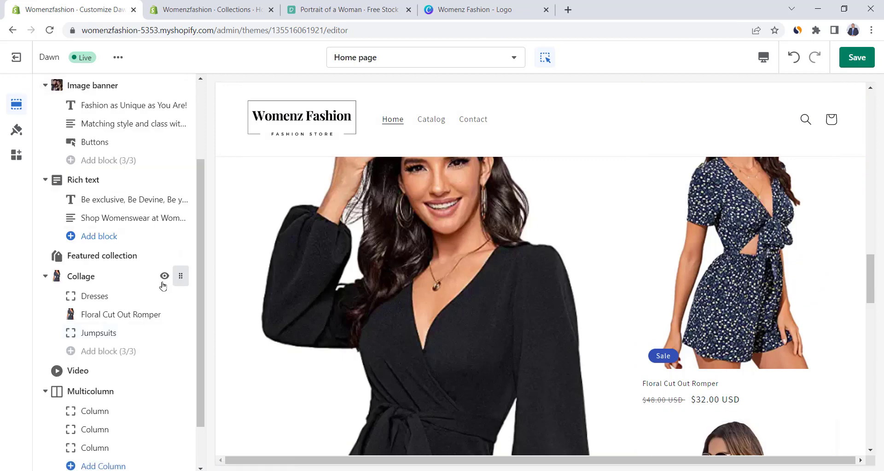
pyautogui.click(162, 279)
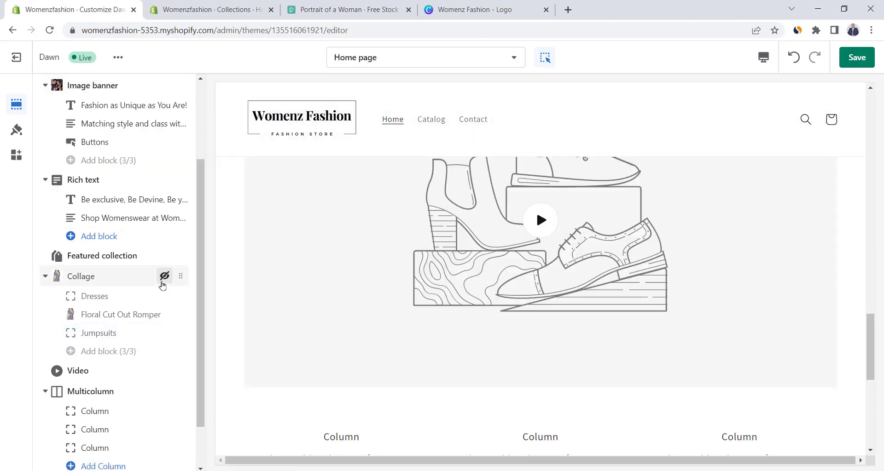
# Make the hidden Collage section visible on the home page and check it in the preview
pyautogui.click(162, 282)
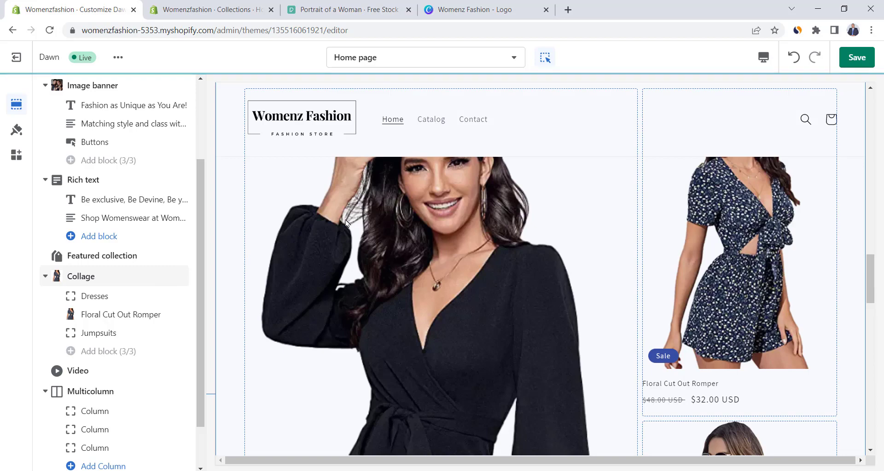
pyautogui.scroll(-10, 346, 223)
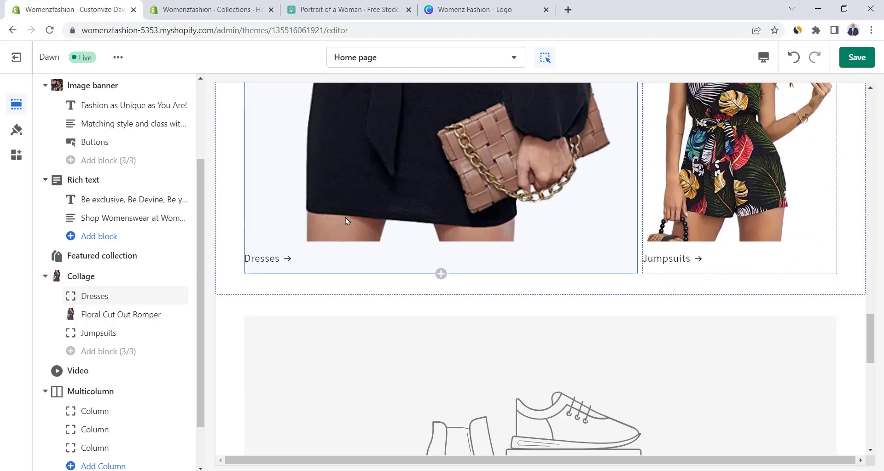
pyautogui.scroll(-4, 346, 221)
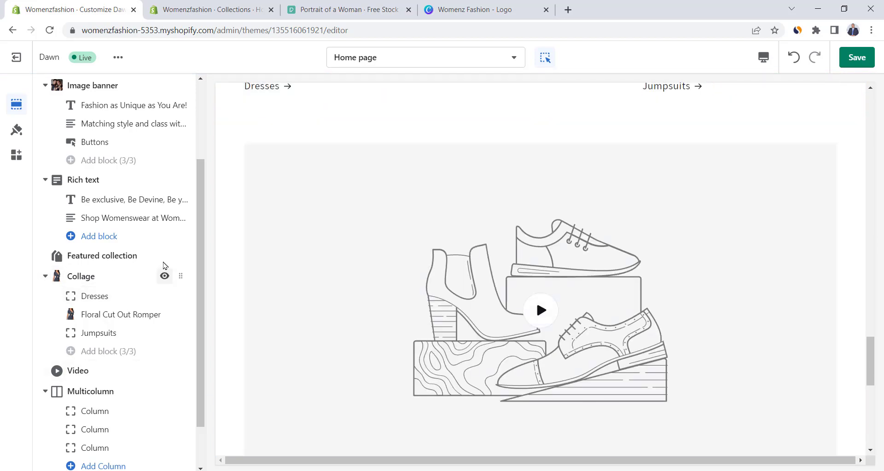
# Check the Video section's settings, and hide both the Video and Multicolumn sections on the home page
pyautogui.scroll(-2, 170, 295)
pyautogui.click(87, 314)
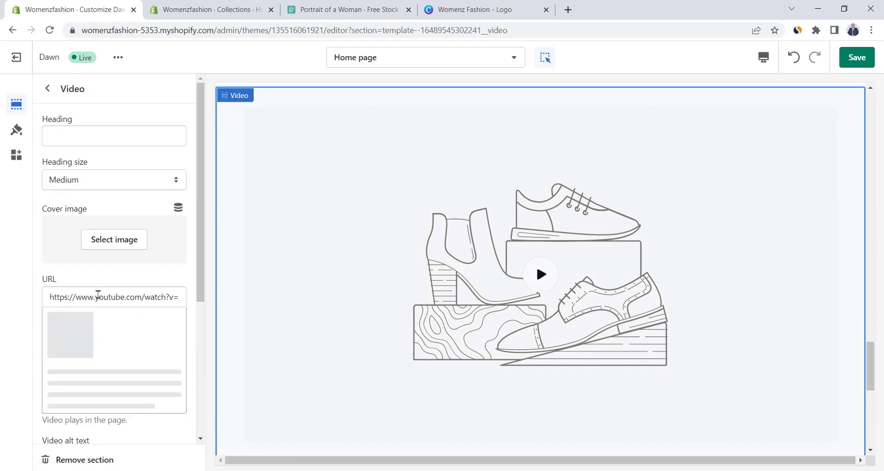
pyautogui.moveTo(50, 297); pyautogui.dragTo(19, 302)
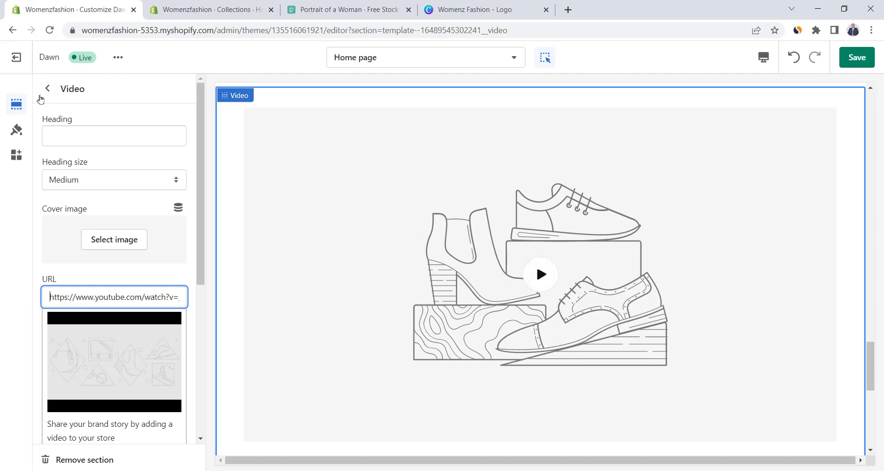
pyautogui.click(46, 89)
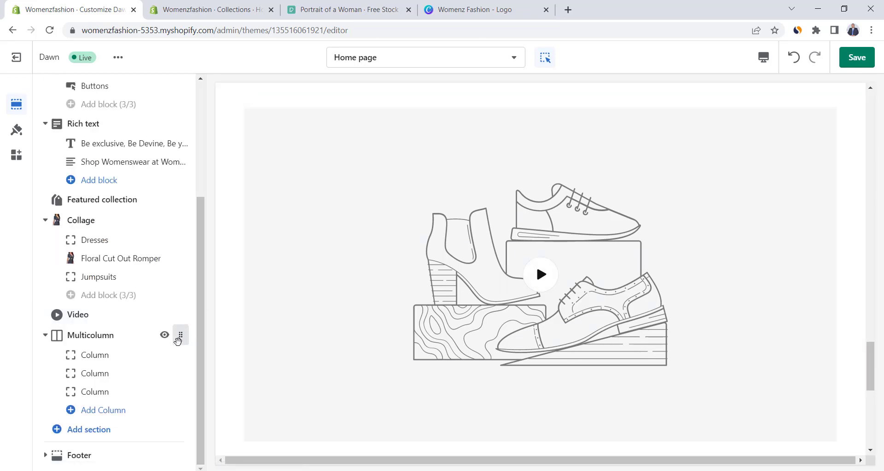
pyautogui.click(164, 314)
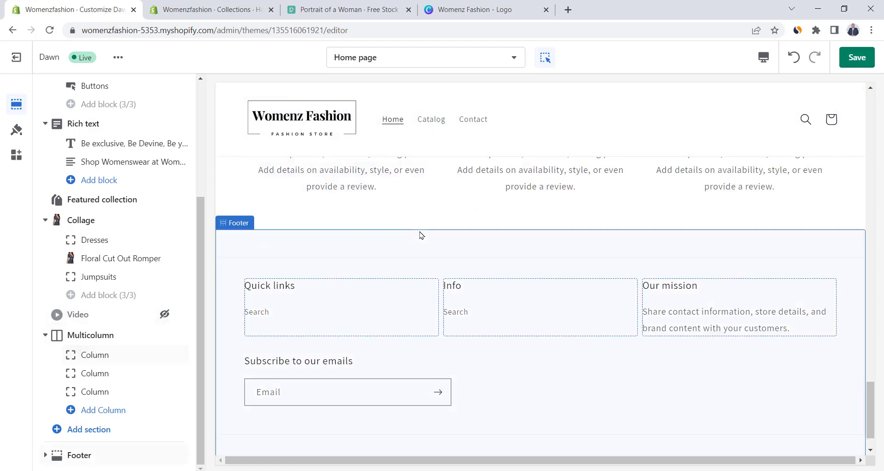
pyautogui.scroll(3, 418, 232)
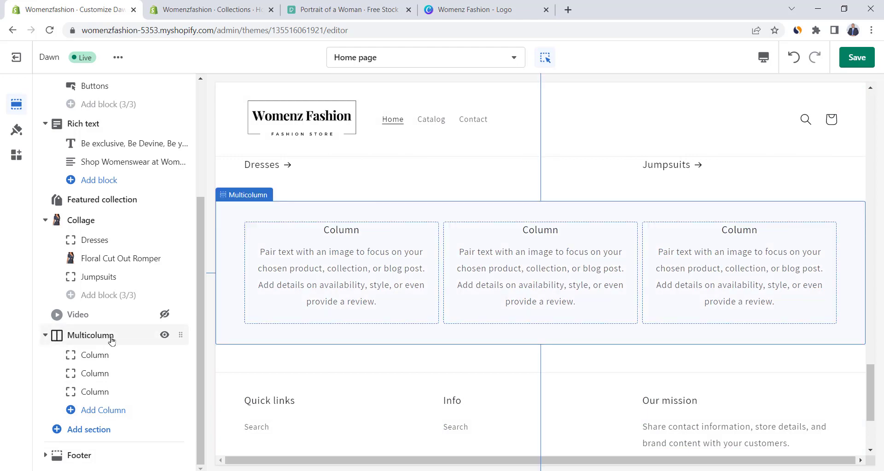
pyautogui.click(164, 335)
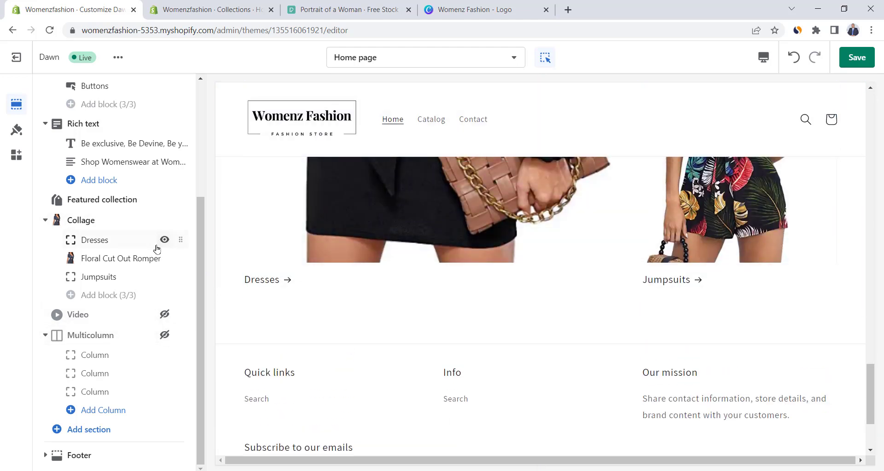
# Add a Collection list section below the Multicolumn section and check its settings
pyautogui.click(91, 433)
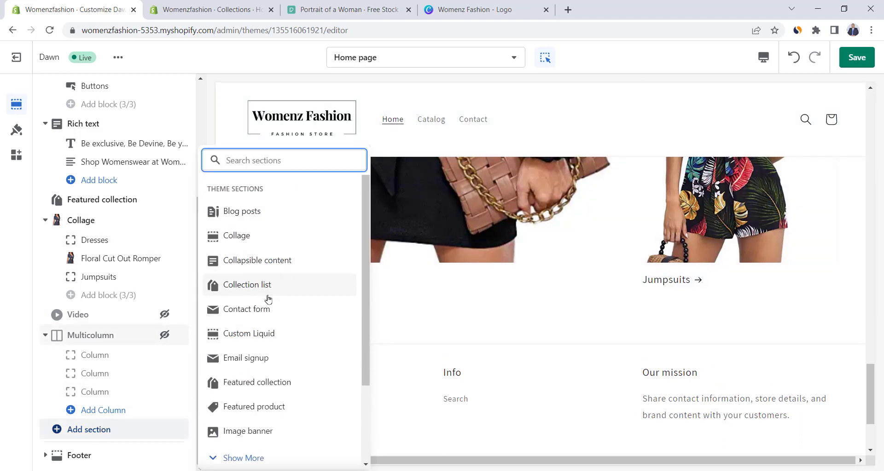
pyautogui.scroll(-3, 276, 313)
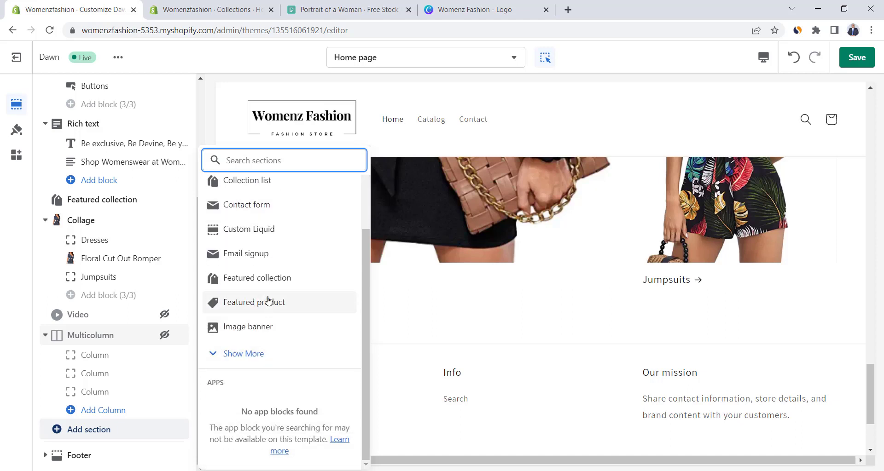
pyautogui.scroll(3, 304, 295)
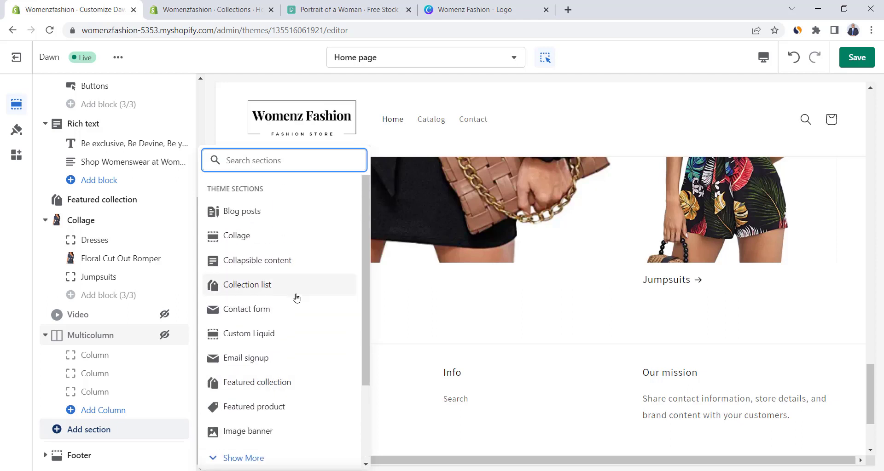
pyautogui.click(249, 286)
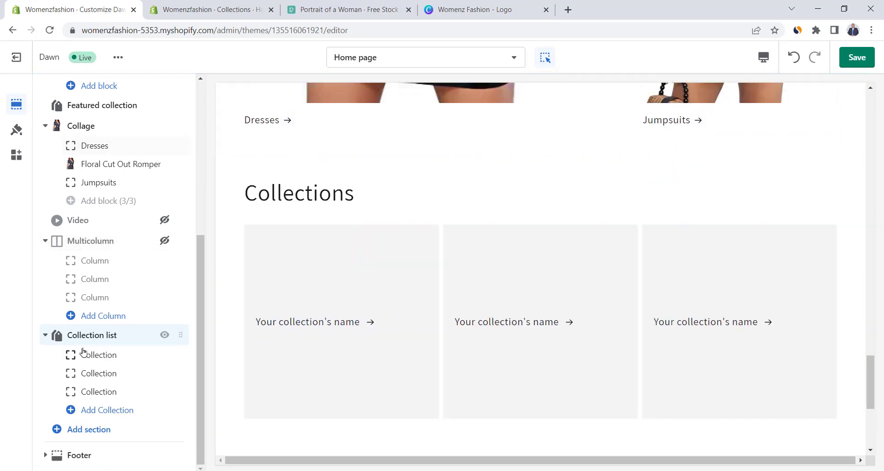
pyautogui.click(73, 336)
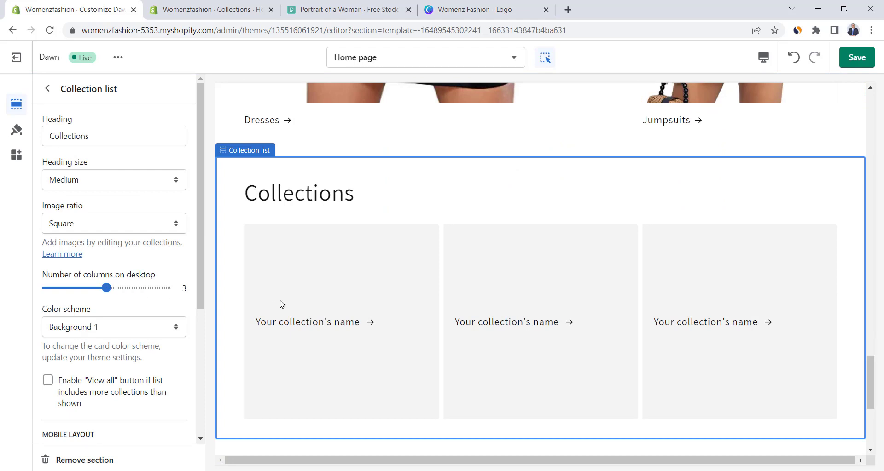
pyautogui.click(47, 88)
# Assign the Dresses collection to the first block of the Collection list section
pyautogui.click(95, 355)
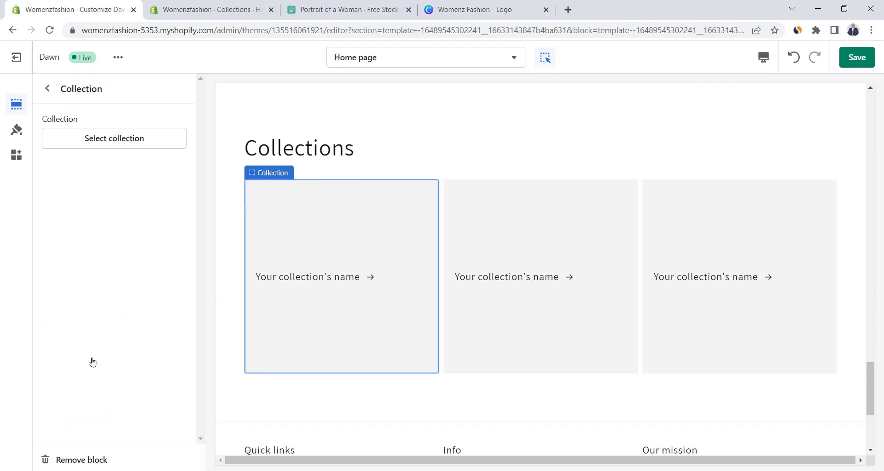
pyautogui.click(116, 141)
pyautogui.click(76, 189)
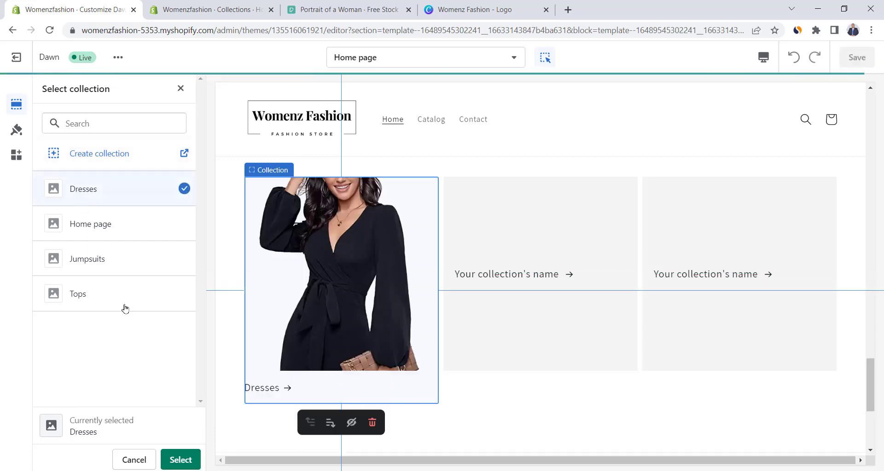
pyautogui.click(180, 460)
pyautogui.click(48, 88)
# Assign the Jumpsuits collection to the second block of the Collection list section
pyautogui.click(94, 373)
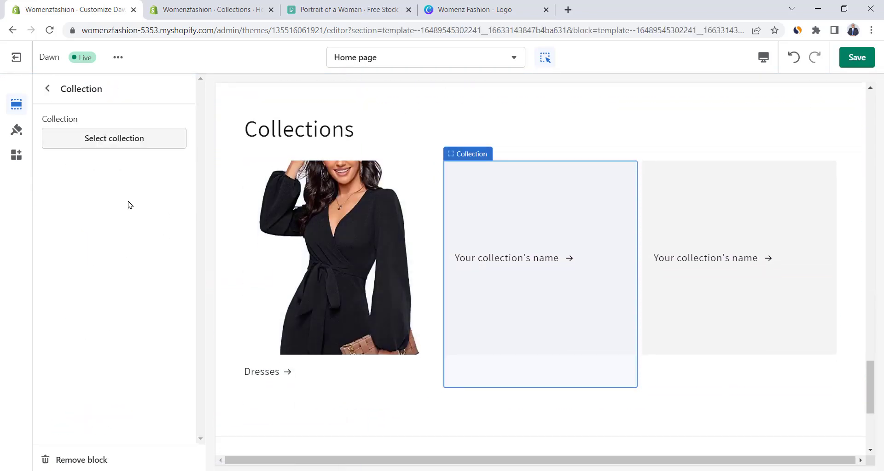
pyautogui.click(115, 139)
pyautogui.click(92, 259)
pyautogui.click(180, 460)
pyautogui.click(47, 88)
# Assign the Tops collection to the third block of the Collection list section
pyautogui.click(101, 391)
pyautogui.click(114, 139)
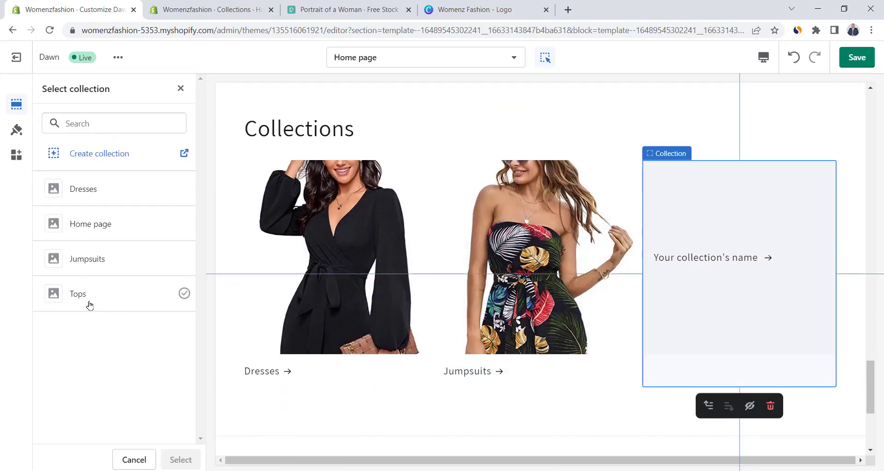
pyautogui.click(89, 304)
pyautogui.click(180, 459)
# Review the home page preview from the collection list up to the header and save the theme changes
pyautogui.scroll(4, 438, 341)
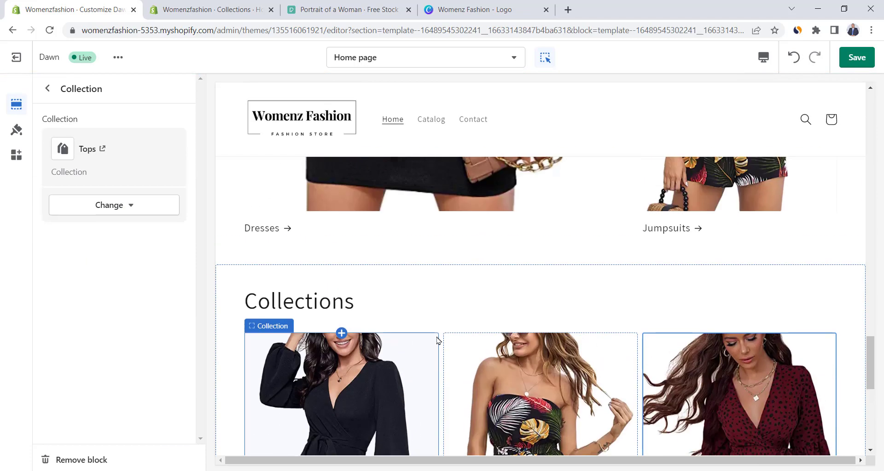
pyautogui.scroll(-5, 328, 314)
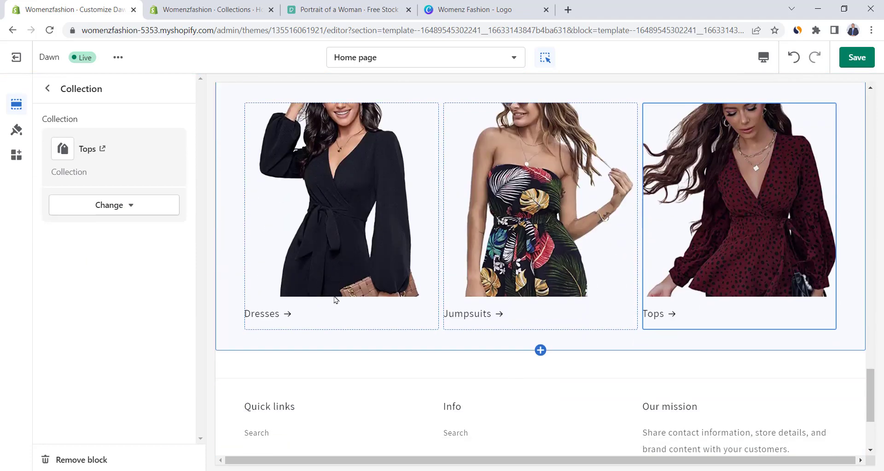
pyautogui.scroll(10, 334, 300)
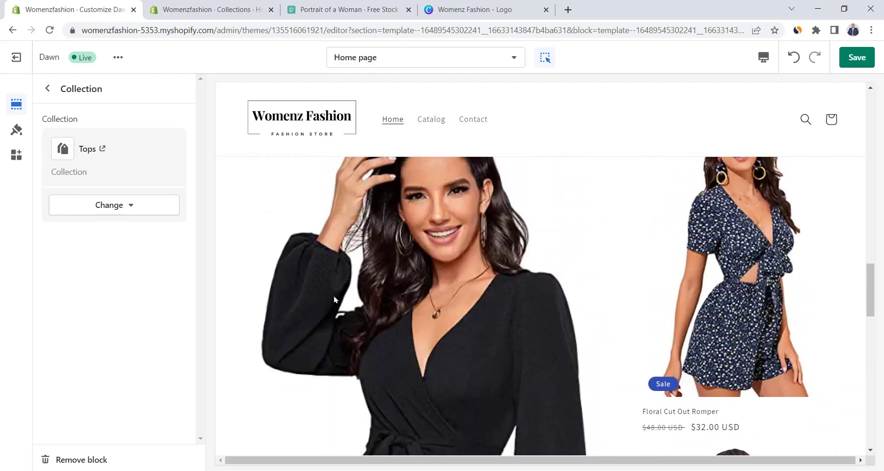
pyautogui.scroll(10, 334, 299)
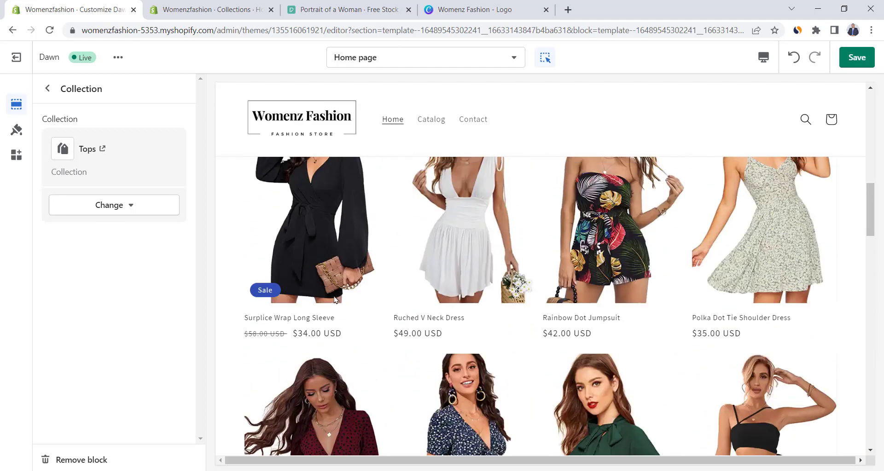
pyautogui.scroll(10, 334, 300)
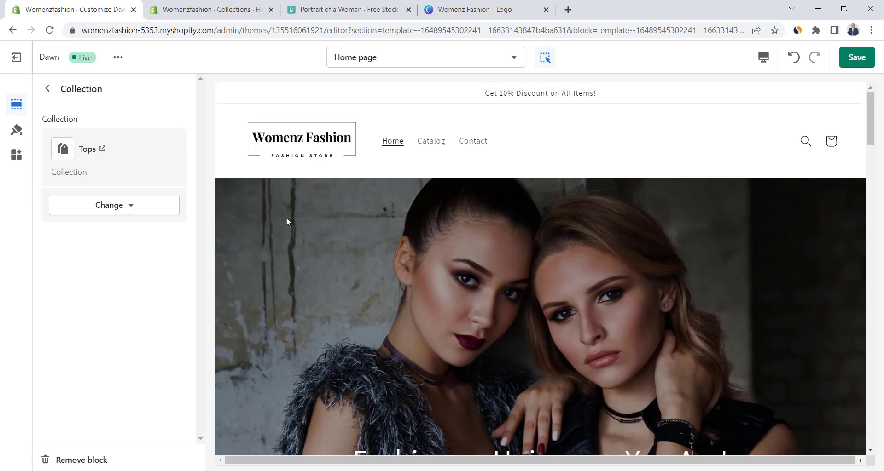
pyautogui.click(856, 58)
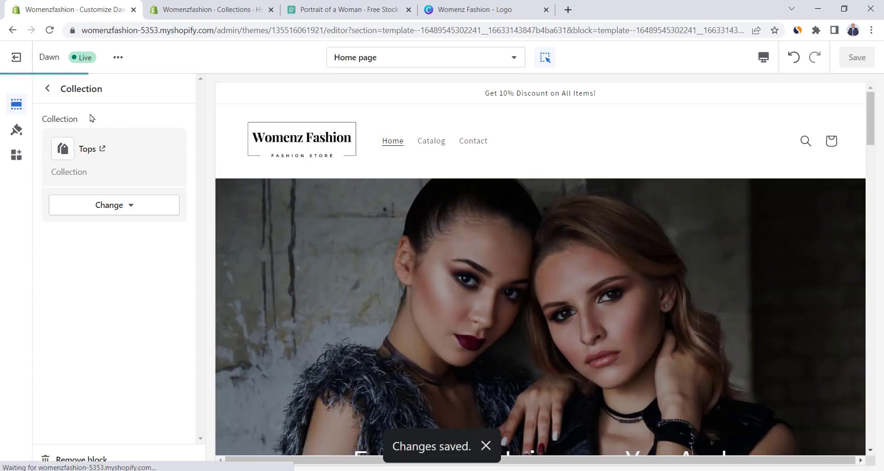
# Switch the editor to the Default product template and review the product page down to its collapsible rows
pyautogui.click(441, 59)
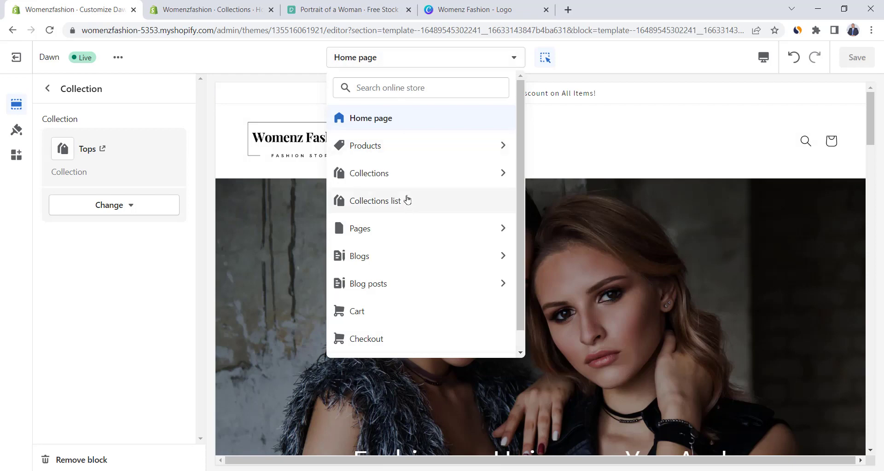
pyautogui.click(394, 145)
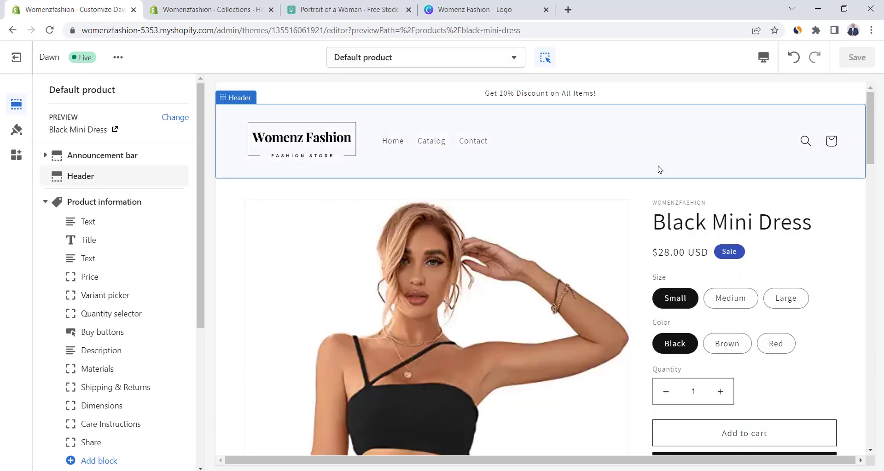
pyautogui.scroll(-7, 659, 169)
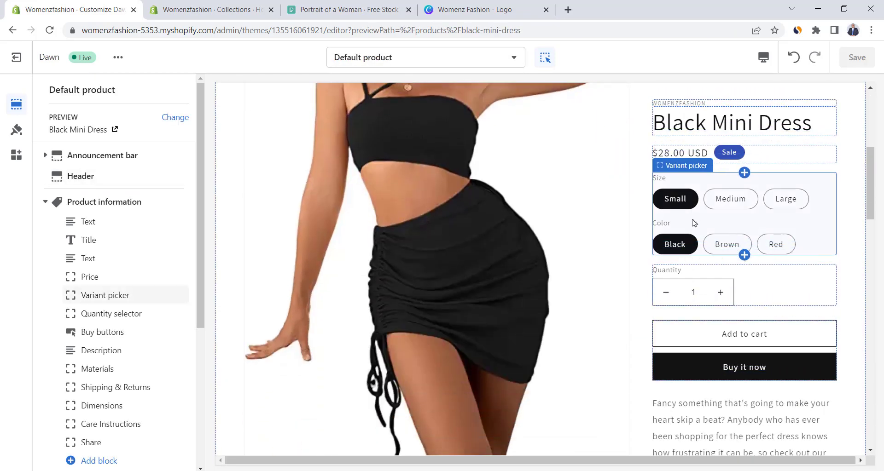
pyautogui.scroll(-8, 694, 234)
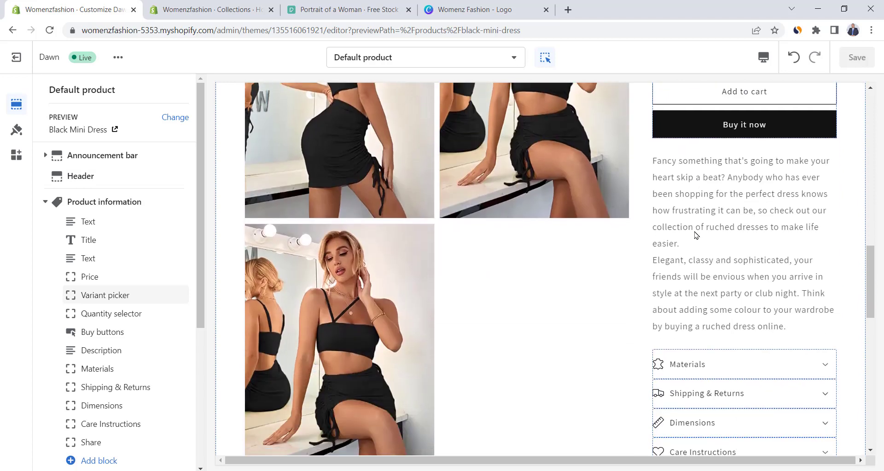
pyautogui.scroll(-1, 695, 235)
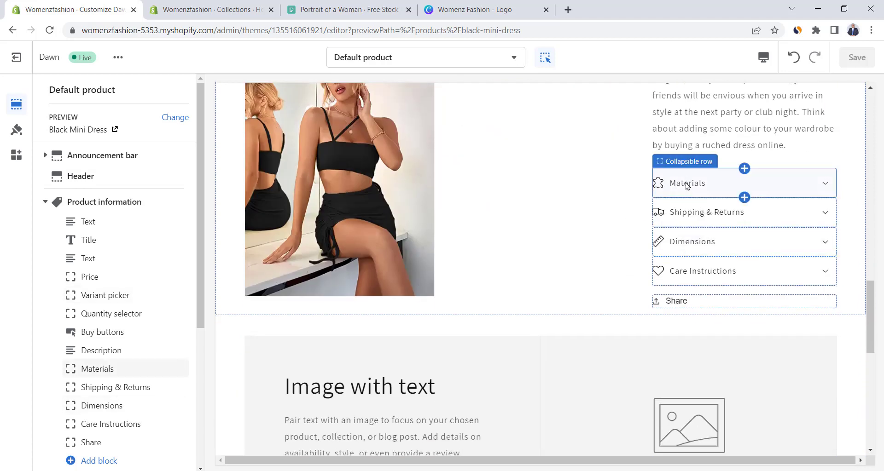
# Check the Materials collapsible row's settings, hide that row from the product information, and review the product page
pyautogui.scroll(3, 694, 240)
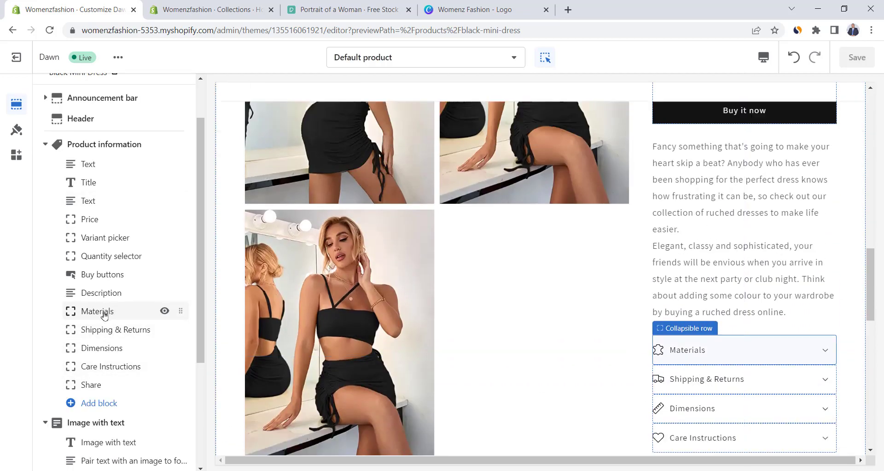
pyautogui.click(110, 312)
pyautogui.click(102, 207)
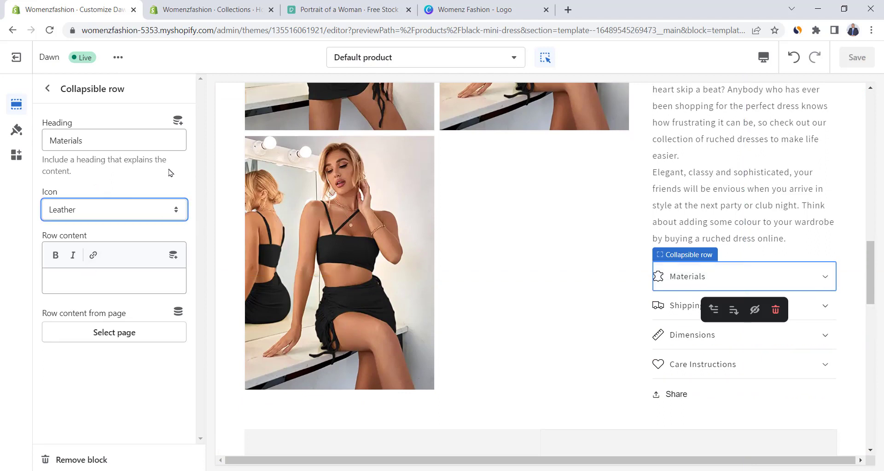
pyautogui.click(47, 89)
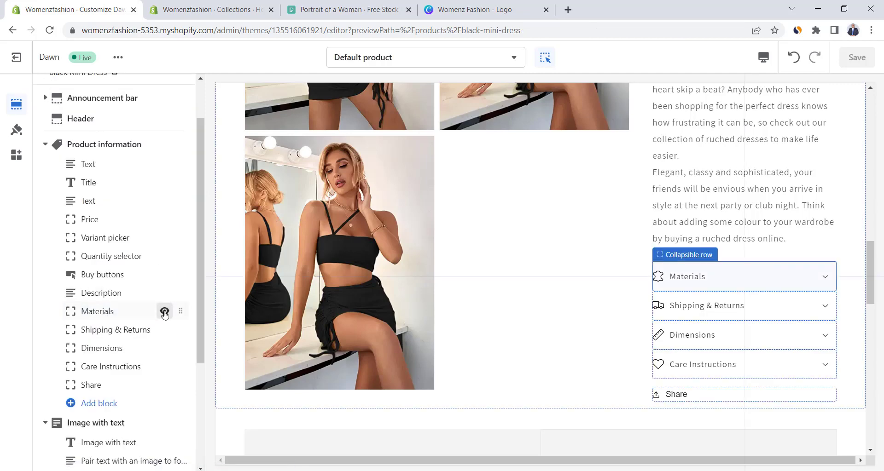
pyautogui.click(165, 311)
pyautogui.scroll(-3, 164, 314)
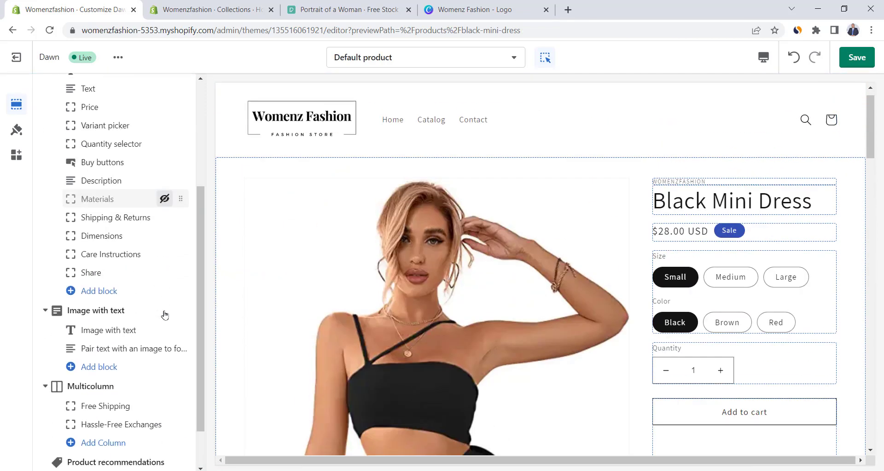
pyautogui.scroll(-5, 276, 250)
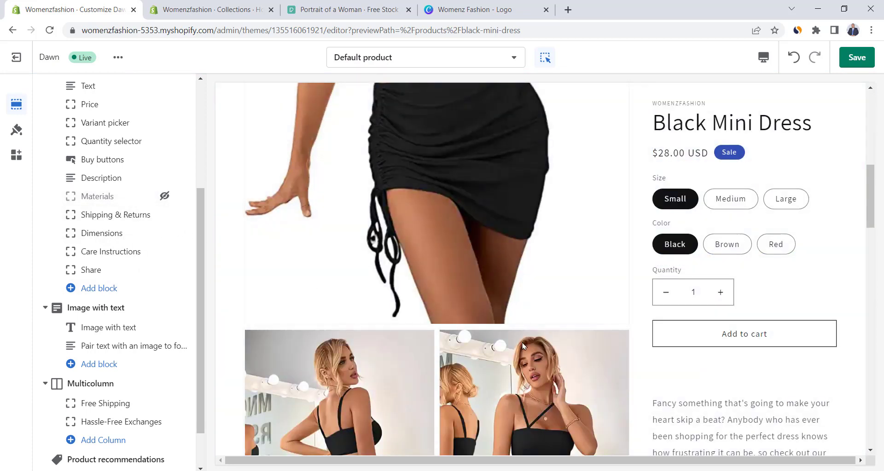
pyautogui.scroll(-10, 522, 346)
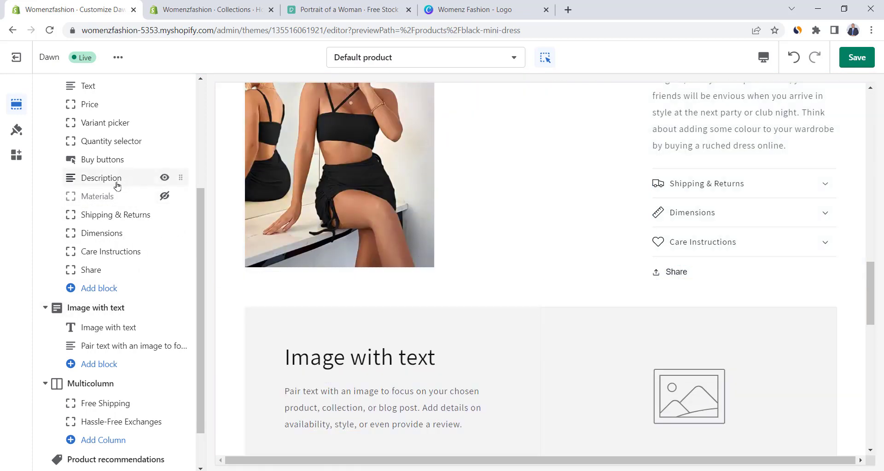
# Check the Shipping & Returns collapsible row's settings and hide the Dimensions row from the product information
pyautogui.click(124, 215)
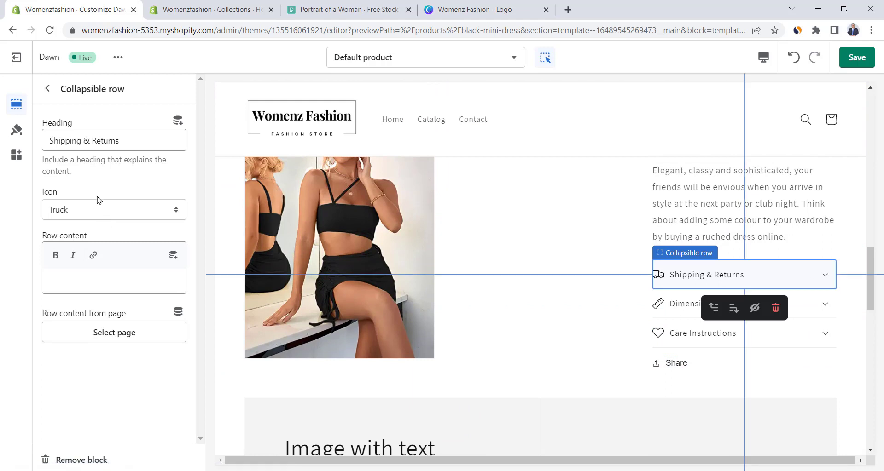
pyautogui.click(47, 89)
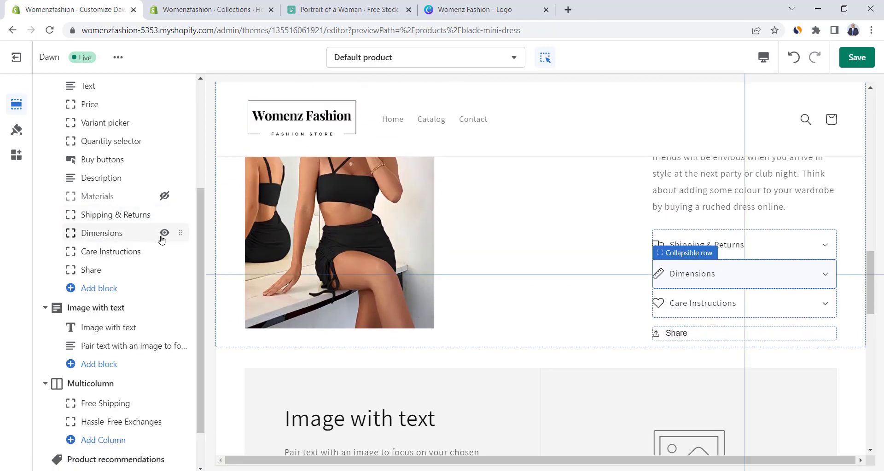
pyautogui.click(166, 235)
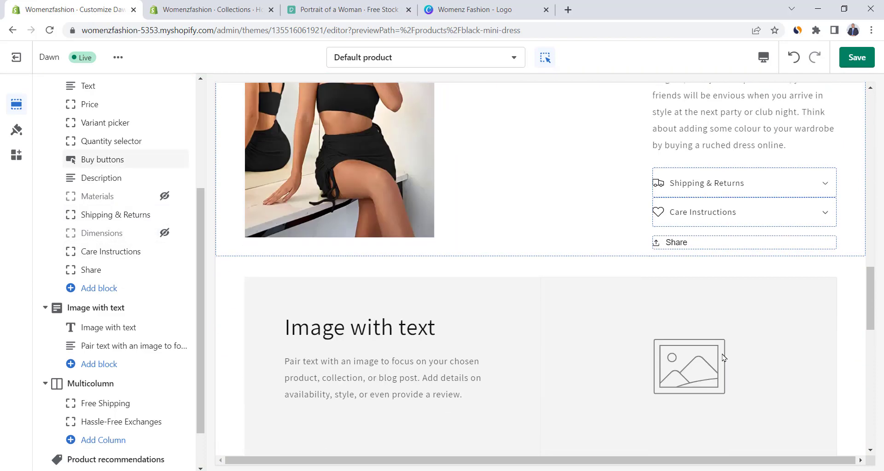
# Hide the Image with text and Multicolumn sections on the default product page
pyautogui.scroll(-3, 475, 231)
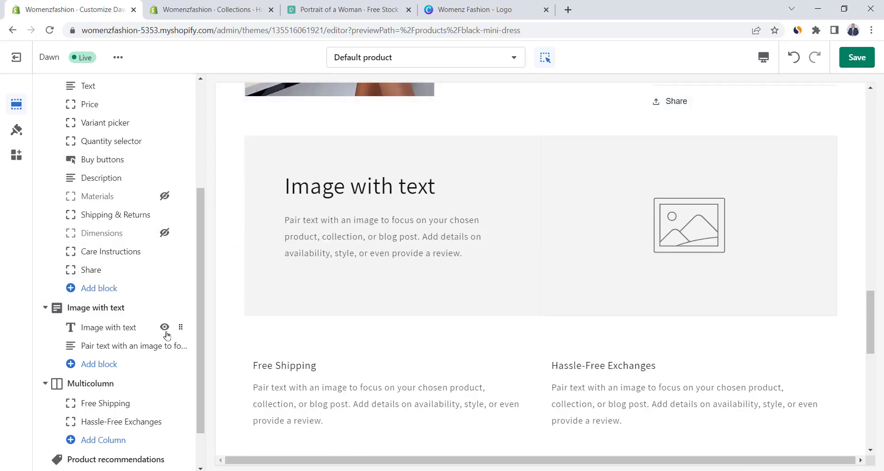
pyautogui.click(163, 312)
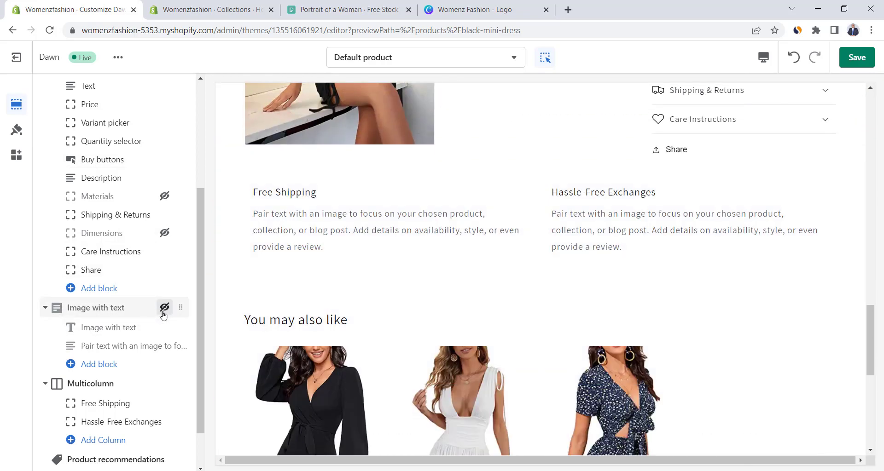
pyautogui.scroll(-1, 164, 313)
pyautogui.click(165, 333)
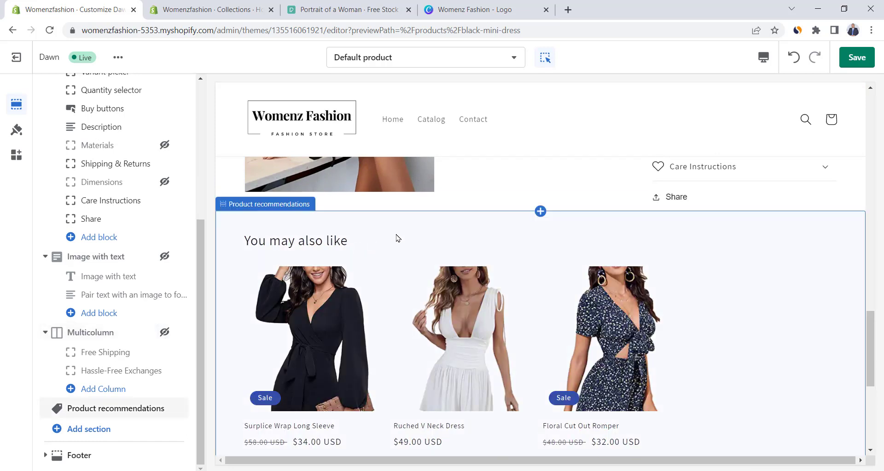
# Review the product page from the product recommendations up to the header and save the theme changes
pyautogui.scroll(-1, 397, 238)
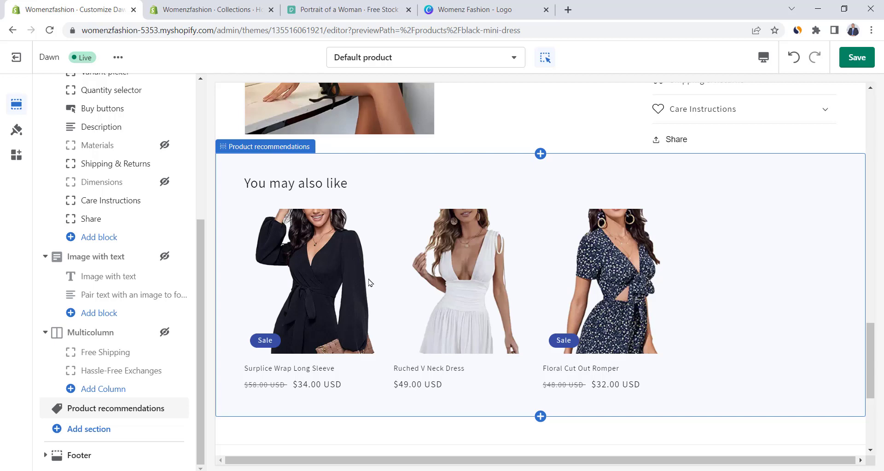
pyautogui.scroll(12, 369, 282)
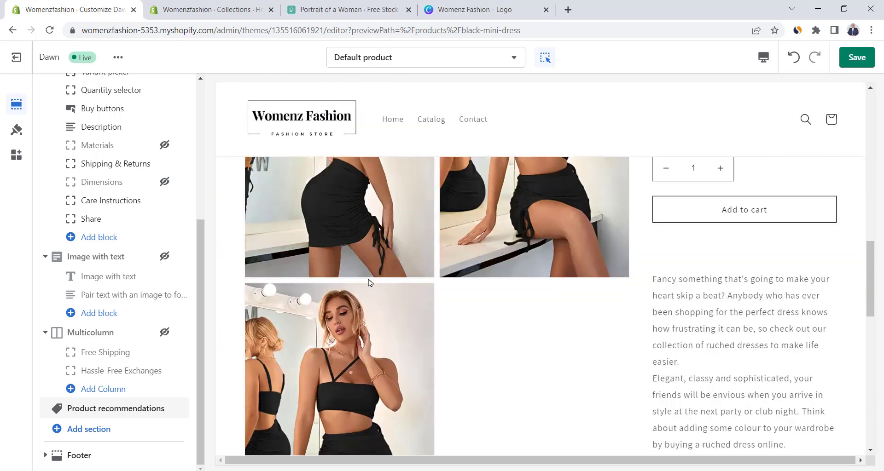
pyautogui.scroll(3, 369, 283)
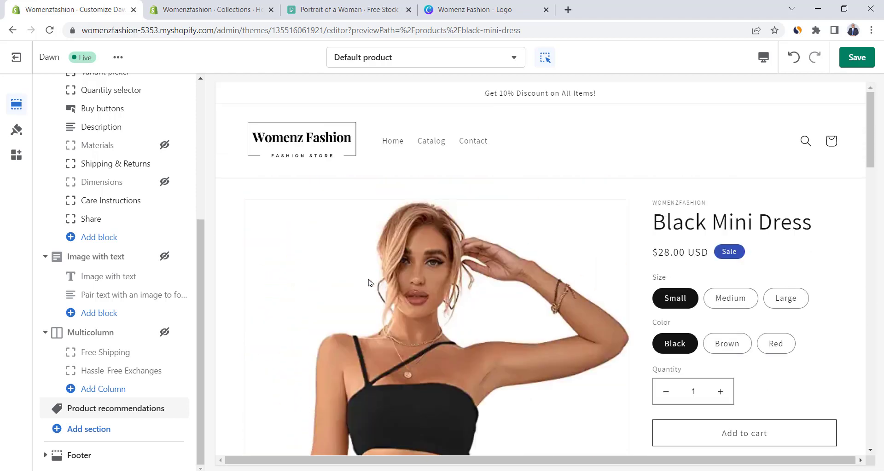
pyautogui.click(863, 60)
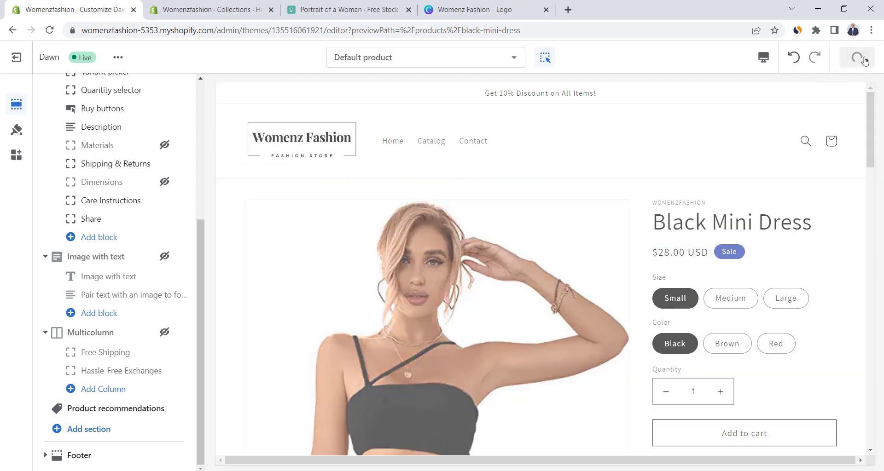
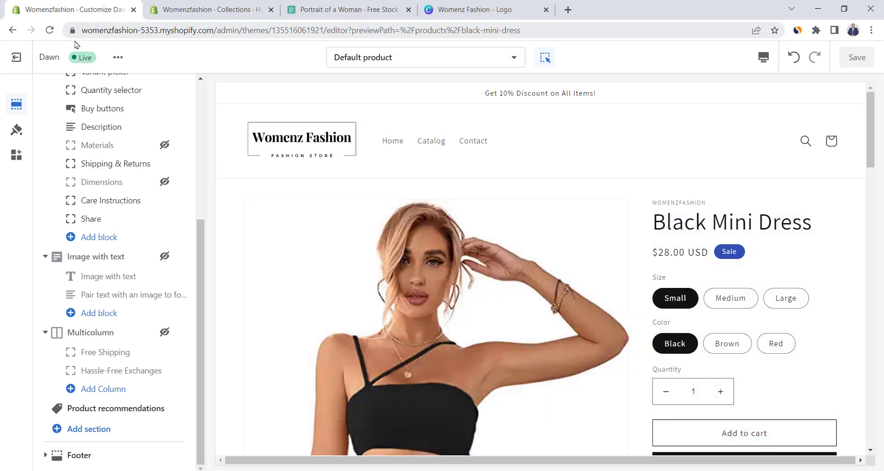
# Exit the theme editor, open the live online store, and review the home page from header to footer
pyautogui.click(18, 60)
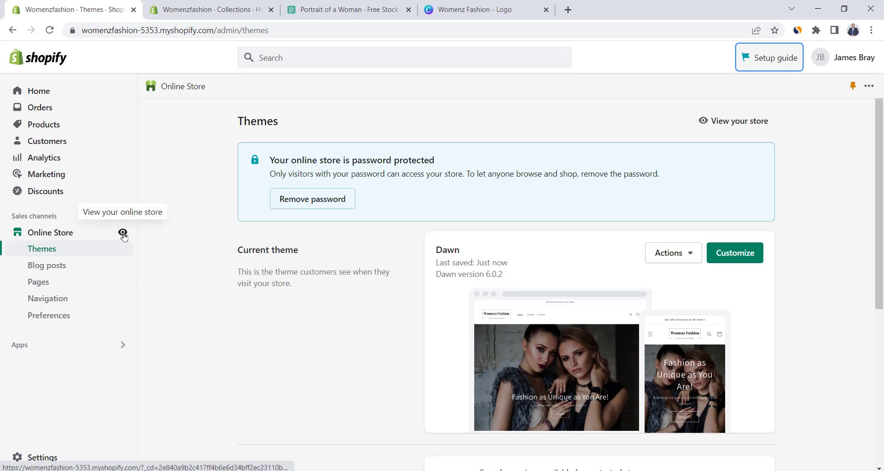
pyautogui.click(121, 233)
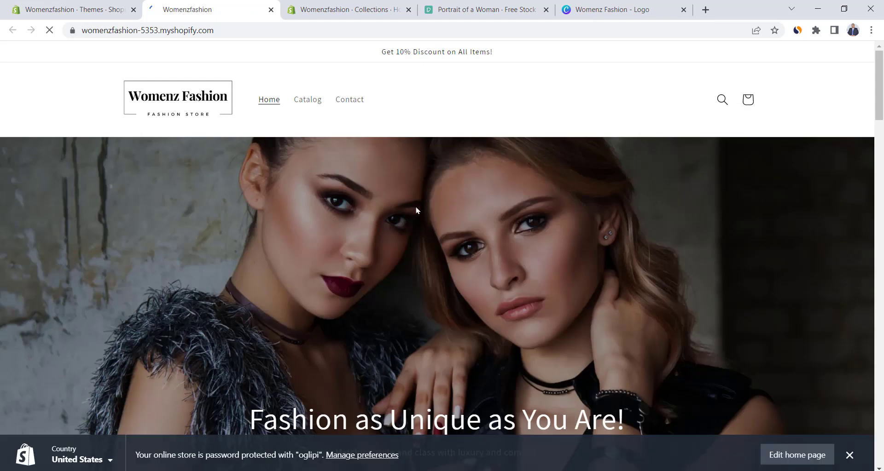
pyautogui.scroll(-5, 416, 211)
pyautogui.scroll(-5, 417, 210)
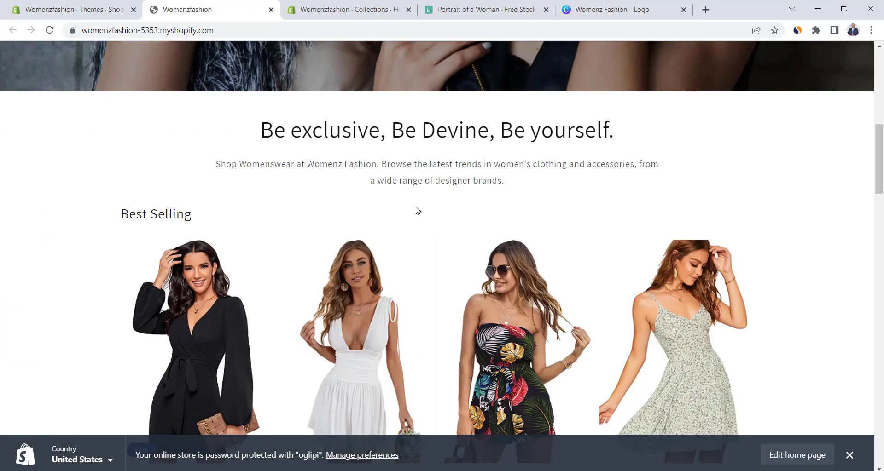
pyautogui.scroll(-15, 416, 210)
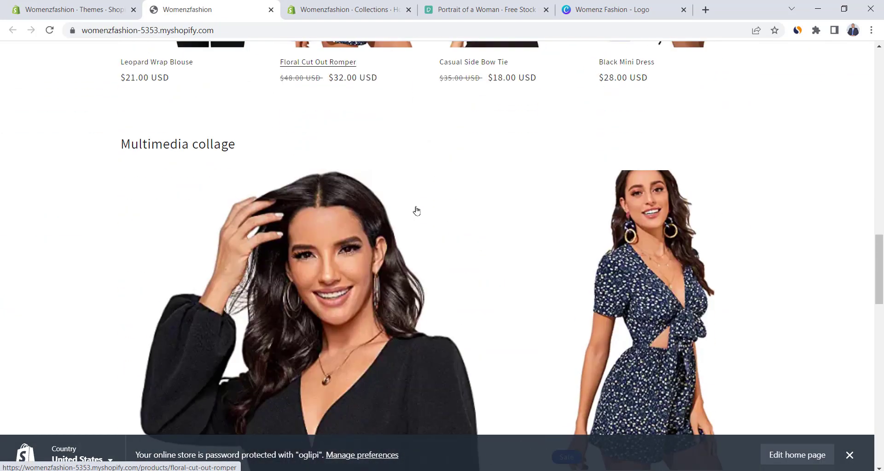
pyautogui.scroll(-20, 416, 210)
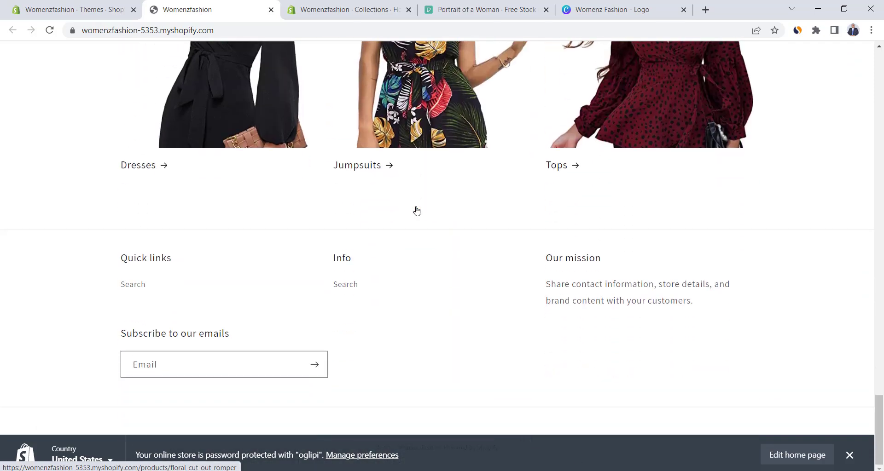
pyautogui.scroll(20, 417, 210)
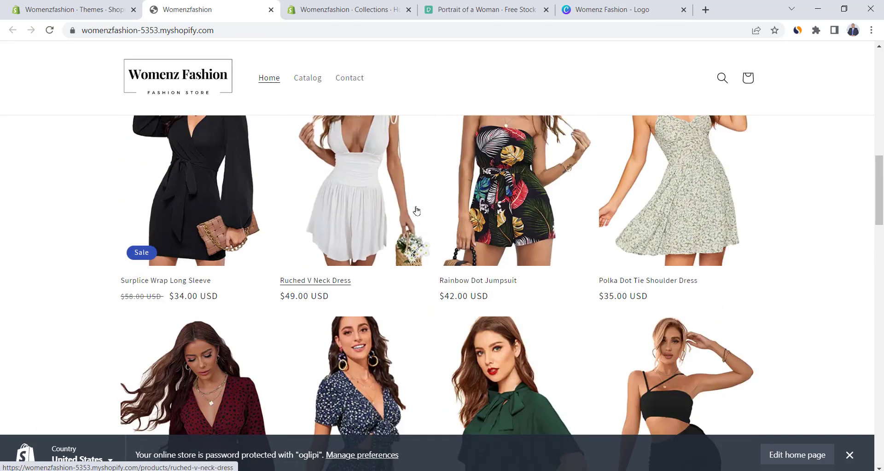
pyautogui.scroll(10, 417, 211)
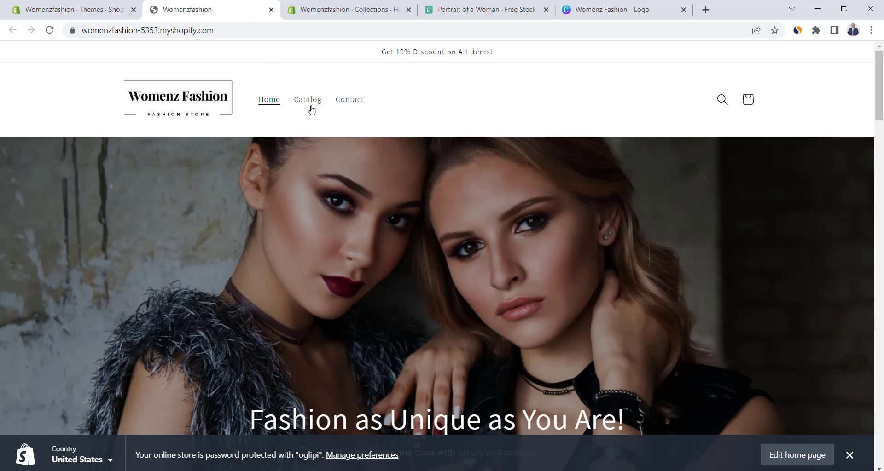
pyautogui.scroll(-20, 474, 371)
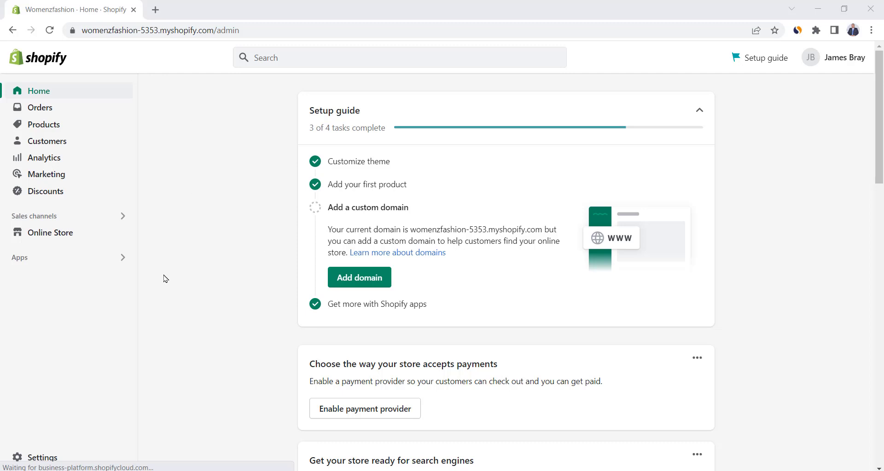
# Open the online store's list of pages and review the existing Contact page and its form in the storefront
pyautogui.click(45, 234)
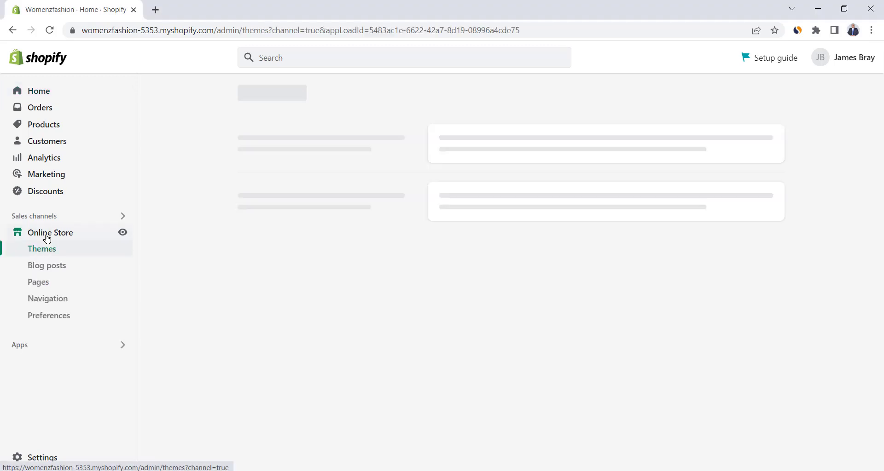
pyautogui.click(44, 284)
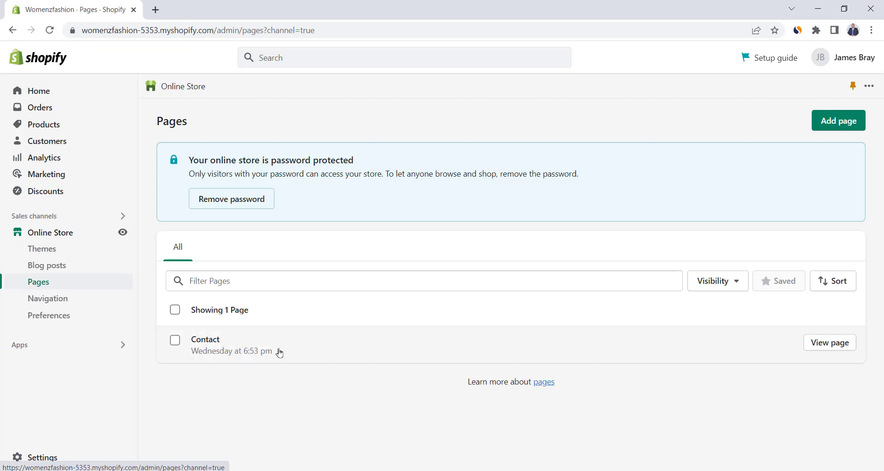
pyautogui.click(829, 343)
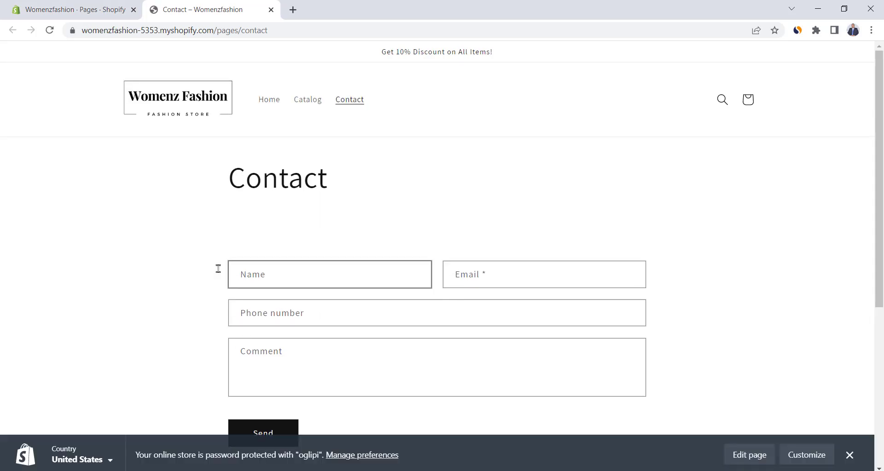
pyautogui.scroll(-1, 377, 255)
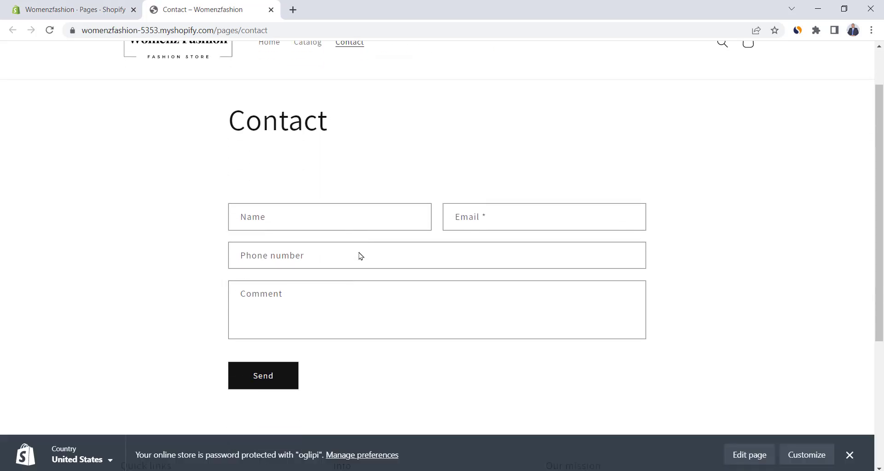
pyautogui.scroll(1, 304, 293)
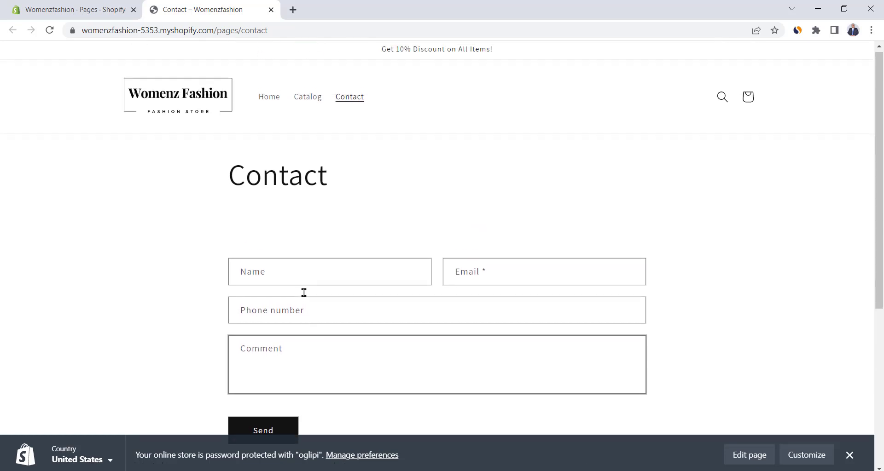
pyautogui.click(271, 10)
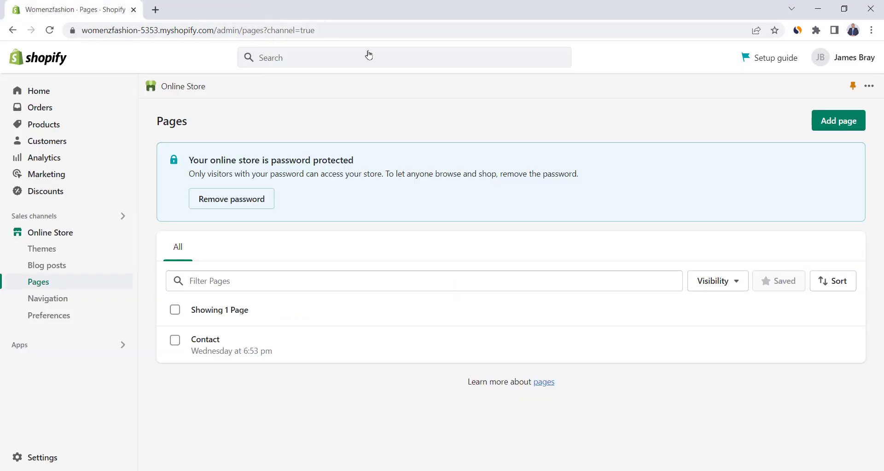
# Create and save an "About us" page with the text beginning "Hello and welcome to Womenz Fashion", and return to the pages list
pyautogui.click(840, 122)
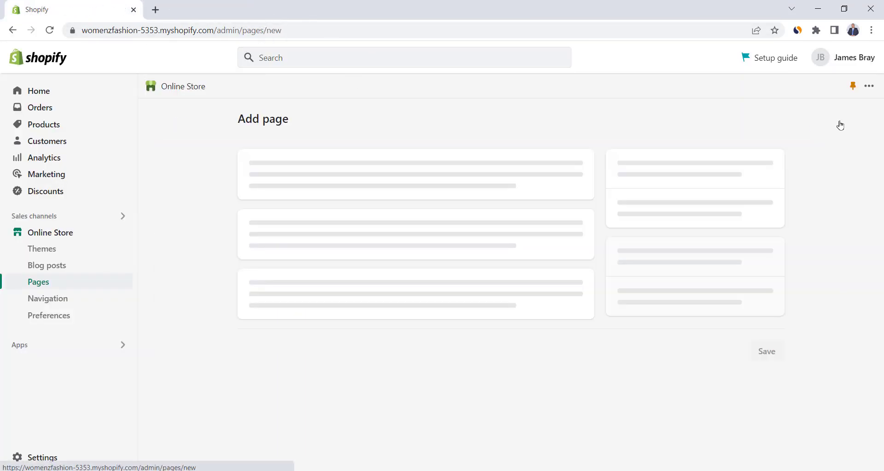
pyautogui.write('About us')
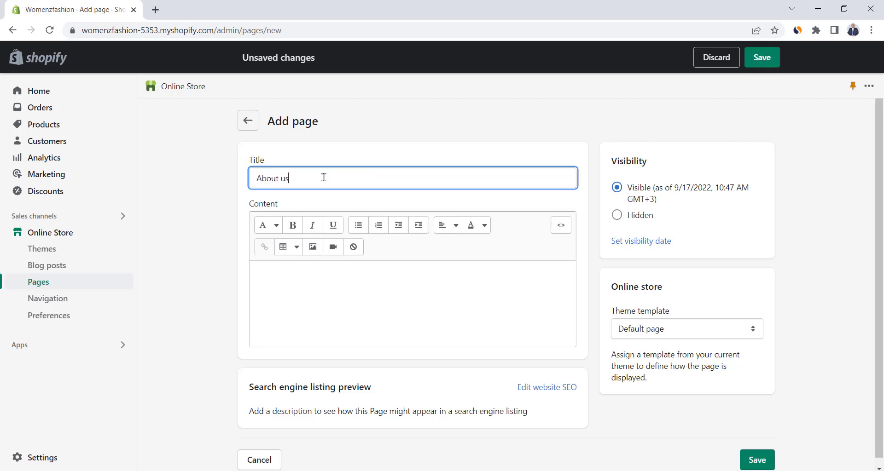
pyautogui.click(333, 280)
pyautogui.write('Hello and welcome to Womenz Fashion the place to find the best Women Clothes for every taste and occasion. We thoroughly check the quality of our goods, working only with reliable suppliers so that you only receive the best quality product.  We at Womenz Fashion believe in high quality and exceptional customer service. But most importantly, we believe shopping is a right, not a luxury, so we strive to deliver the best products at the most affordable prices, and ship them to you regardless of where you are located.')
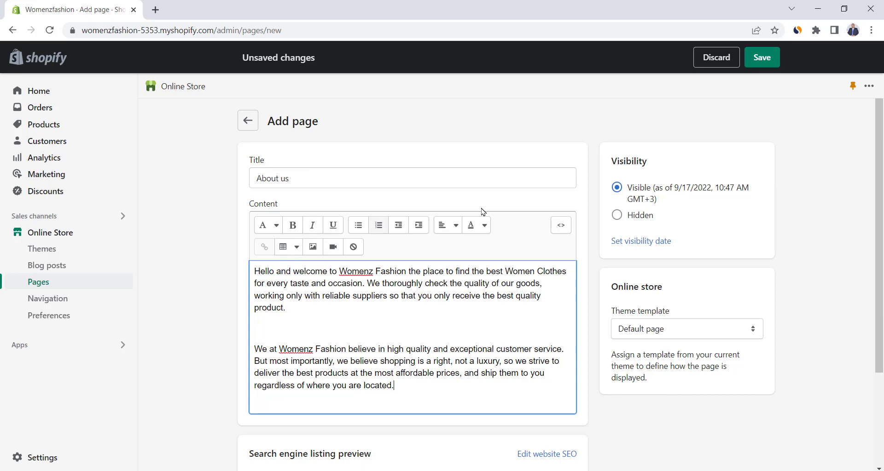
pyautogui.click(768, 64)
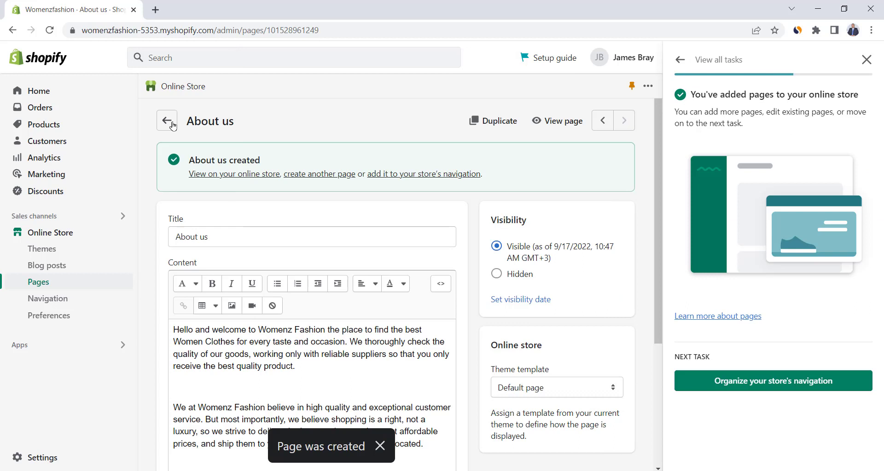
pyautogui.click(173, 125)
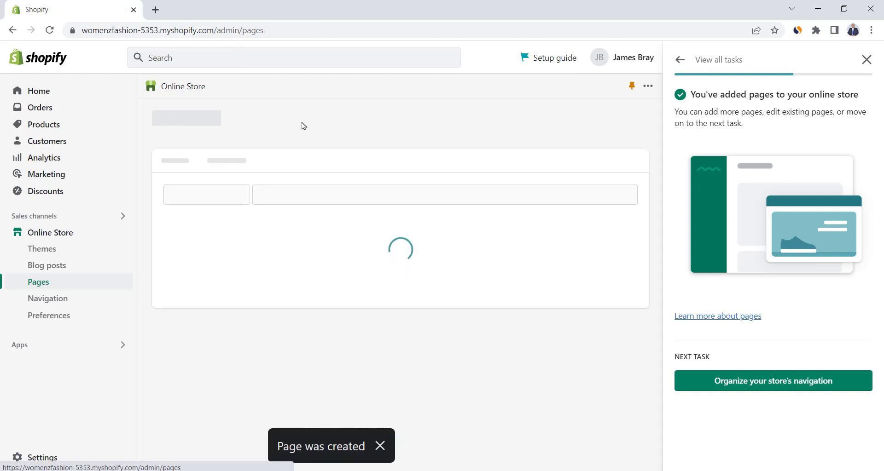
pyautogui.click(866, 60)
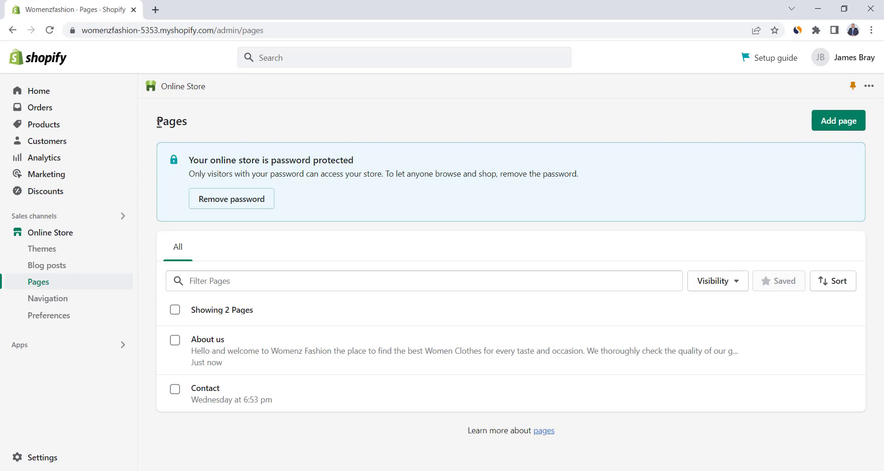
# Open the store's Policies settings and fill in the refund policy from the template, selecting text in its 30-day return sentence
pyautogui.click(57, 461)
pyautogui.scroll(-8, 152, 373)
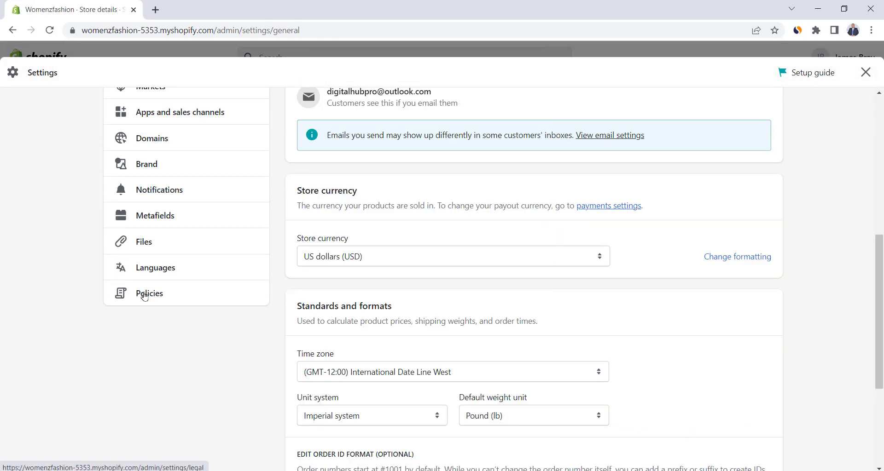
pyautogui.click(144, 295)
pyautogui.scroll(-2, 442, 239)
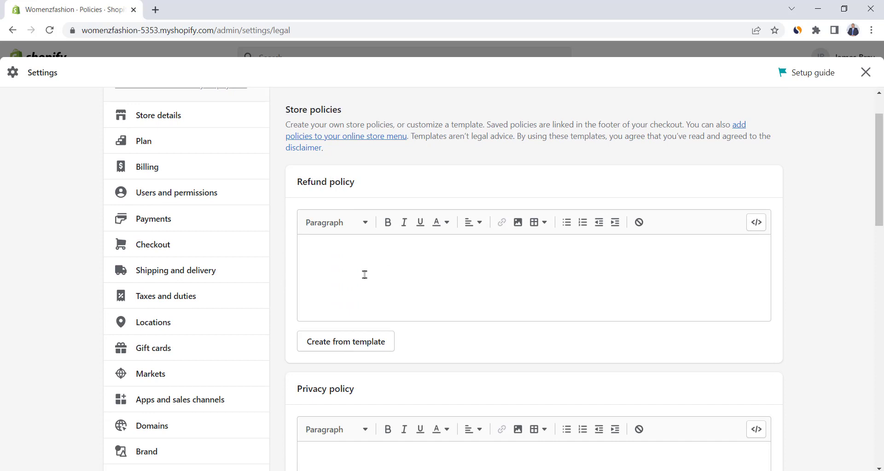
pyautogui.click(360, 352)
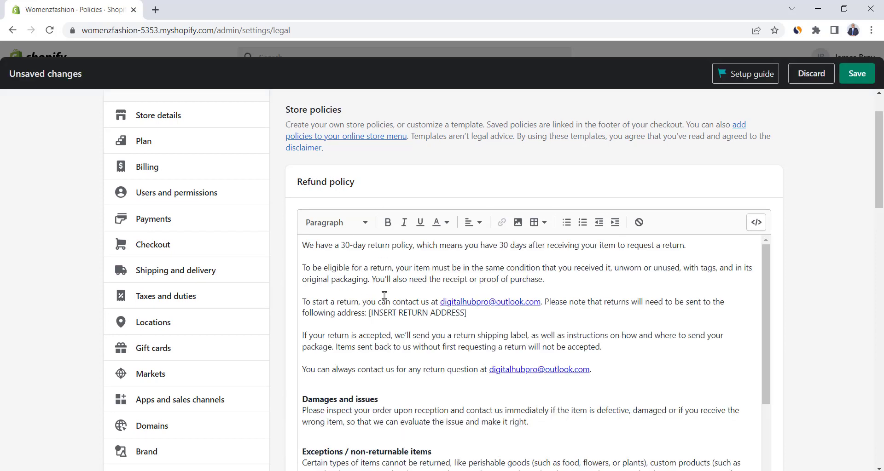
pyautogui.moveTo(686, 245); pyautogui.dragTo(518, 245)
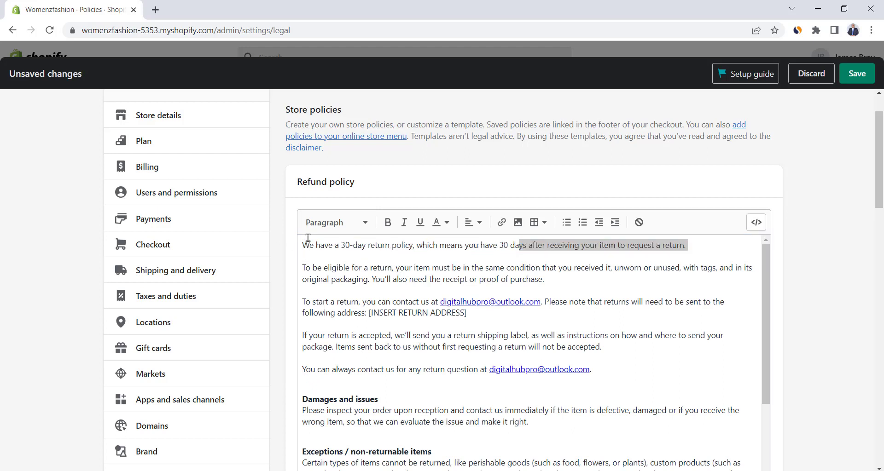
# Fill in the privacy policy and the terms of service from their templates
pyautogui.click(354, 251)
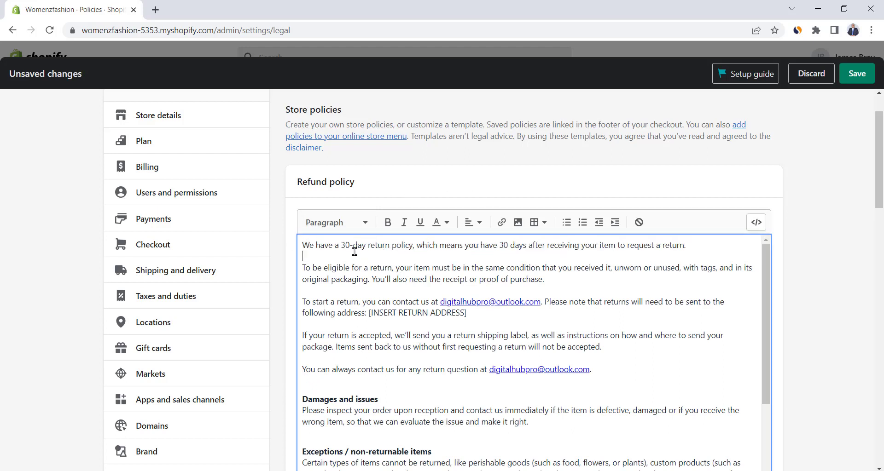
pyautogui.scroll(-7, 285, 272)
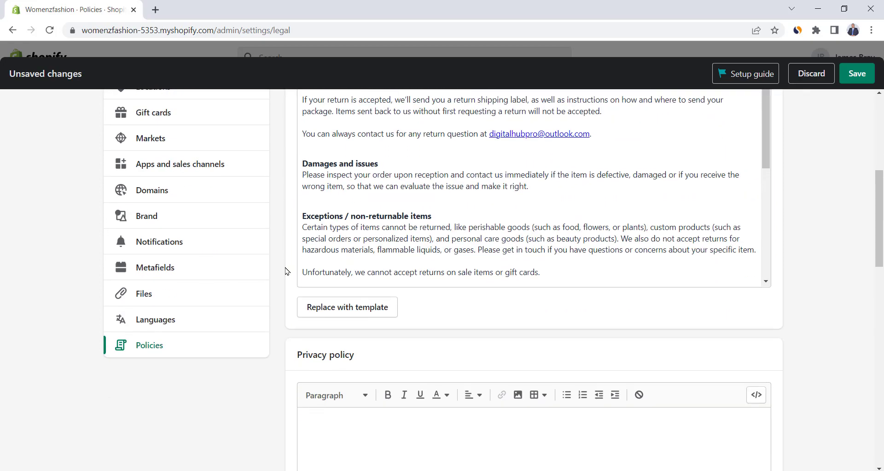
pyautogui.scroll(-1, 285, 271)
pyautogui.click(352, 353)
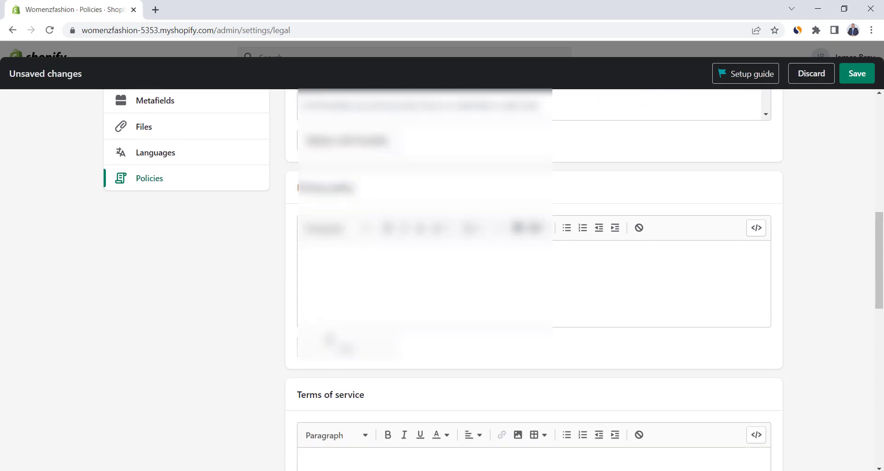
pyautogui.scroll(-6, 278, 302)
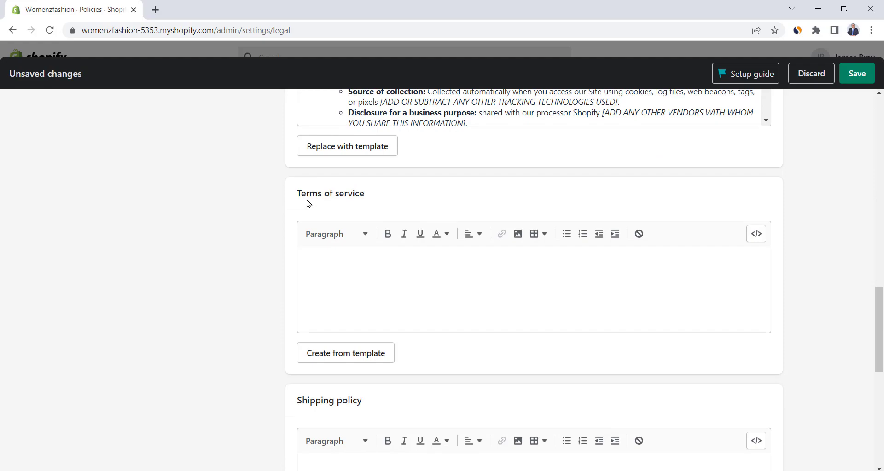
pyautogui.click(323, 359)
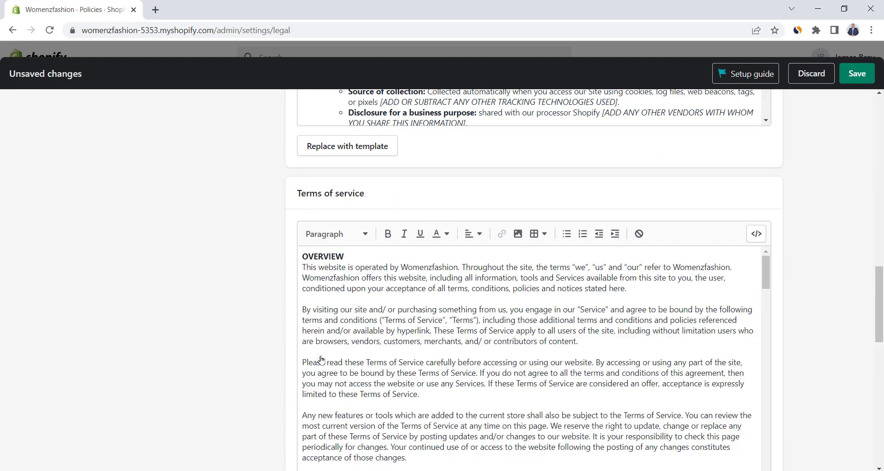
# Review the shipping policy and contact information sections, save the store policies and close the settings
pyautogui.scroll(-6, 266, 336)
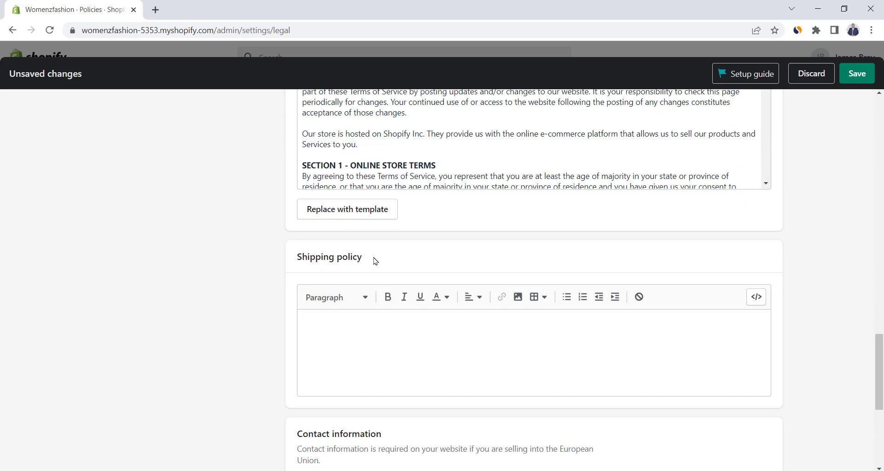
pyautogui.moveTo(375, 261); pyautogui.dragTo(256, 264)
pyautogui.click(272, 259)
pyautogui.scroll(-6, 245, 256)
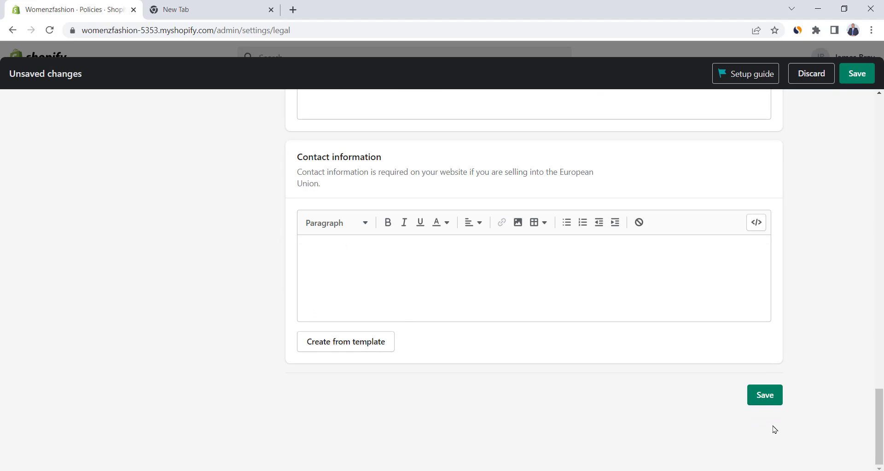
pyautogui.click(765, 396)
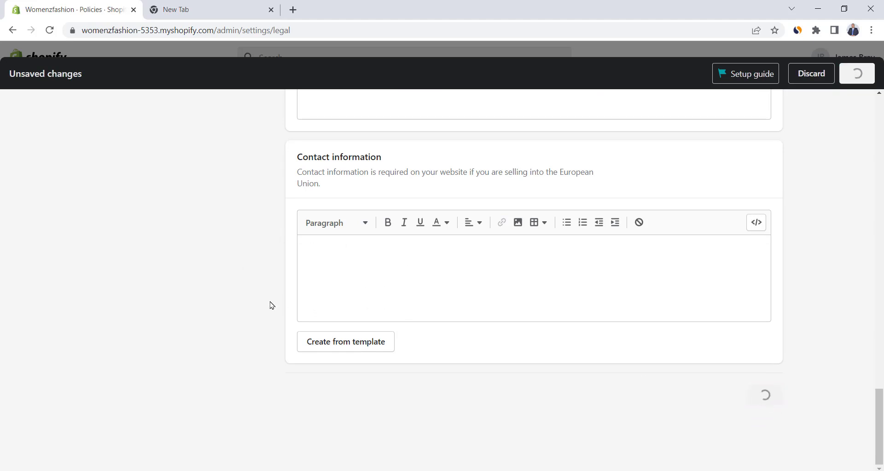
pyautogui.click(870, 73)
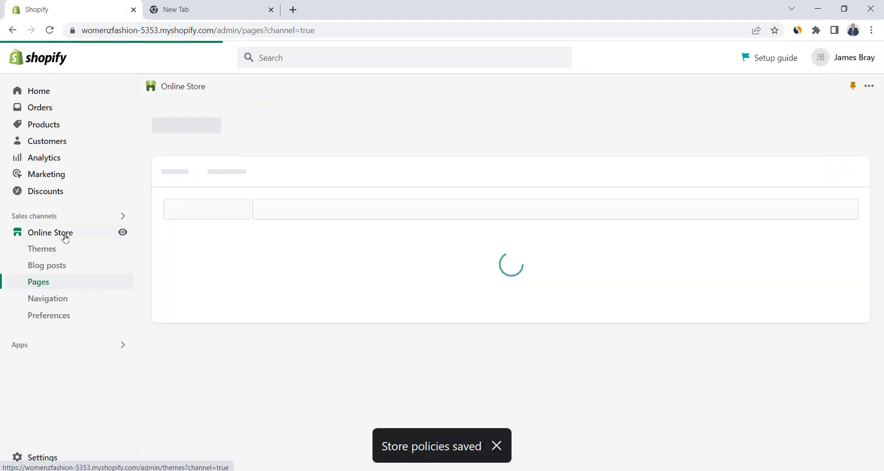
# Open the online store's Main menu in Navigation and delete its Home, Catalog and Contact items
pyautogui.click(52, 299)
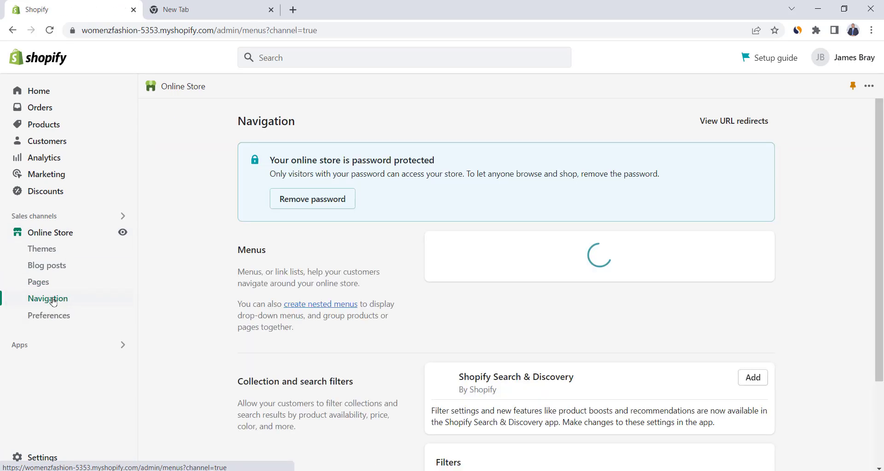
pyautogui.scroll(-1, 488, 260)
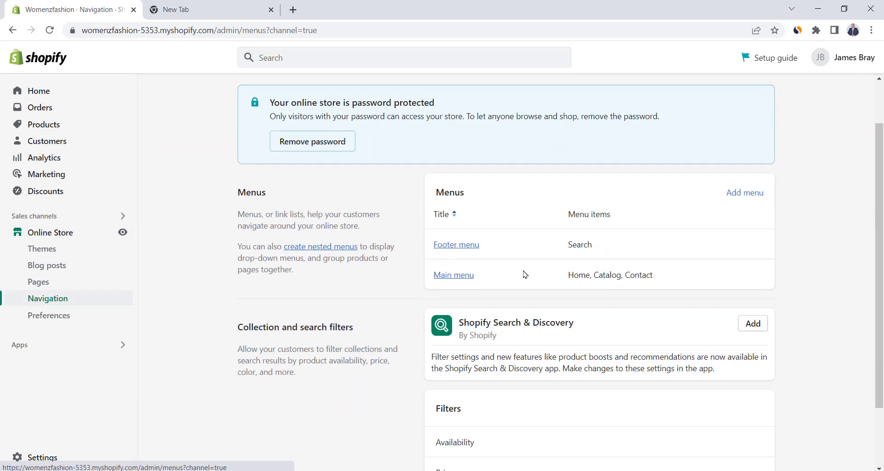
pyautogui.click(453, 276)
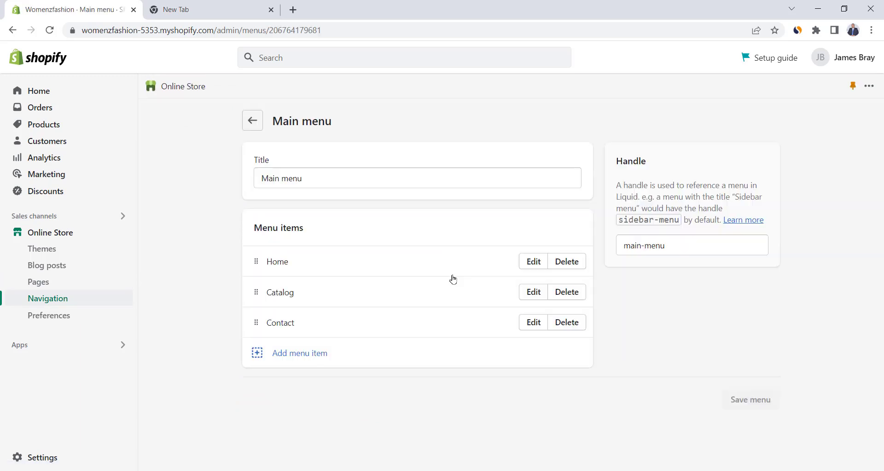
pyautogui.click(574, 266)
pyautogui.press('Return')
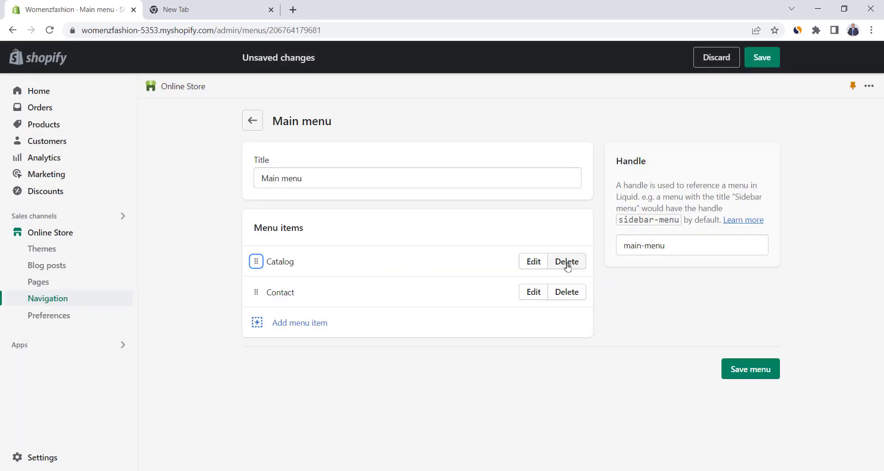
pyautogui.click(568, 264)
pyautogui.press('Return')
pyautogui.click(569, 267)
pyautogui.press('Return')
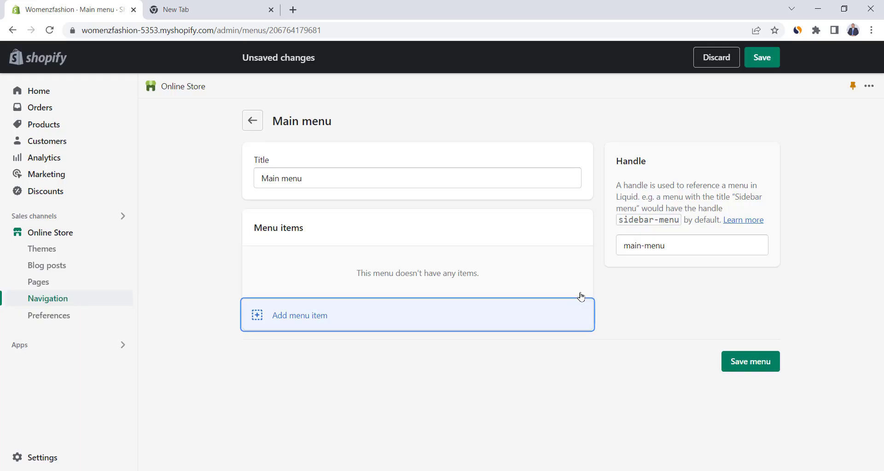
# Add a menu item to the Main menu that links to the Dresses collection
pyautogui.click(289, 318)
pyautogui.click(713, 182)
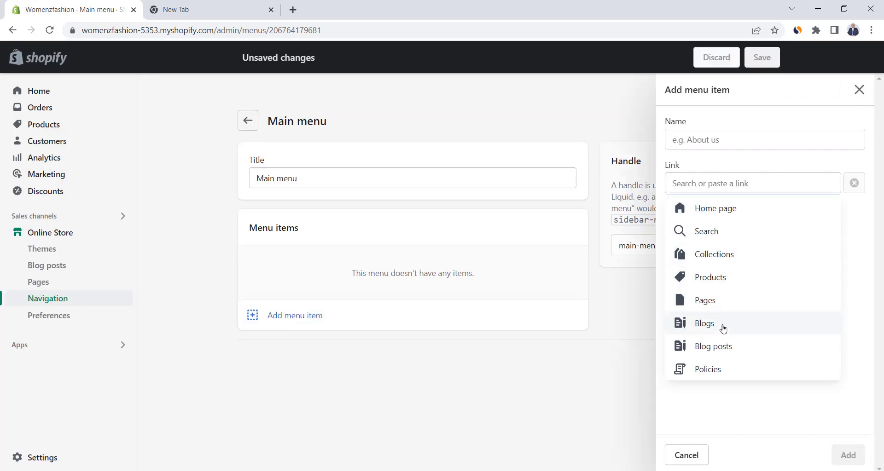
pyautogui.click(721, 256)
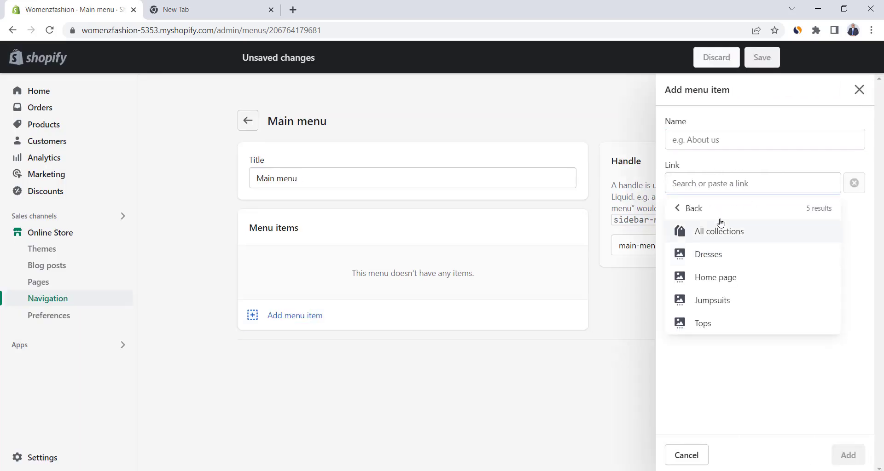
pyautogui.click(715, 253)
pyautogui.click(849, 456)
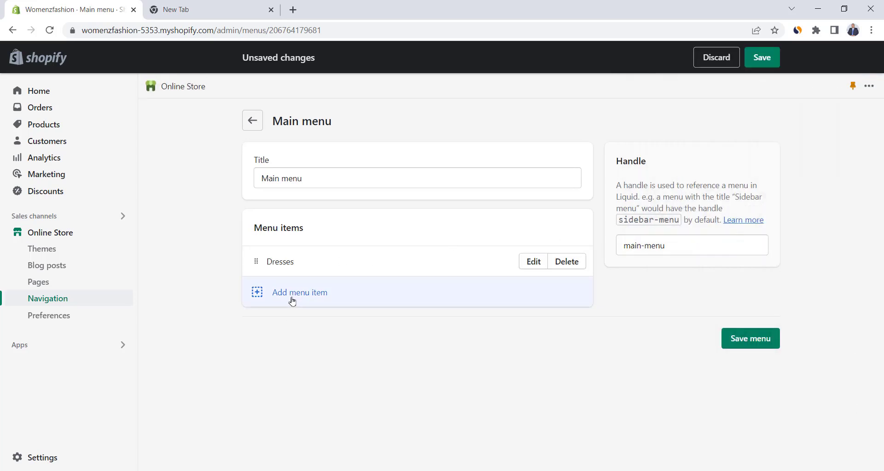
# Add a menu item to the Main menu that links to the Jumpsuits collection
pyautogui.click(292, 301)
pyautogui.click(745, 182)
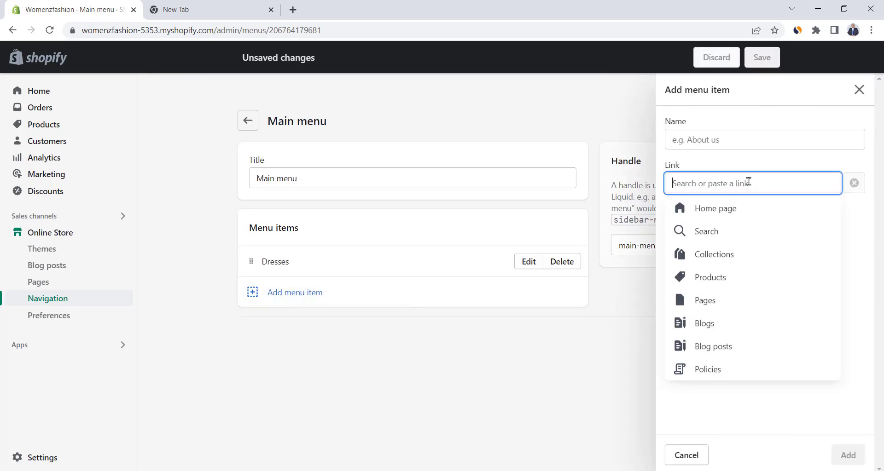
pyautogui.click(726, 261)
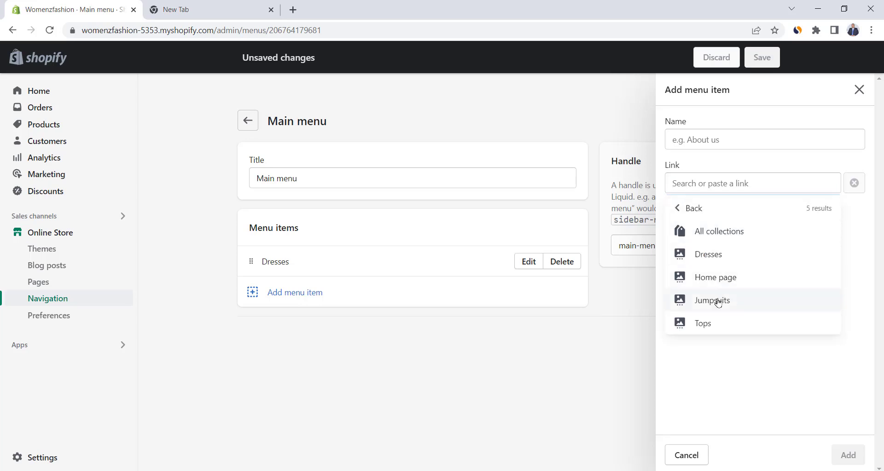
pyautogui.click(717, 302)
pyautogui.click(860, 459)
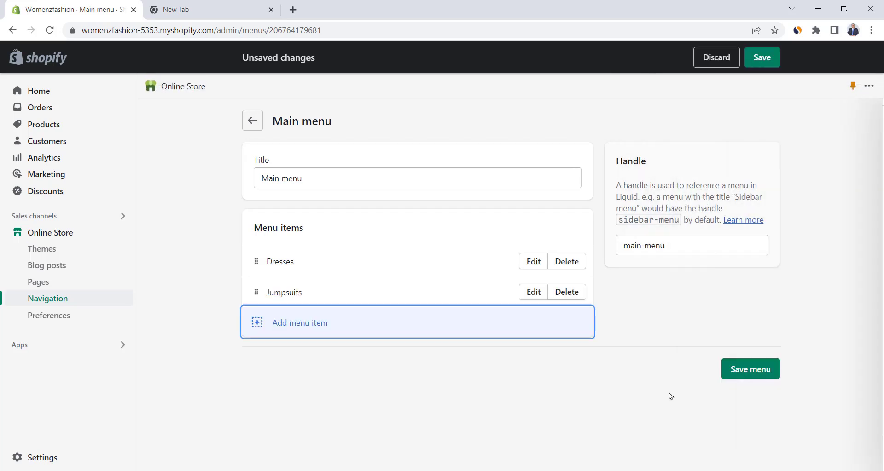
# Add a Main menu item linking to the Tops collection, then save the menu and dismiss the setup guide
pyautogui.click(294, 324)
pyautogui.click(713, 185)
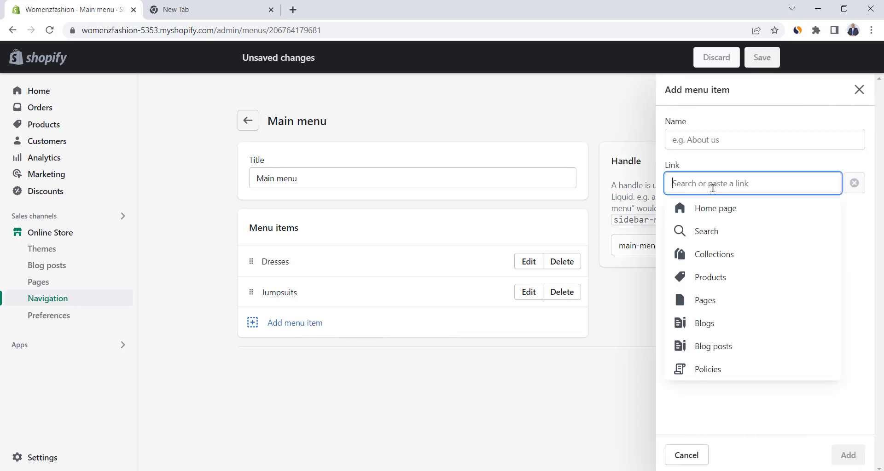
pyautogui.click(719, 260)
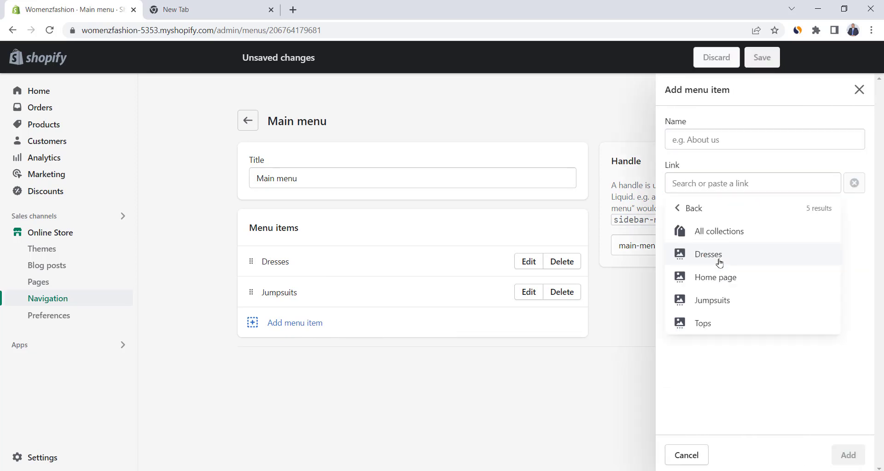
pyautogui.click(710, 322)
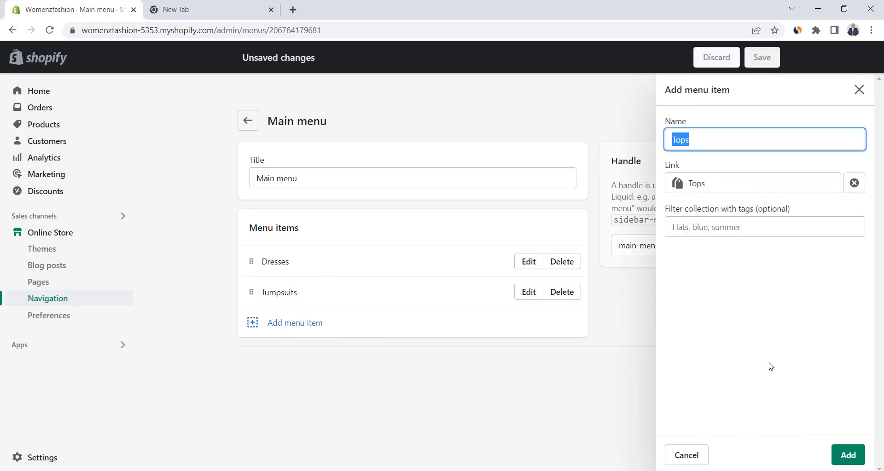
pyautogui.click(848, 455)
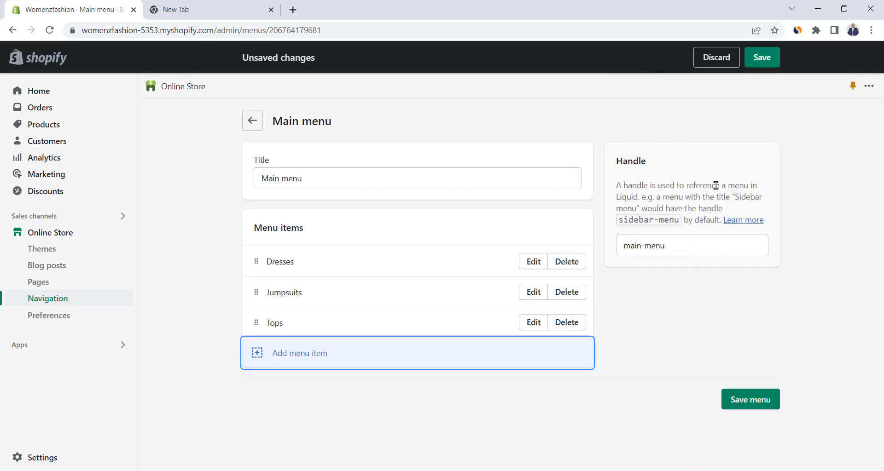
pyautogui.click(760, 58)
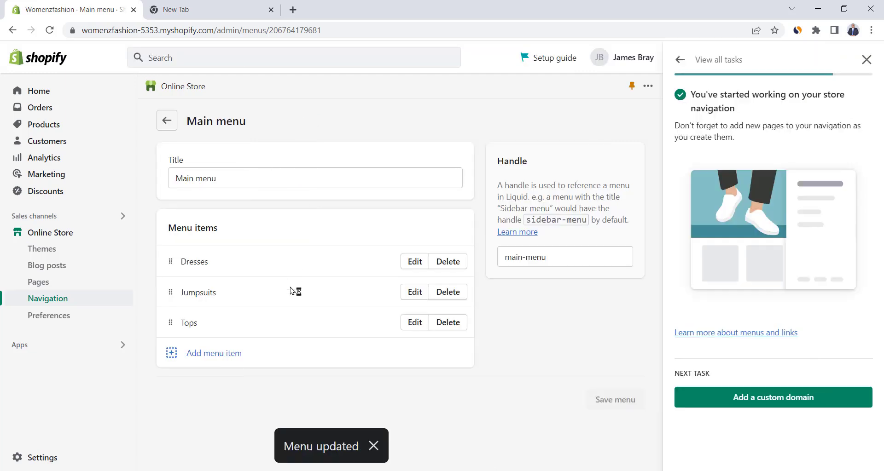
pyautogui.click(863, 59)
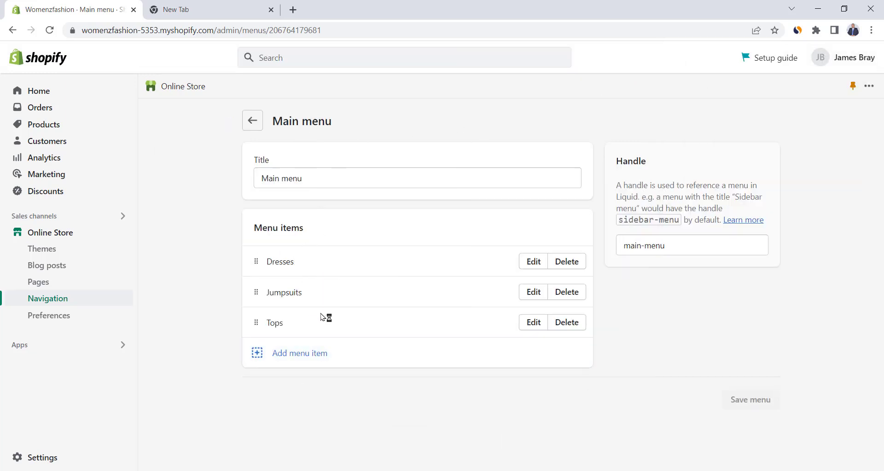
# Return to the navigation menus, open the Footer menu and delete its Search item
pyautogui.click(254, 125)
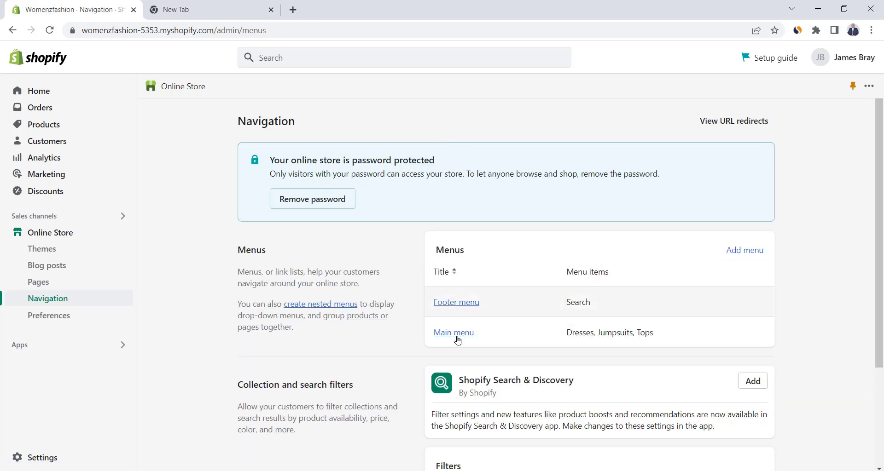
pyautogui.click(466, 305)
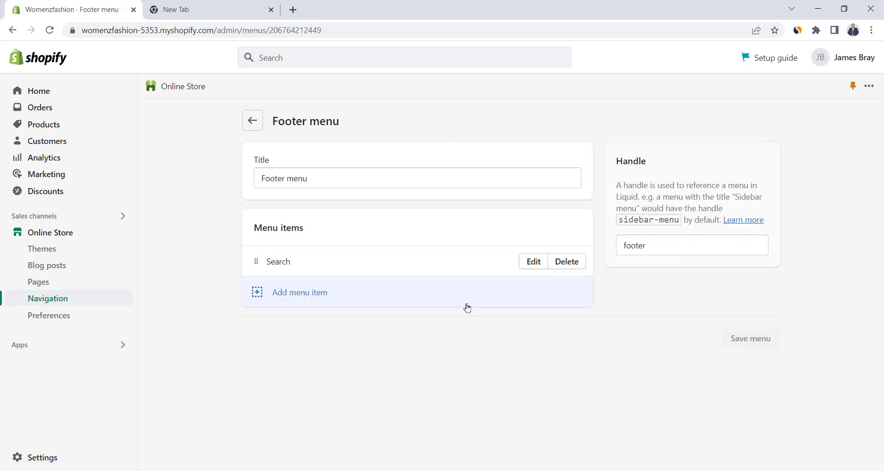
pyautogui.click(573, 257)
pyautogui.click(586, 297)
# Add a menu item to the Footer menu that links to the About us page
pyautogui.click(283, 327)
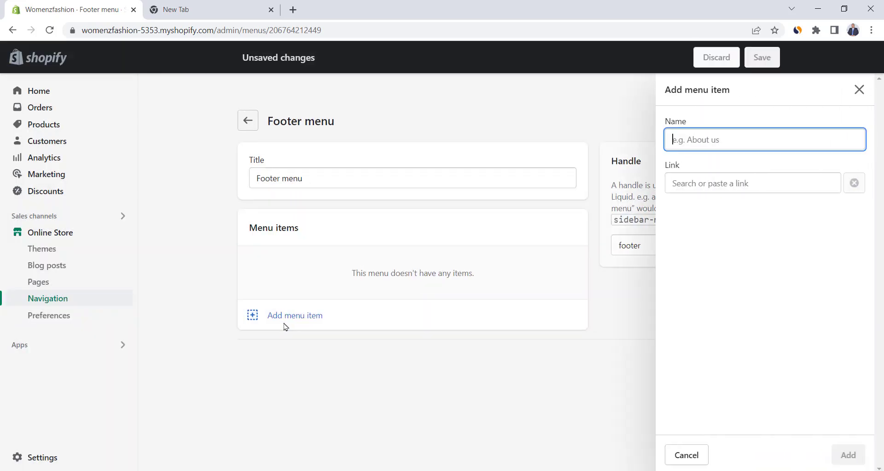
pyautogui.click(704, 184)
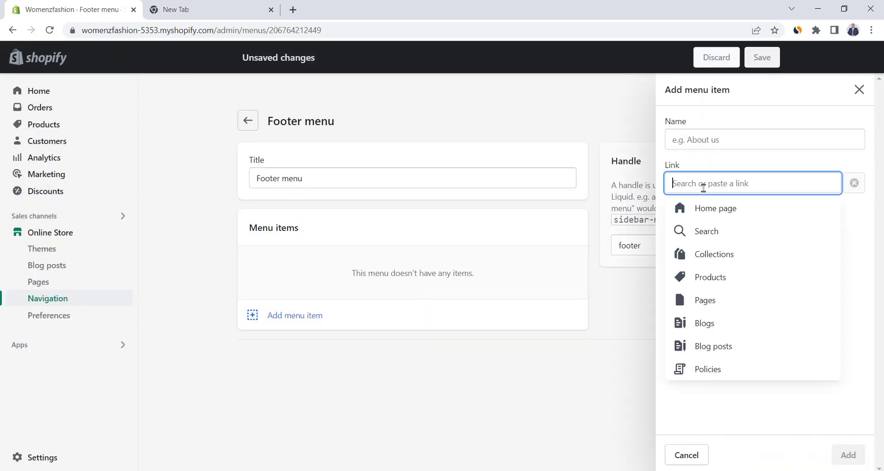
pyautogui.click(717, 304)
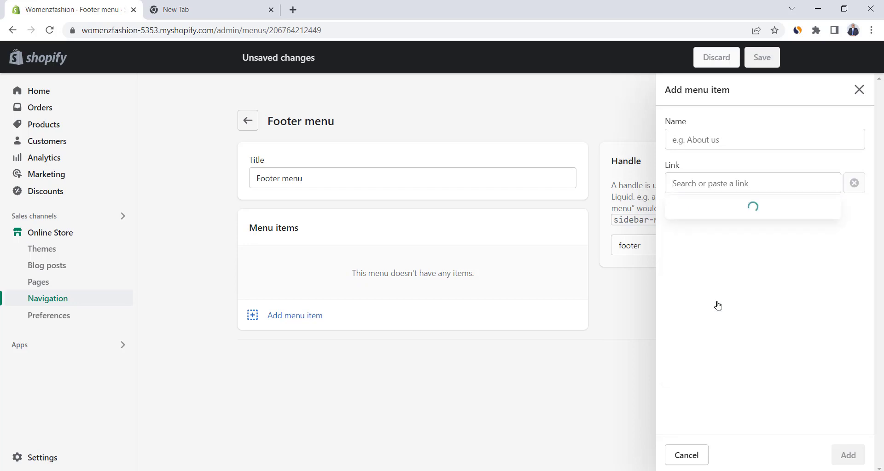
pyautogui.click(709, 234)
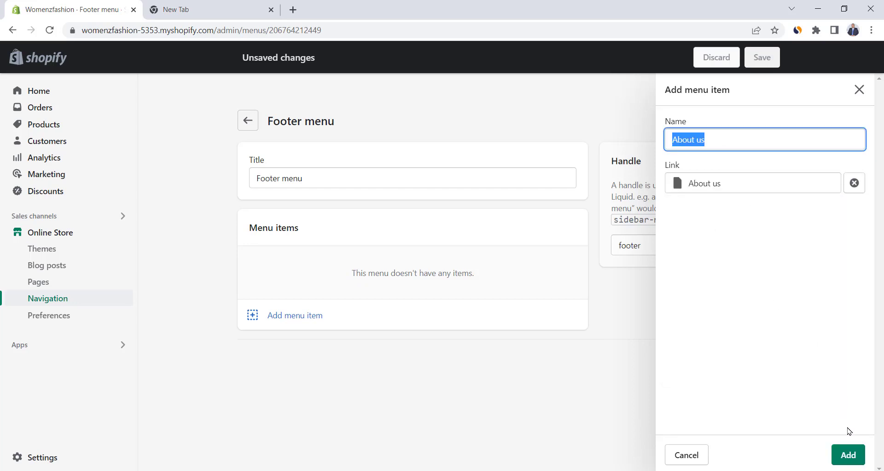
pyautogui.click(848, 455)
# Add a menu item to the Footer menu that links to the Contact page
pyautogui.click(309, 301)
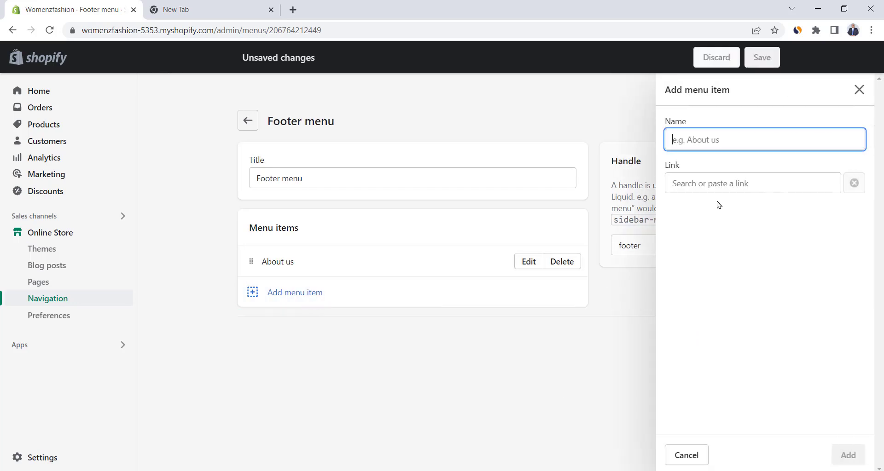
pyautogui.click(716, 184)
pyautogui.click(720, 304)
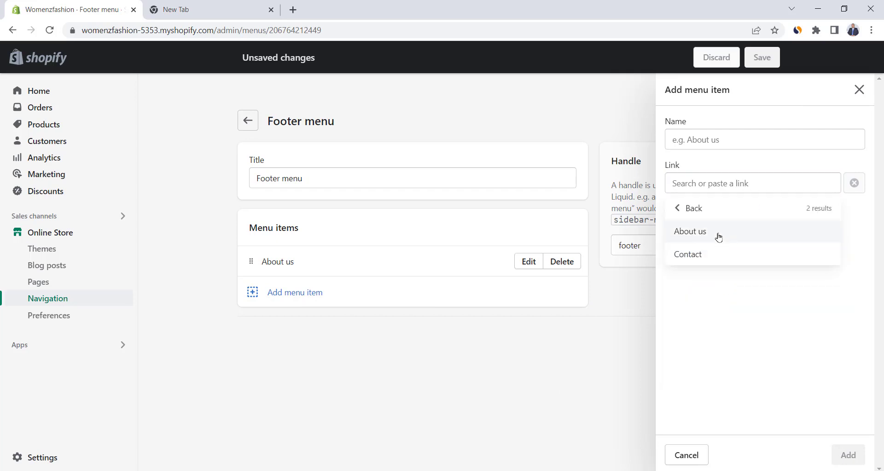
pyautogui.click(714, 256)
pyautogui.click(848, 455)
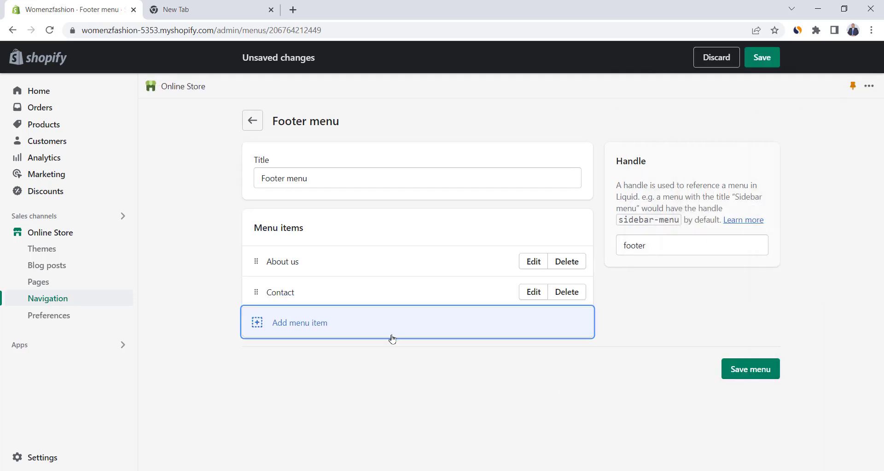
# Add a menu item to the Footer menu that links to the Privacy Policy
pyautogui.click(310, 327)
pyautogui.click(730, 181)
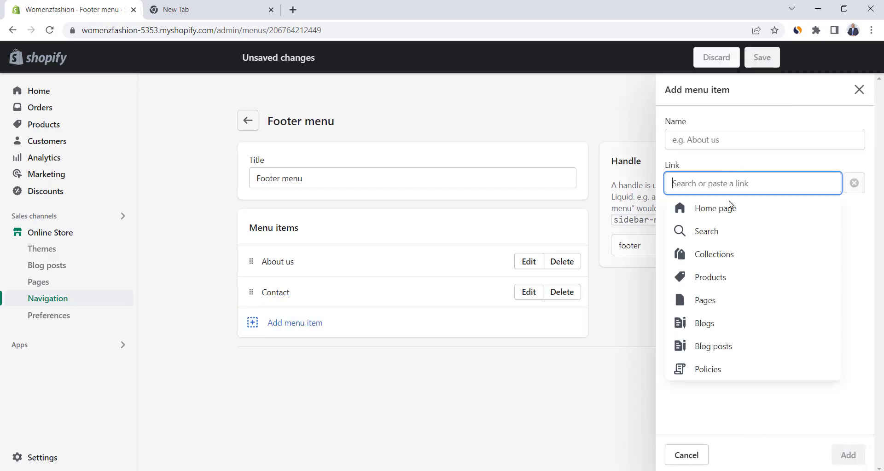
pyautogui.click(705, 374)
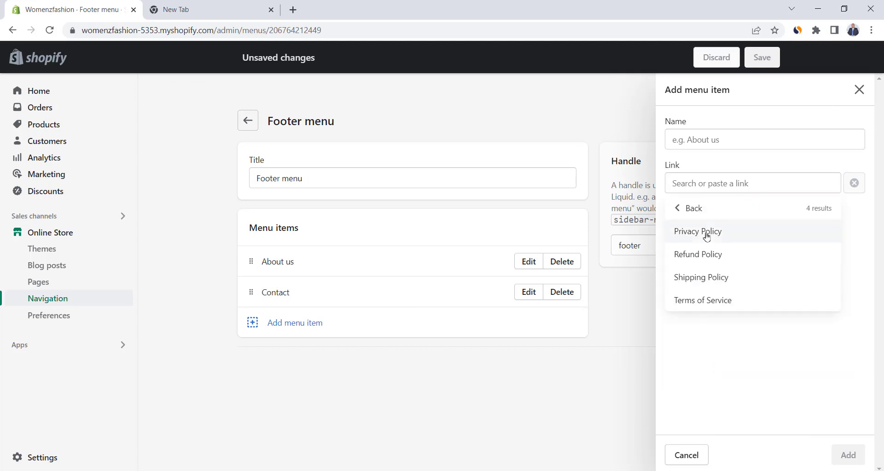
pyautogui.click(706, 236)
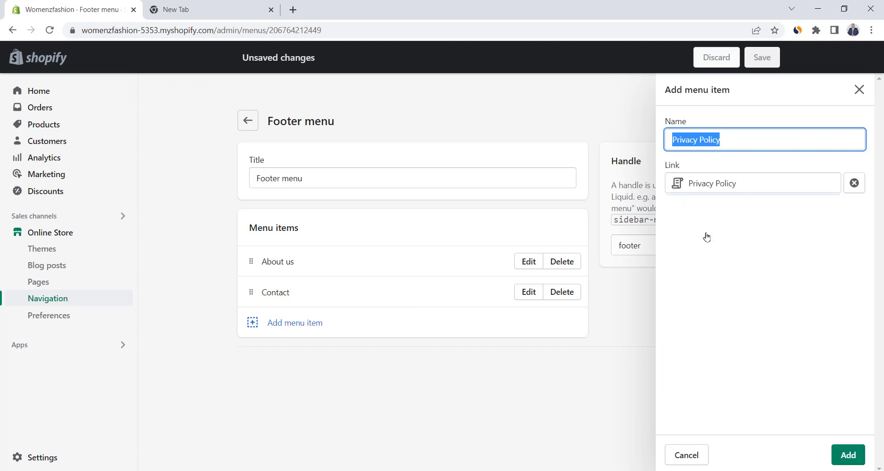
pyautogui.click(847, 455)
# Add Footer menu items linking to the Refund Policy, Shipping Policy and Terms of Service, and save the menu
pyautogui.click(371, 360)
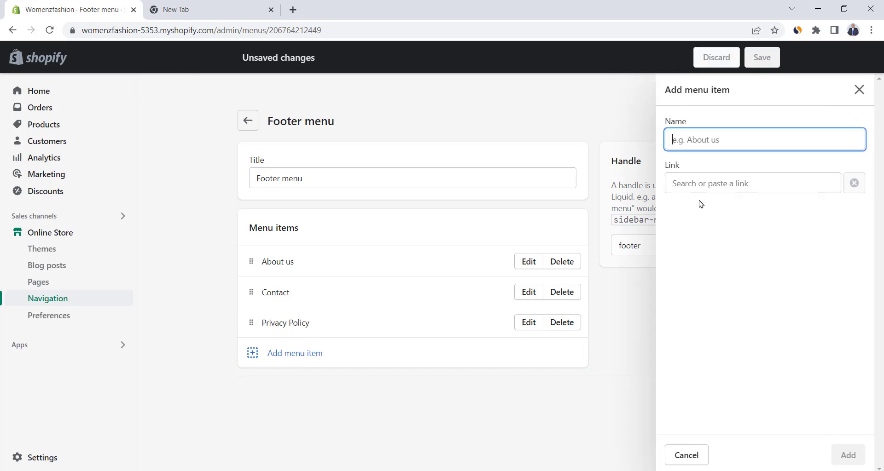
pyautogui.click(712, 186)
pyautogui.click(713, 364)
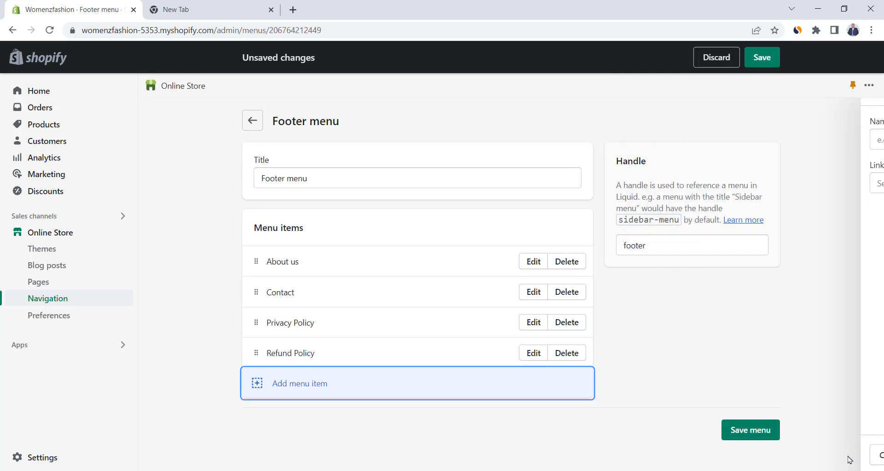
pyautogui.click(707, 369)
pyautogui.click(847, 455)
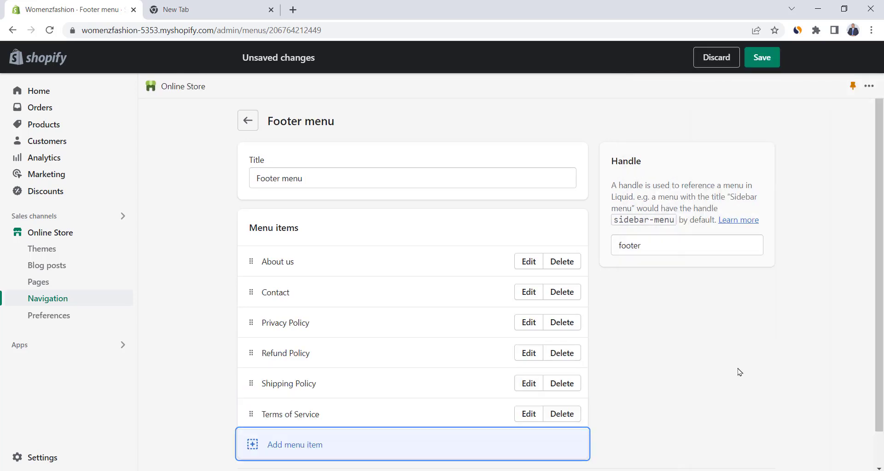
pyautogui.click(757, 58)
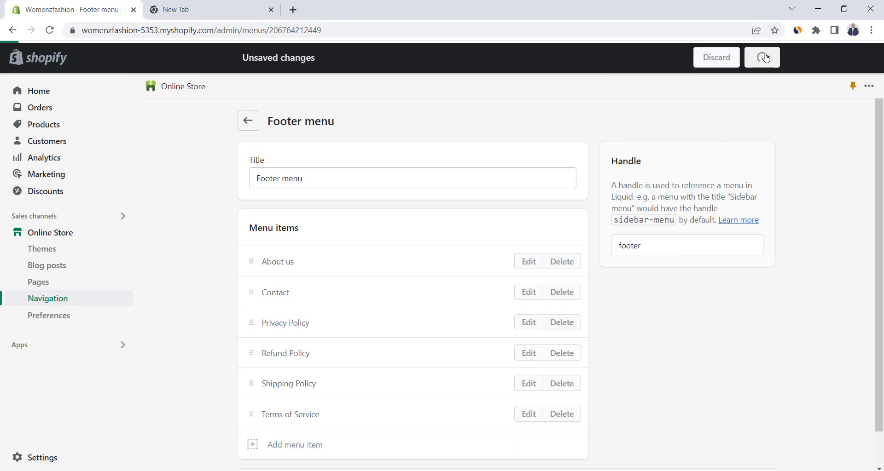
# Return to the navigation menus and view the live online store to check its header and footer menus
pyautogui.click(247, 120)
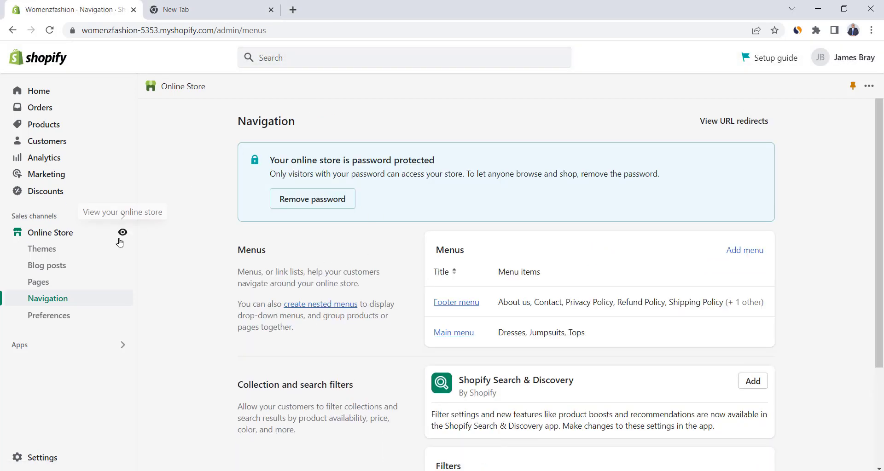
pyautogui.click(122, 233)
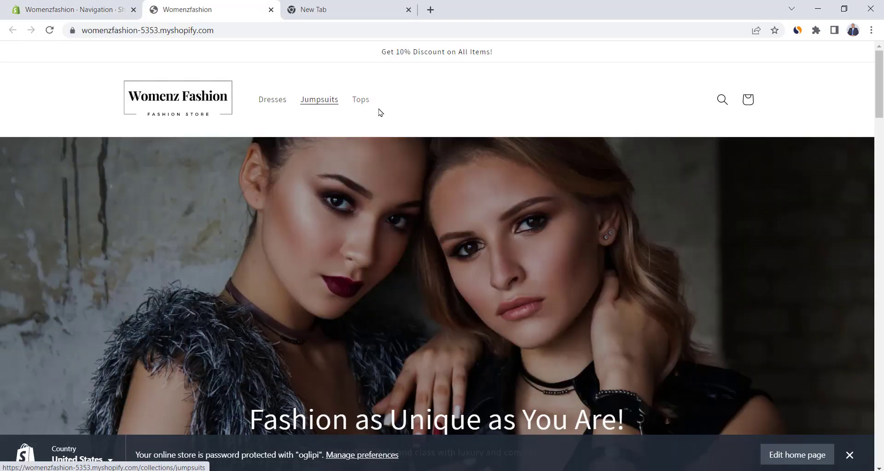
pyautogui.moveTo(879, 110); pyautogui.dragTo(881, 469)
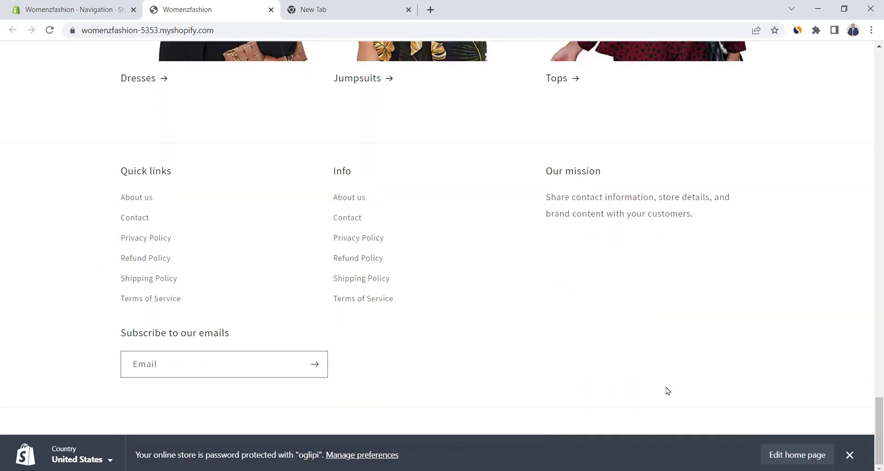
# Return to the store admin, open the Dawn theme for customizing and turn off the email signup in the Footer section
pyautogui.click(84, 4)
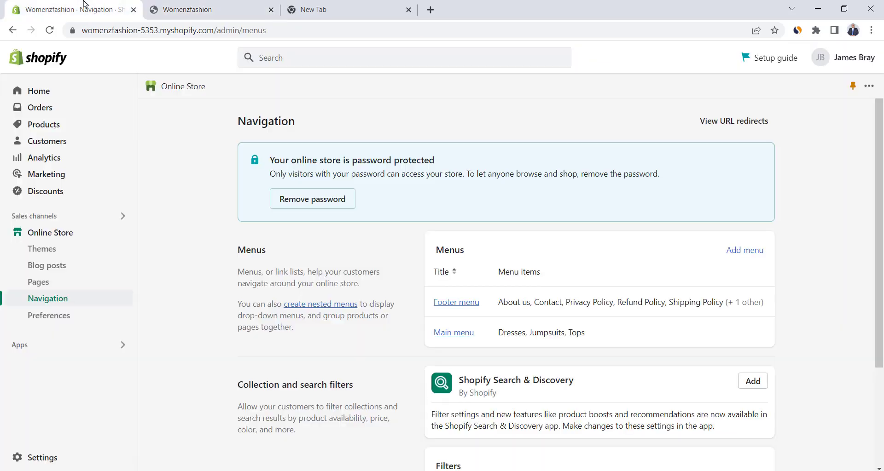
pyautogui.click(53, 244)
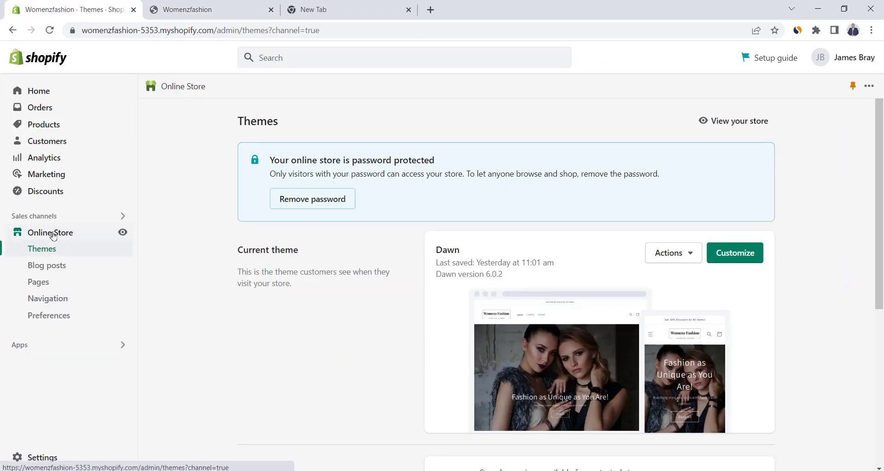
pyautogui.click(738, 259)
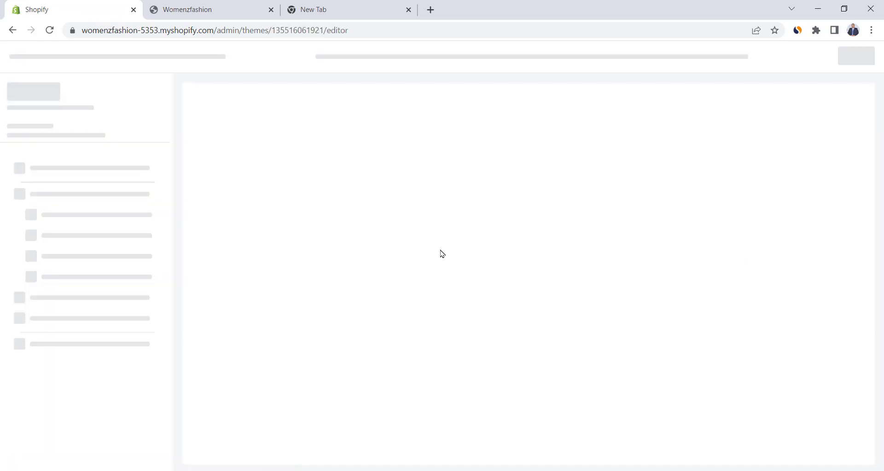
pyautogui.scroll(-5, 173, 246)
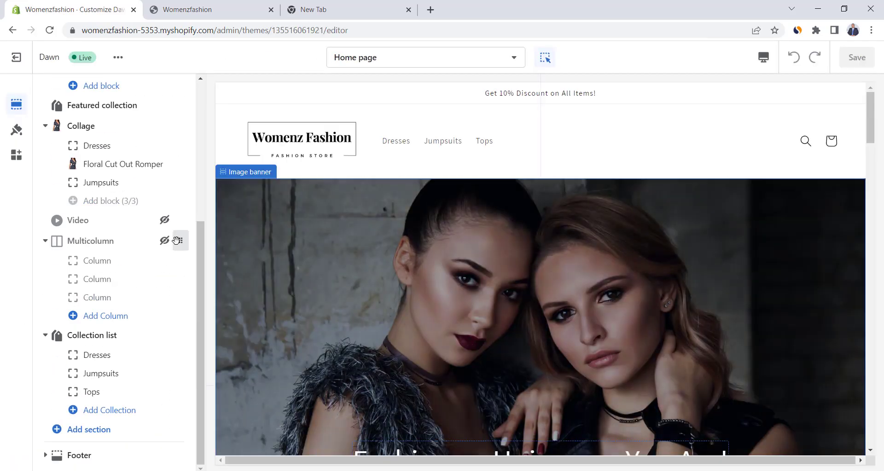
pyautogui.click(57, 456)
pyautogui.scroll(-2, 297, 287)
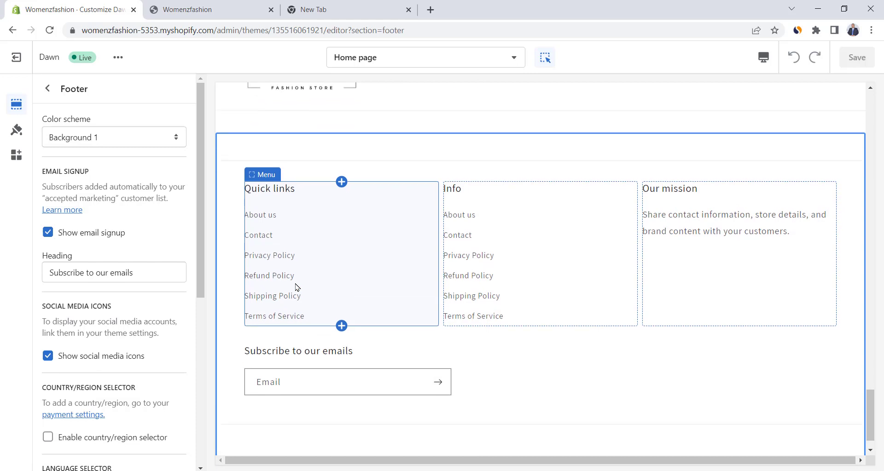
pyautogui.click(46, 234)
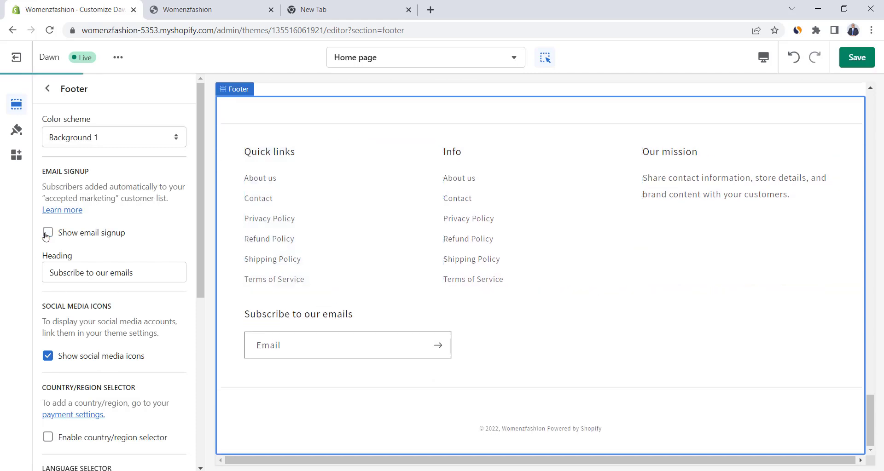
pyautogui.click(47, 89)
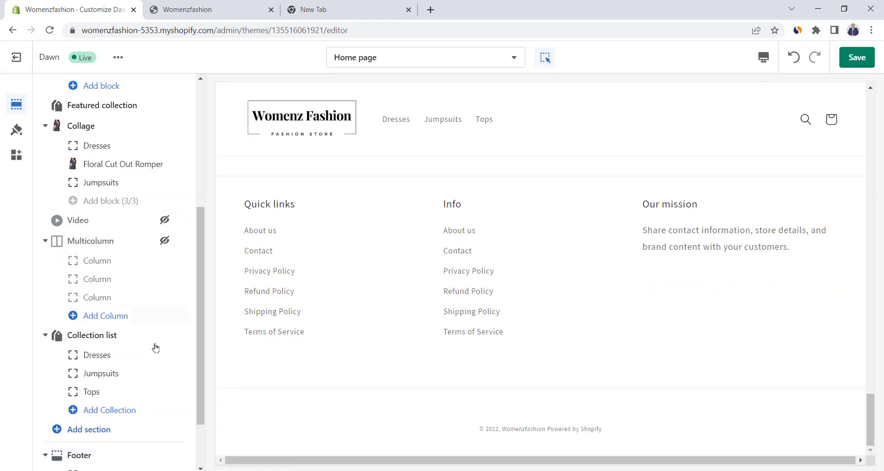
# Hide the Info and Our mission blocks of the Footer section
pyautogui.scroll(-2, 166, 396)
pyautogui.click(164, 419)
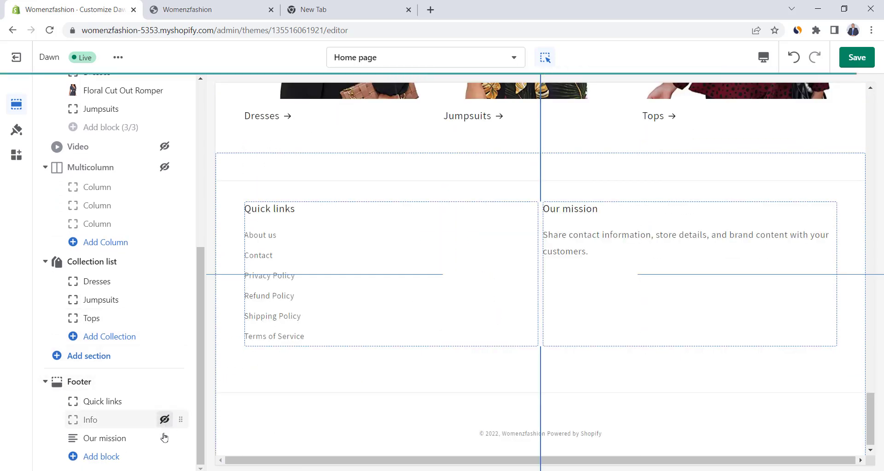
pyautogui.click(165, 438)
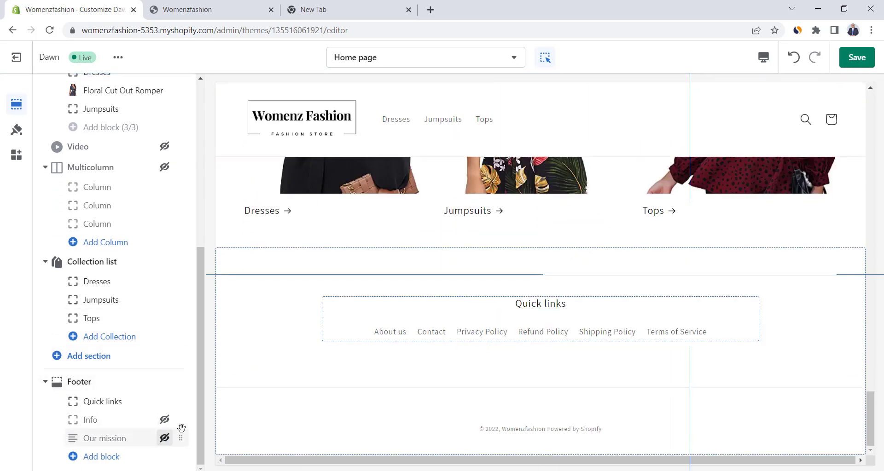
# Change the heading of the footer's Quick links menu block to "Customer Care"
pyautogui.click(103, 401)
pyautogui.tripleClick(105, 135)
pyautogui.write('Customer Care')
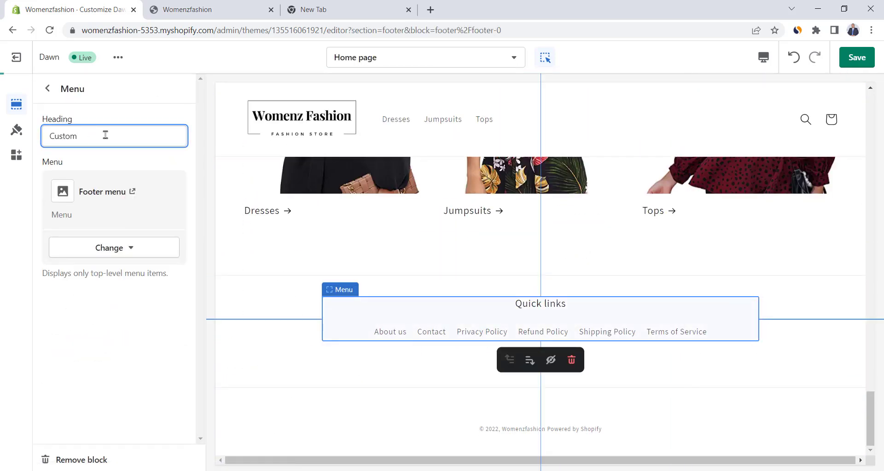
pyautogui.click(47, 88)
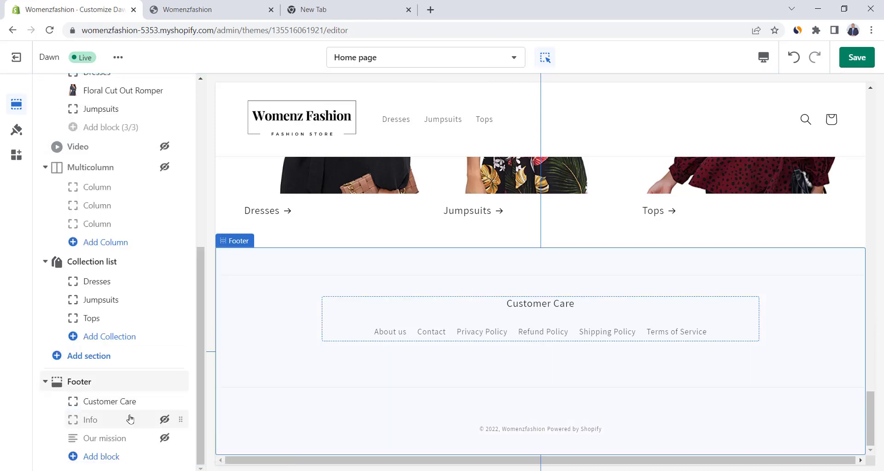
pyautogui.click(104, 384)
pyautogui.scroll(-7, 104, 387)
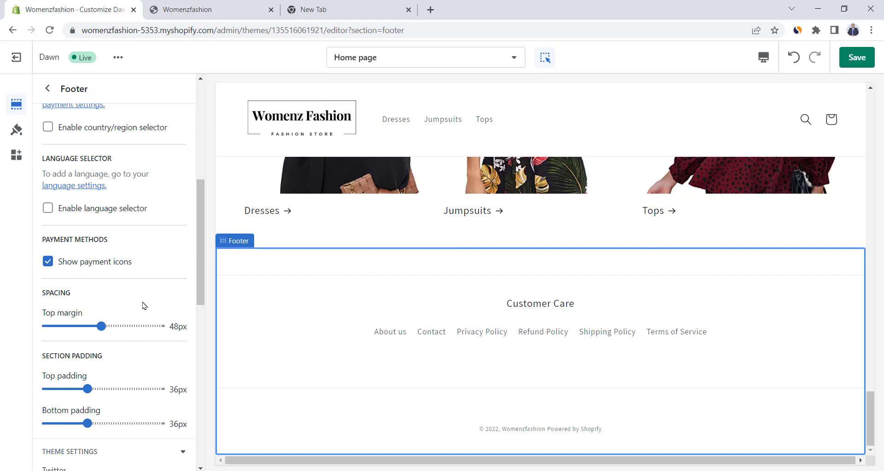
pyautogui.scroll(-8, 145, 284)
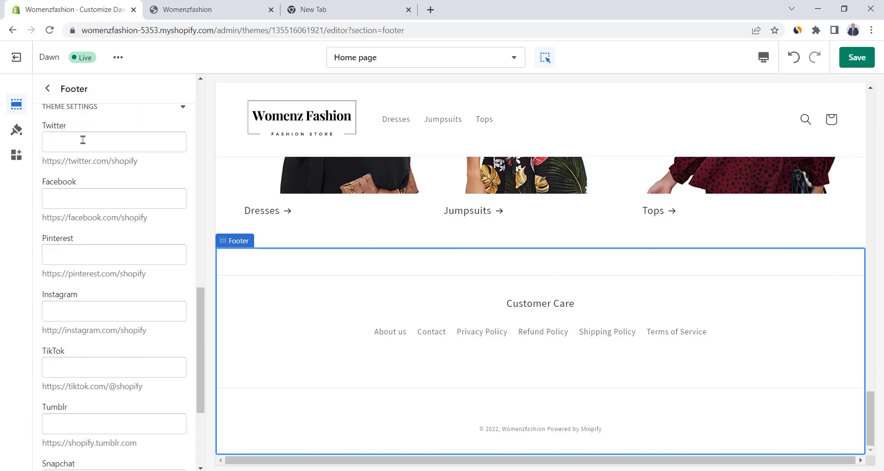
pyautogui.click(87, 193)
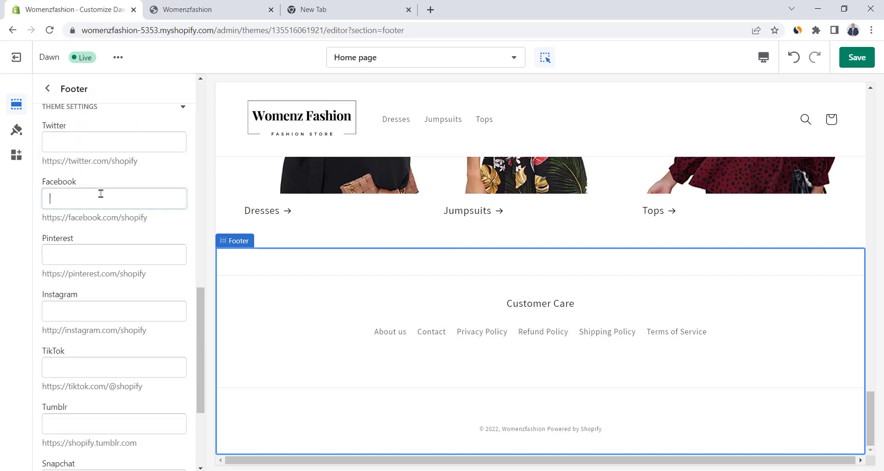
pyautogui.write('https://facebook.com/shopify')
pyautogui.click(166, 311)
pyautogui.write('http://instagram.com/shopify')
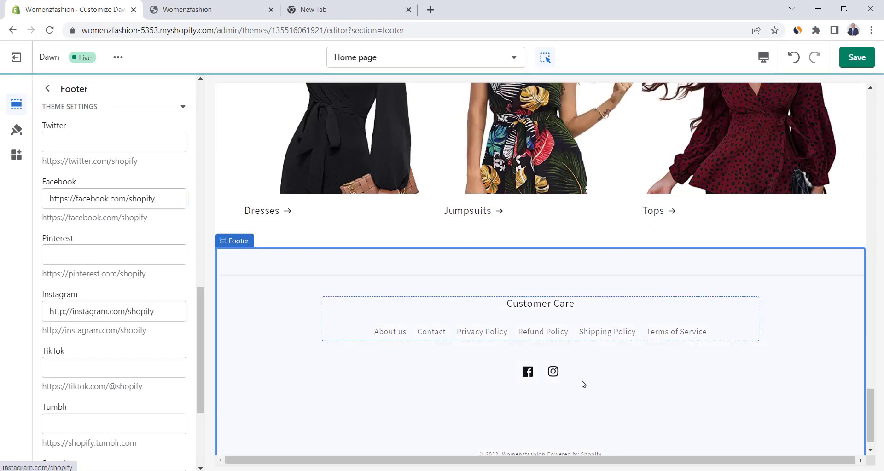
pyautogui.scroll(-3, 111, 210)
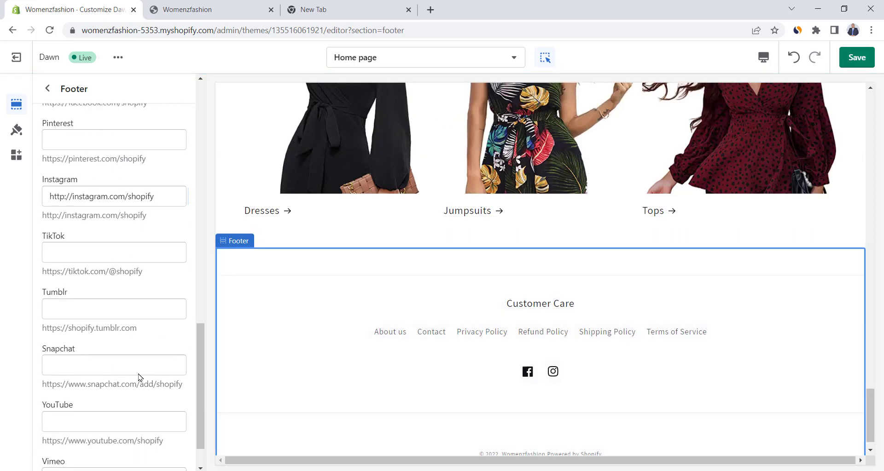
pyautogui.click(856, 65)
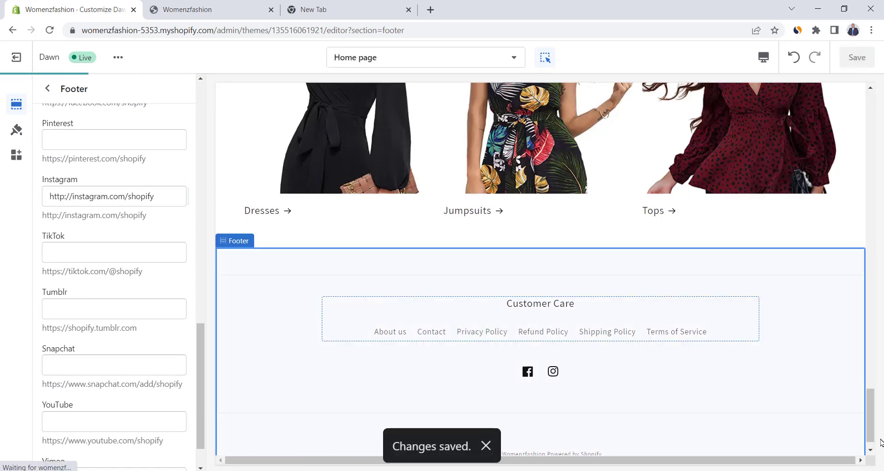
pyautogui.moveTo(869, 414); pyautogui.dragTo(875, 339)
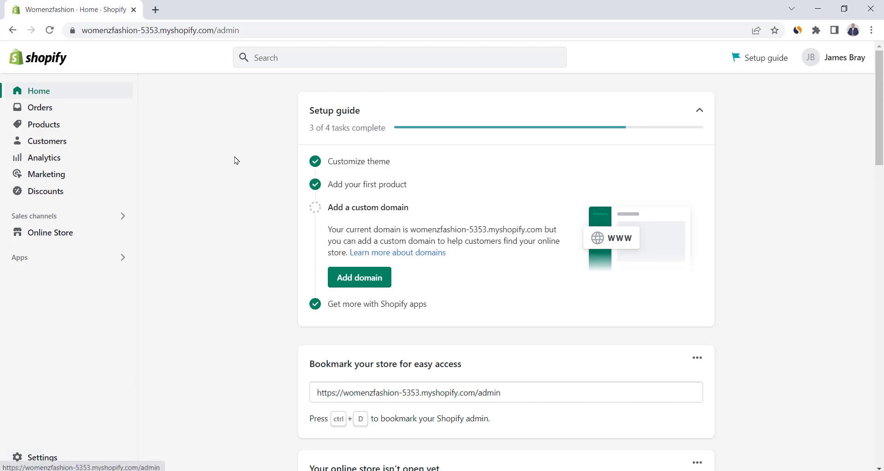
# Open the store's Shipping and delivery settings and manage the General shipping rates profile
pyautogui.click(53, 458)
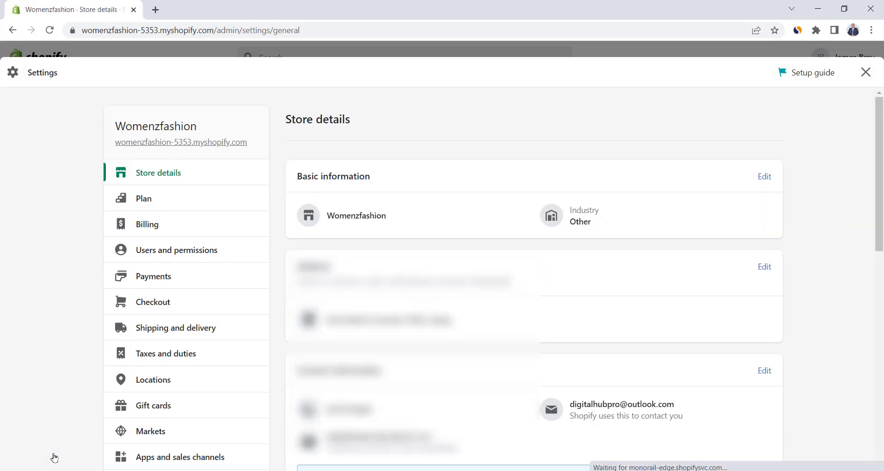
pyautogui.click(238, 332)
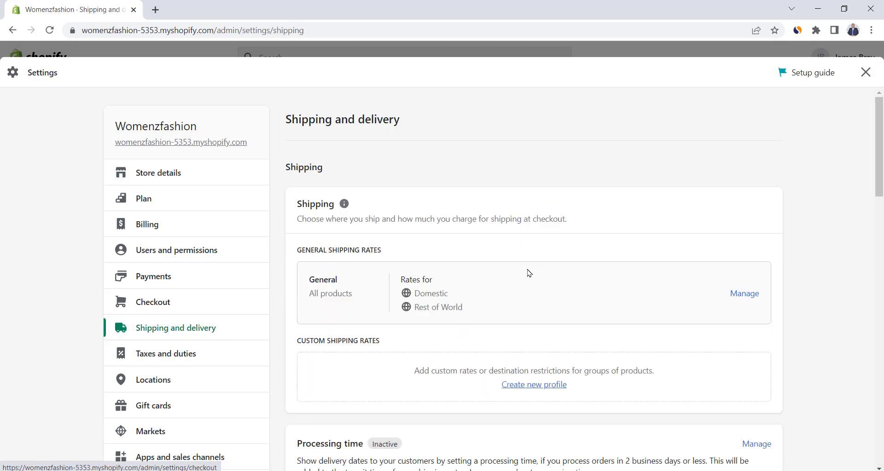
pyautogui.moveTo(305, 223); pyautogui.dragTo(572, 227)
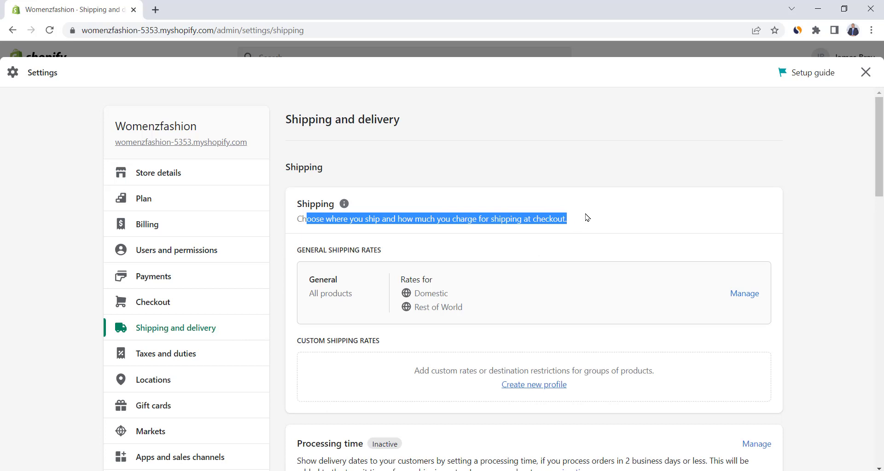
pyautogui.click(584, 218)
pyautogui.click(752, 295)
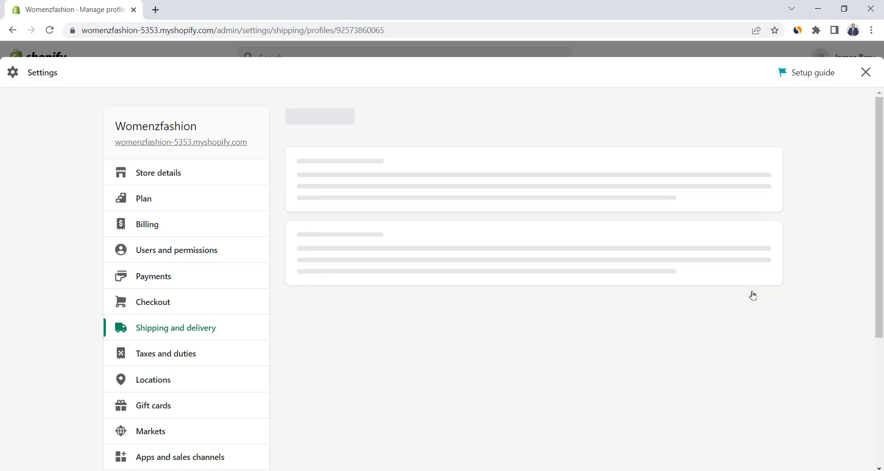
# Edit the Domestic shipping zone to cover the United Kingdom with all its regions instead of the United States
pyautogui.scroll(-10, 505, 327)
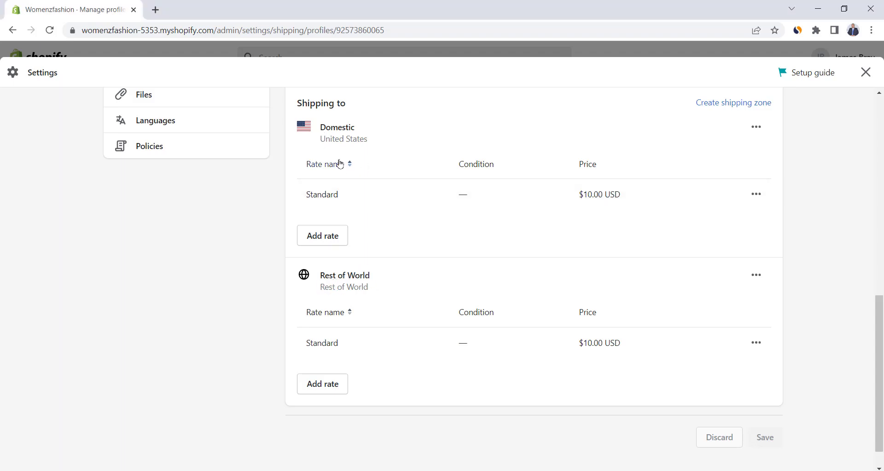
pyautogui.click(756, 127)
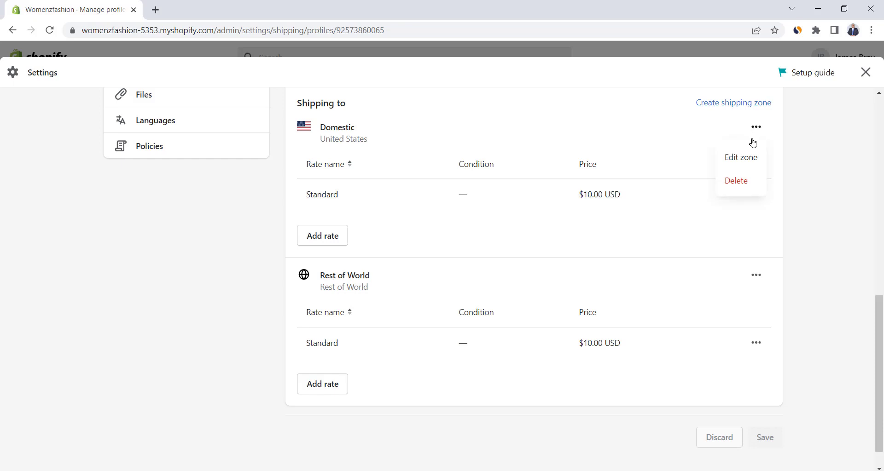
pyautogui.click(732, 157)
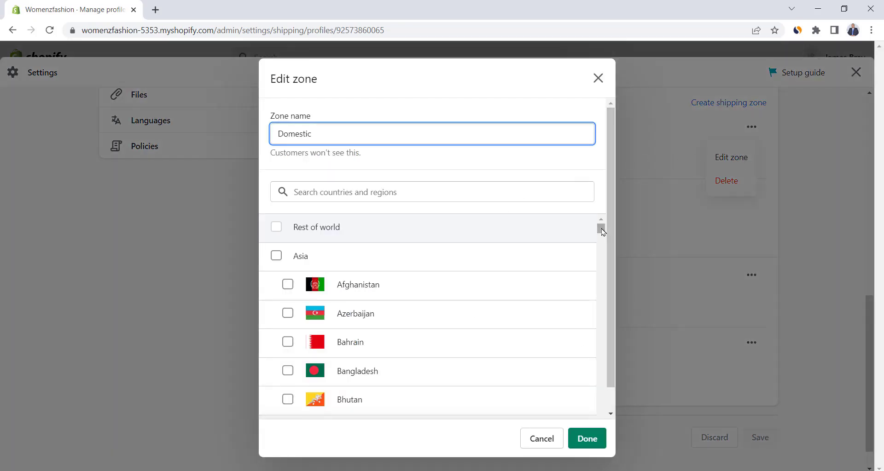
pyautogui.moveTo(601, 229); pyautogui.dragTo(604, 404)
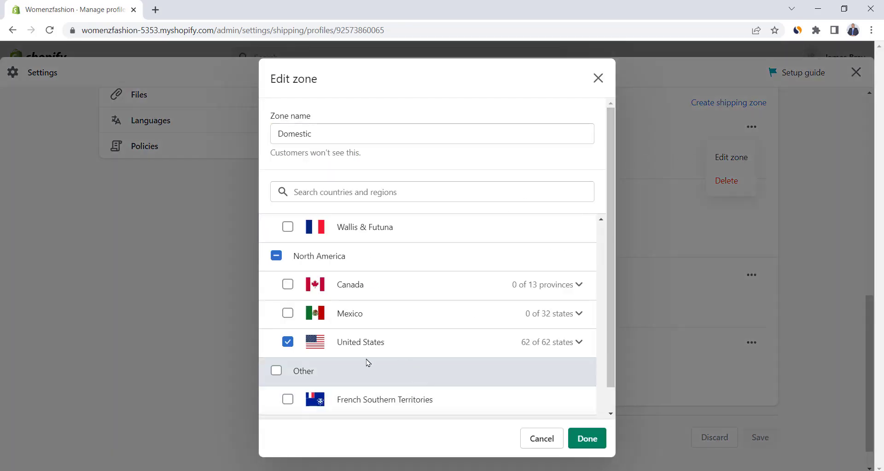
pyautogui.click(288, 343)
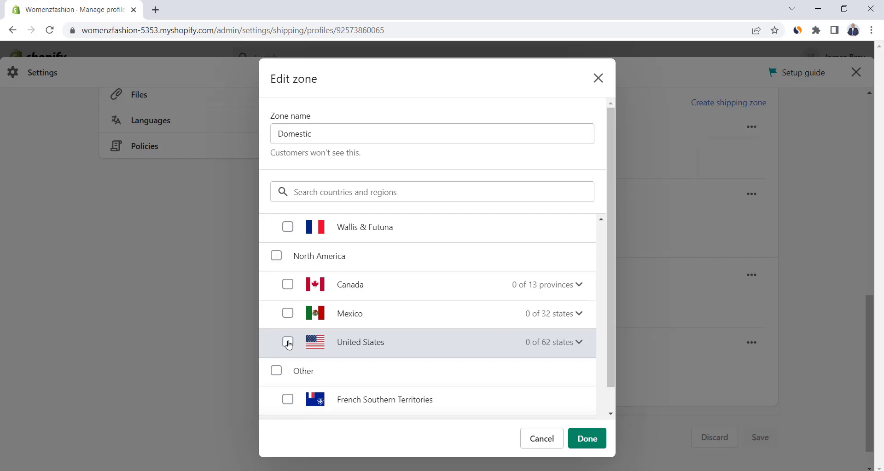
pyautogui.click(430, 189)
pyautogui.write('united ki')
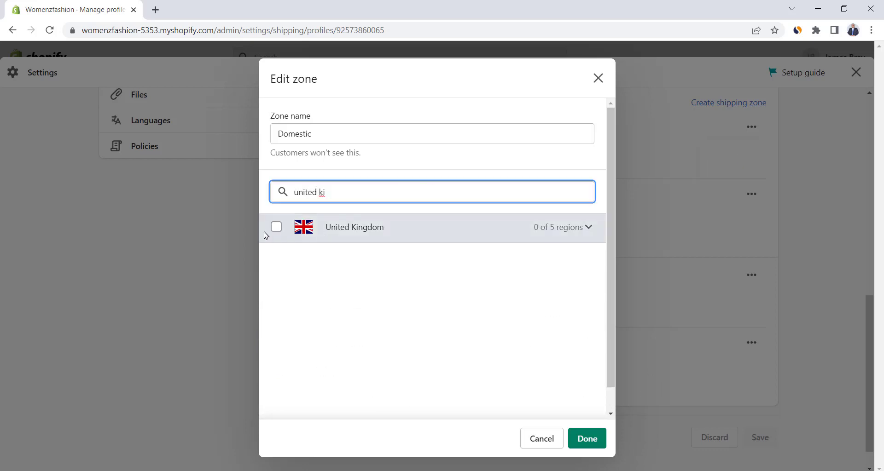
pyautogui.click(275, 233)
pyautogui.click(588, 230)
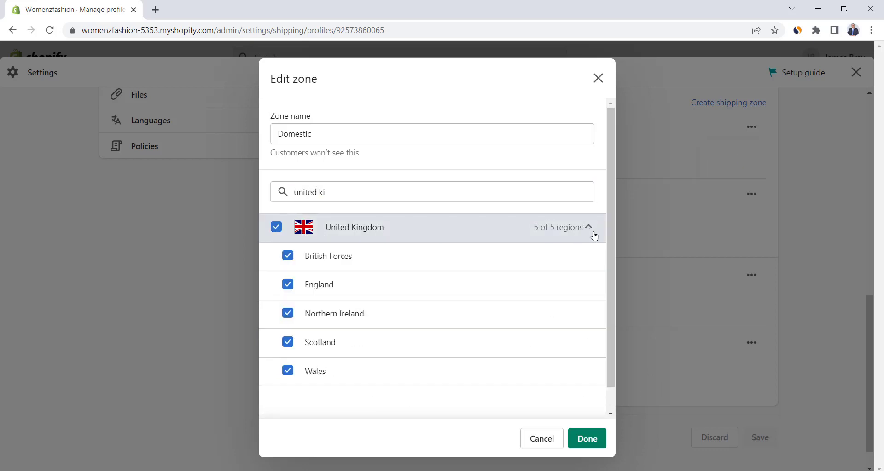
pyautogui.click(589, 441)
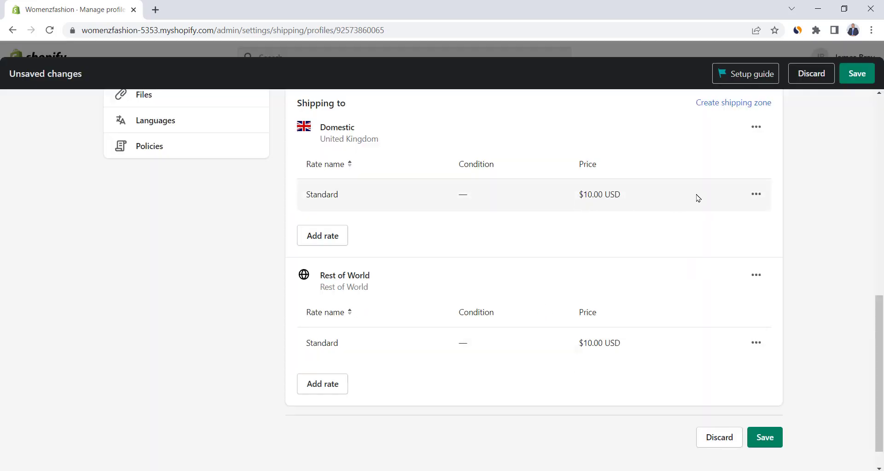
# Rename the Domestic shipping zone as UK
pyautogui.click(756, 127)
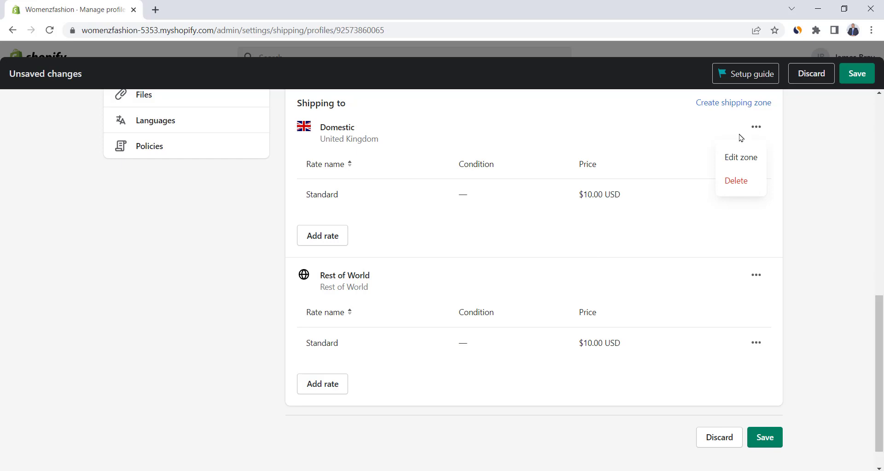
pyautogui.click(737, 157)
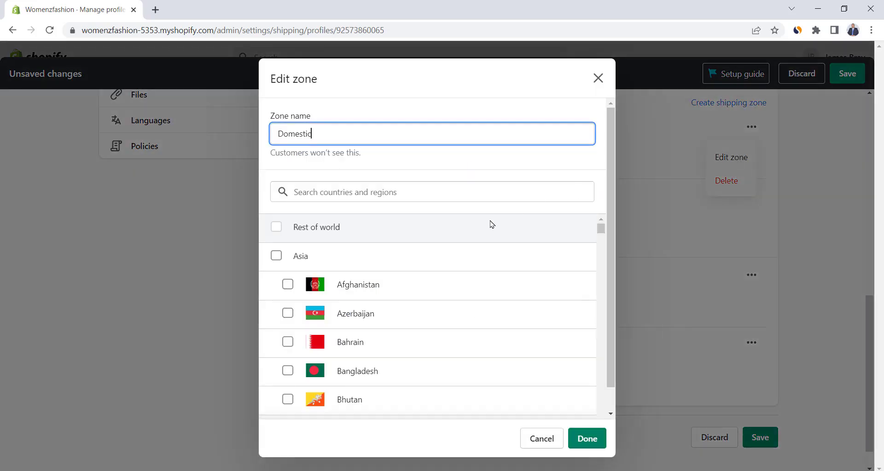
pyautogui.doubleClick(299, 134)
pyautogui.write('UK')
pyautogui.click(585, 443)
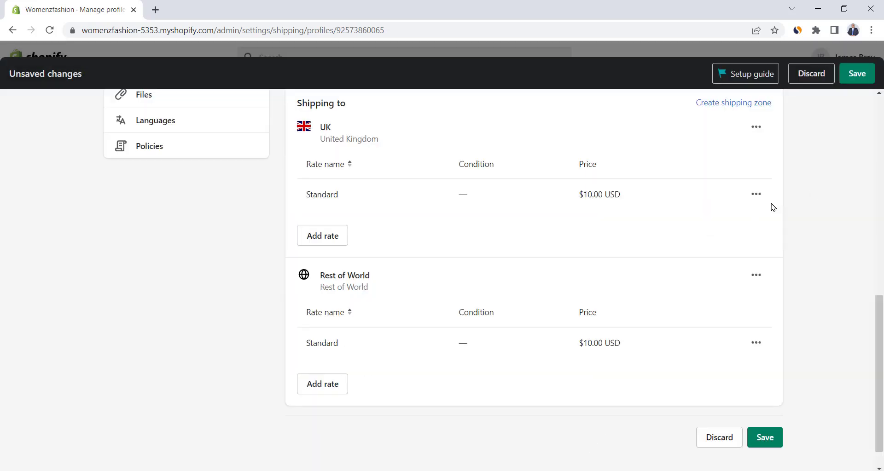
# Set the price of the UK zone's Standard rate to $15
pyautogui.click(756, 194)
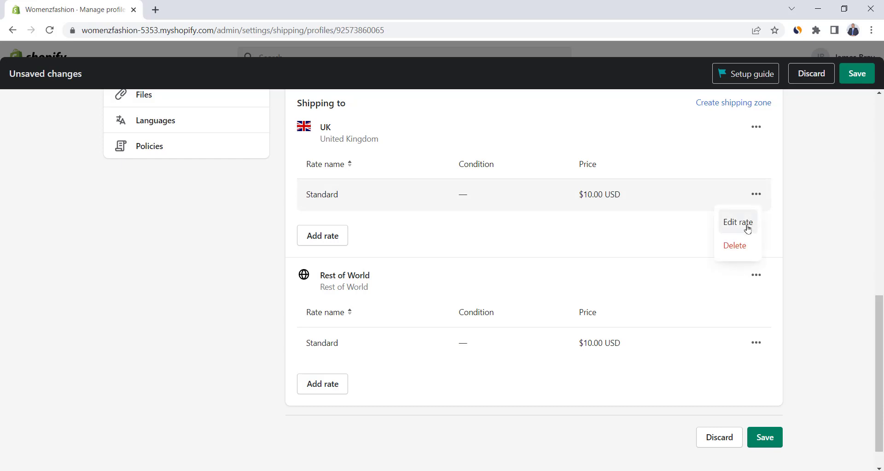
pyautogui.click(747, 229)
pyautogui.doubleClick(336, 282)
pyautogui.write('15')
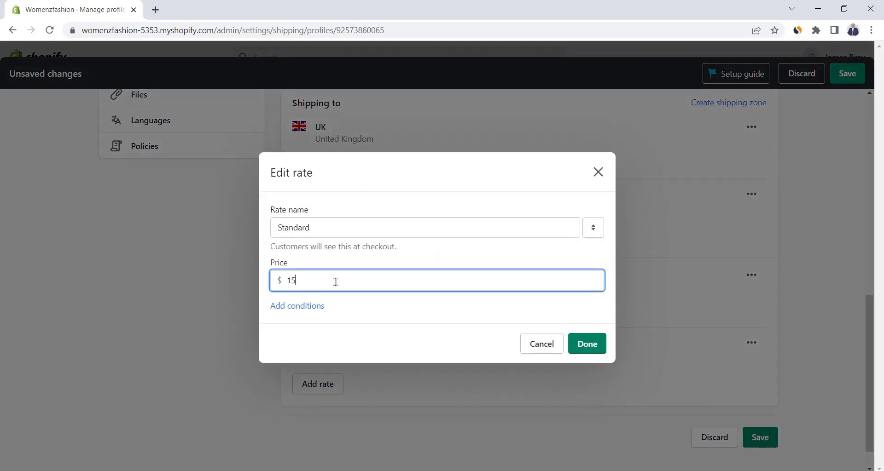
pyautogui.click(587, 344)
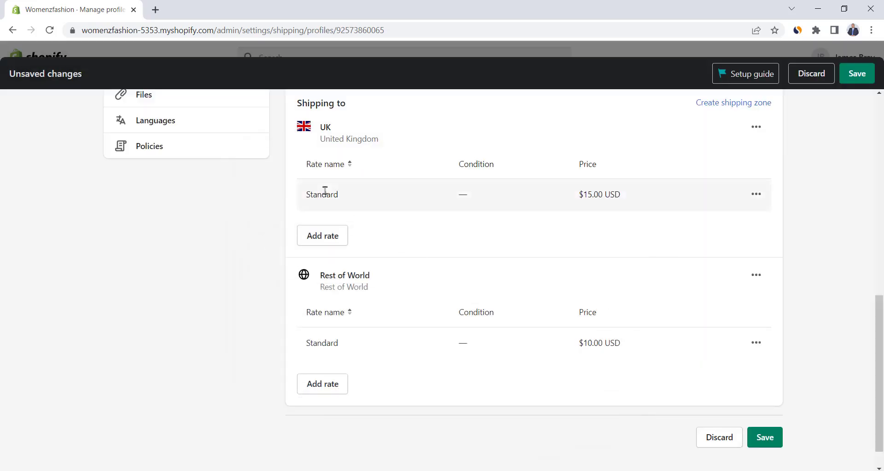
# Add a shipping rate named Express at $25 to the UK zone
pyautogui.click(322, 241)
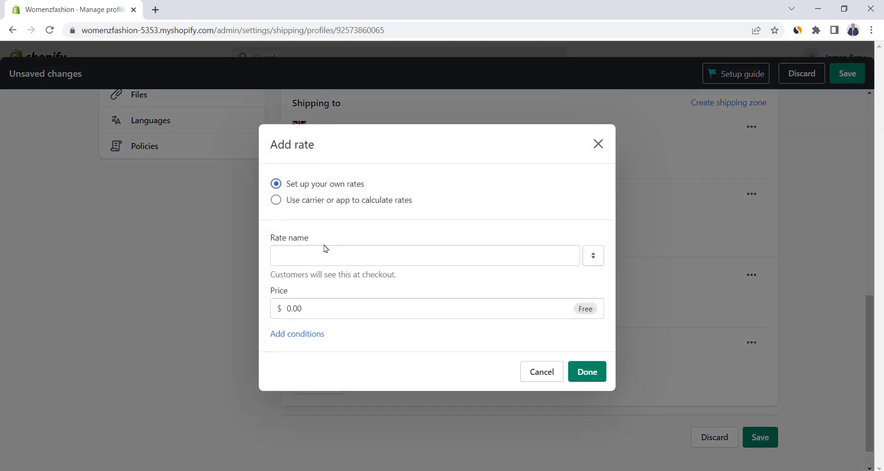
pyautogui.click(335, 257)
pyautogui.write('Ex')
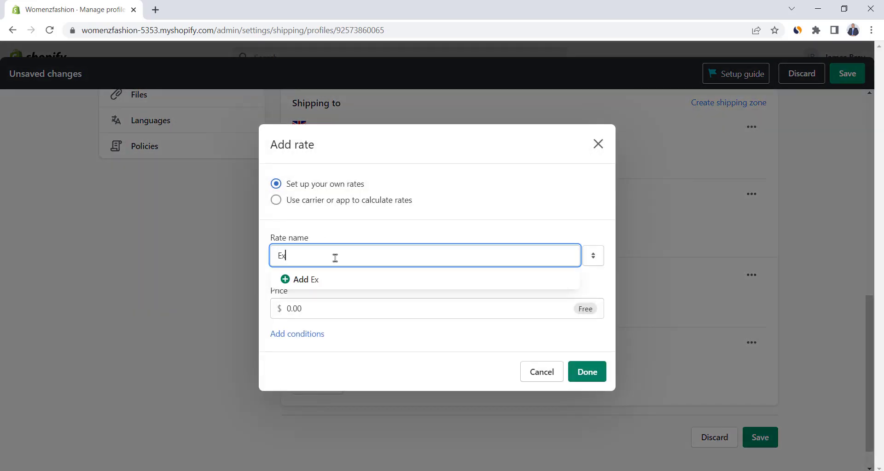
pyautogui.write('press')
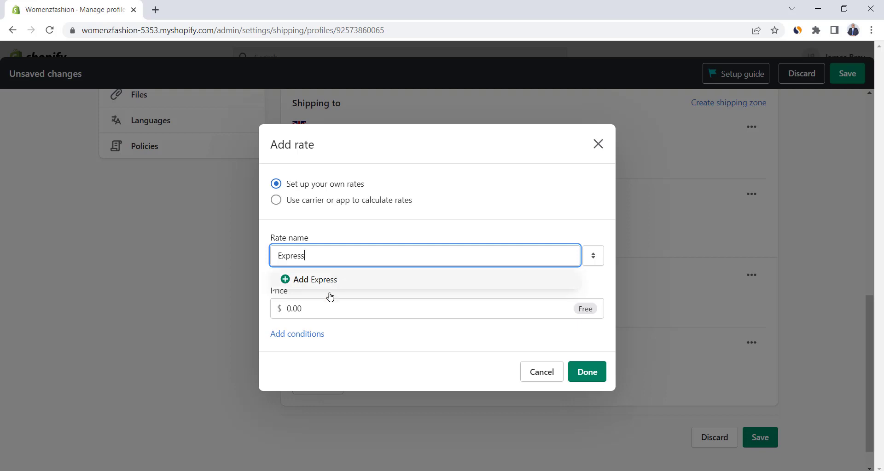
pyautogui.click(317, 314)
pyautogui.write('25')
pyautogui.click(571, 377)
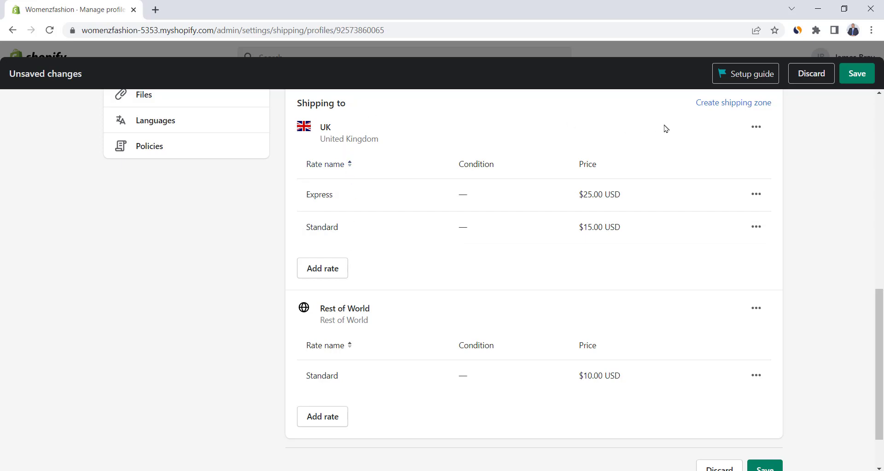
# Create a shipping zone named Canada that covers Canada with all its provinces
pyautogui.click(723, 110)
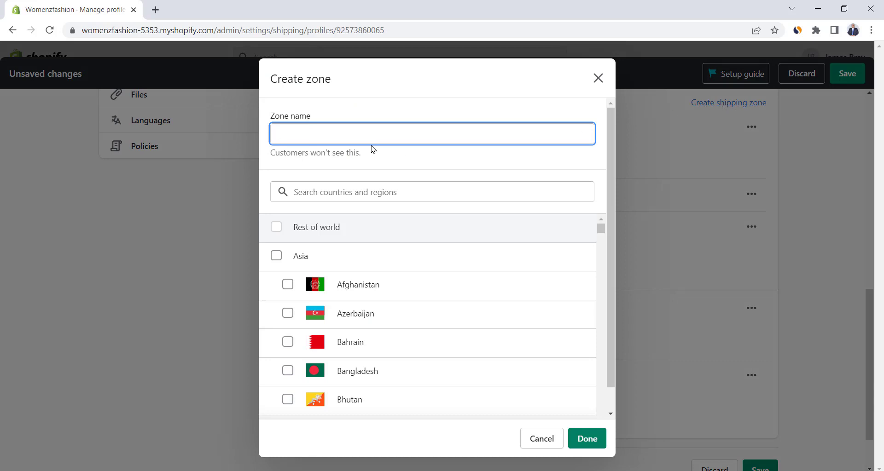
pyautogui.click(374, 193)
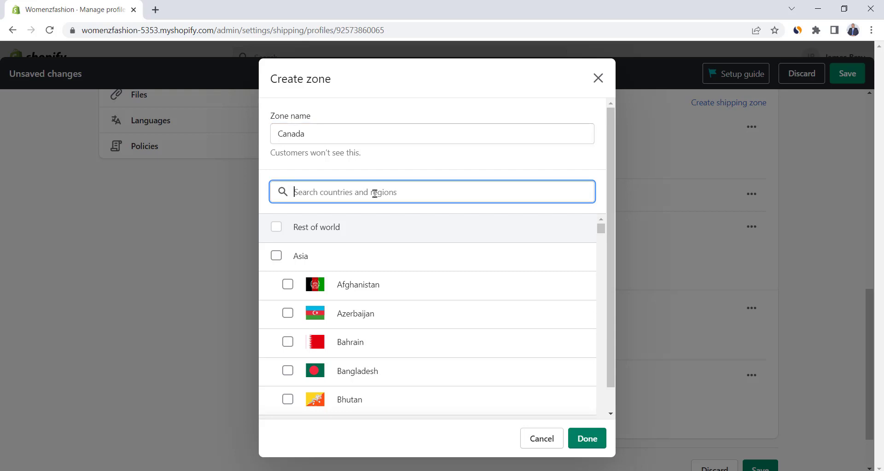
pyautogui.write('canada')
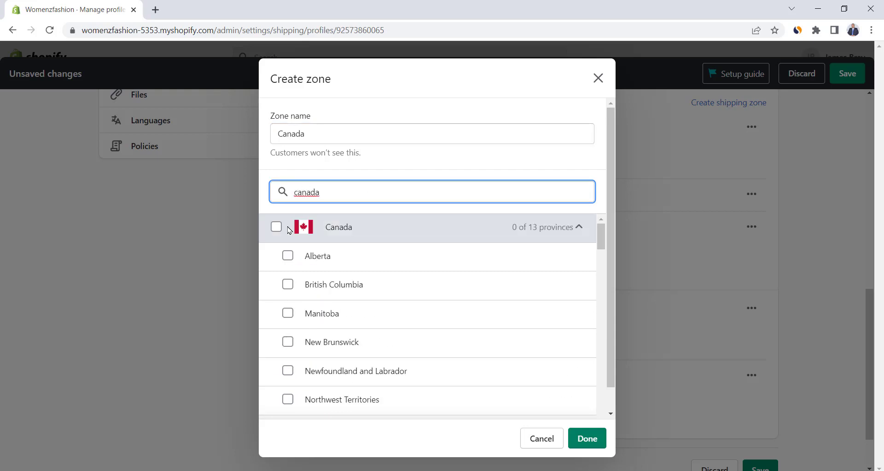
pyautogui.click(276, 227)
pyautogui.click(587, 439)
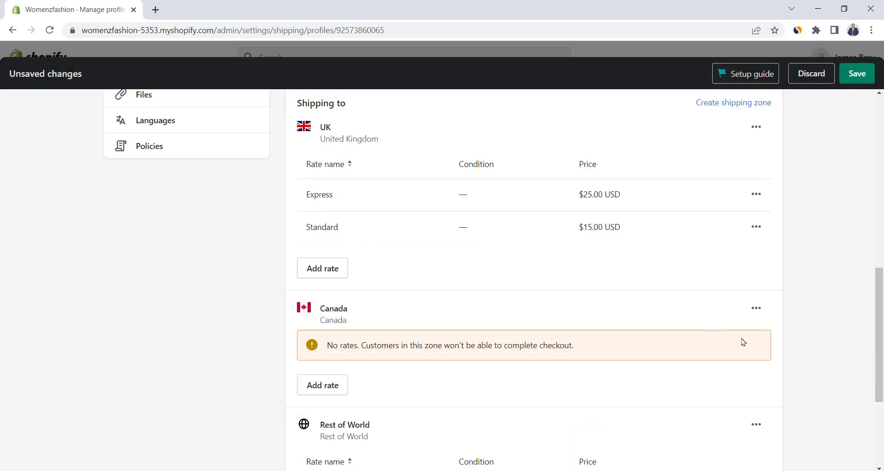
# Add a Standard shipping rate of $15 to the Canada zone
pyautogui.scroll(-1, 738, 336)
pyautogui.click(313, 325)
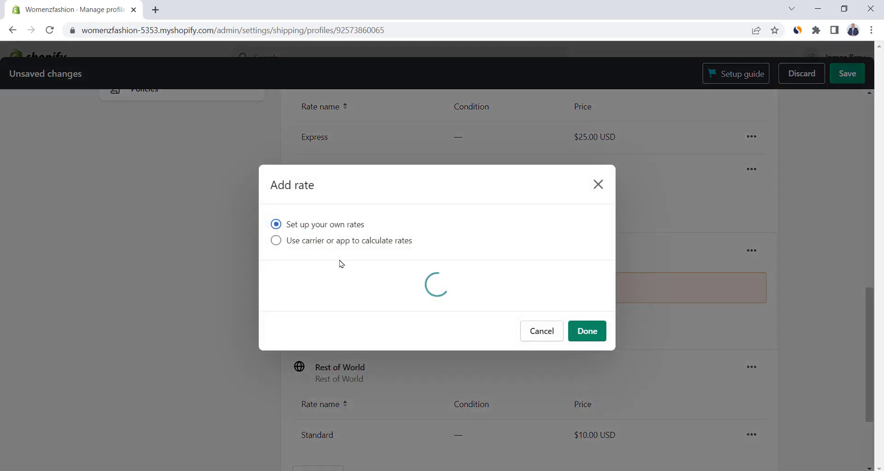
pyautogui.click(328, 261)
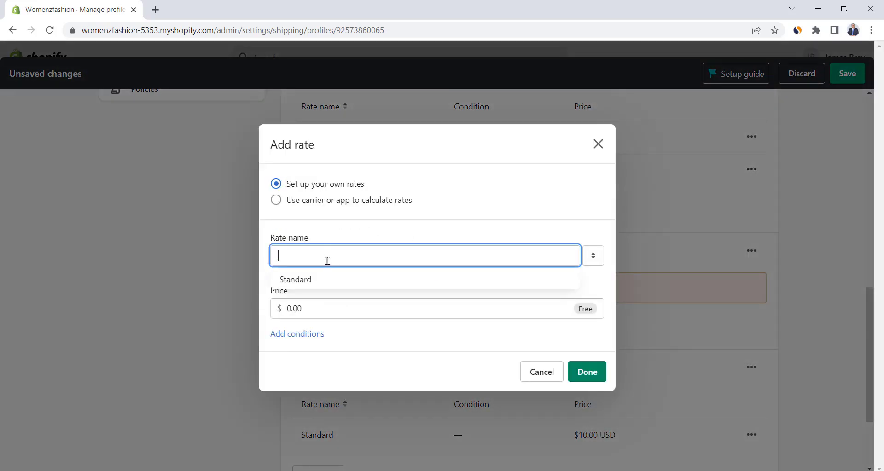
pyautogui.click(325, 283)
pyautogui.click(310, 310)
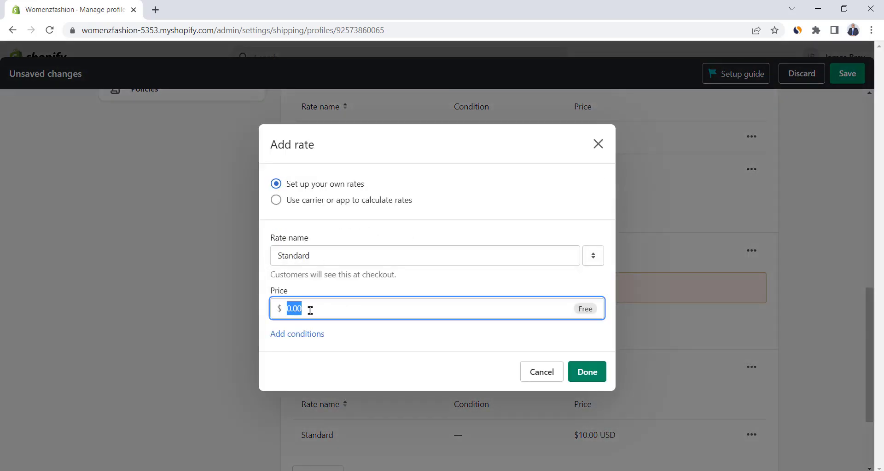
pyautogui.write('15')
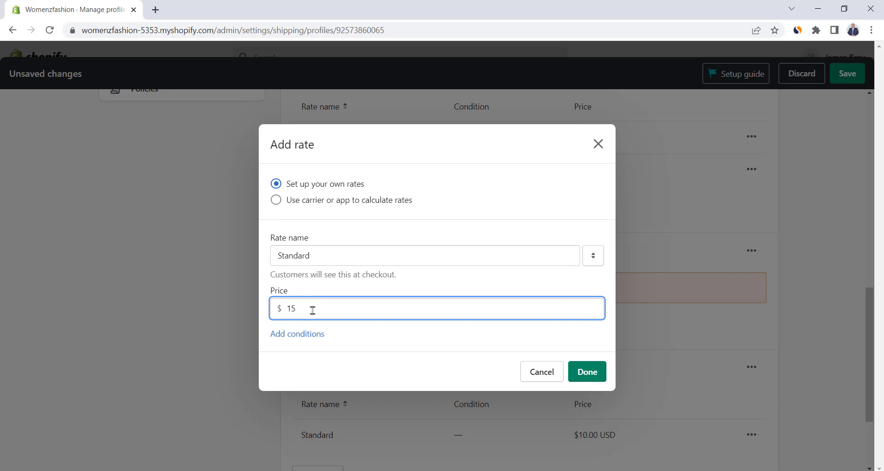
pyautogui.click(587, 372)
pyautogui.scroll(2, 419, 279)
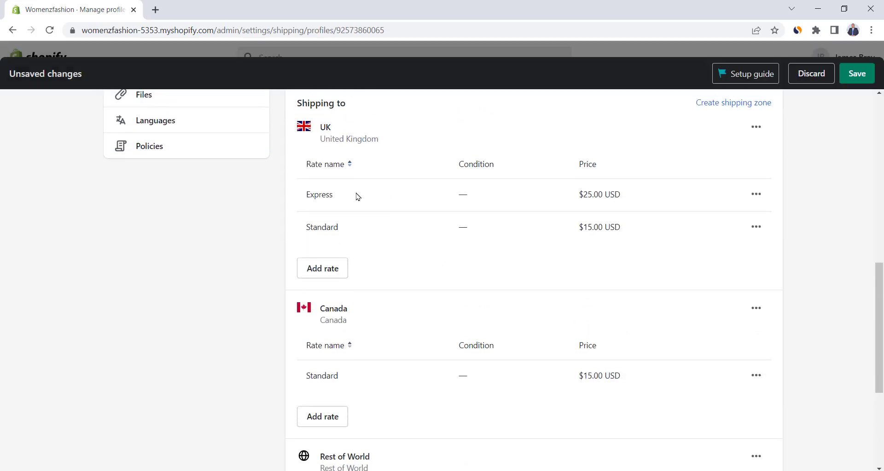
pyautogui.scroll(-1, 353, 345)
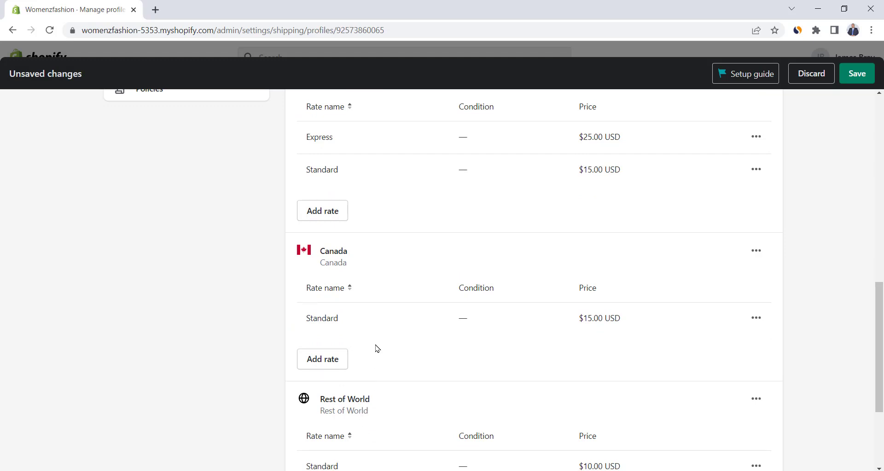
pyautogui.scroll(1, 374, 230)
pyautogui.scroll(-1, 379, 322)
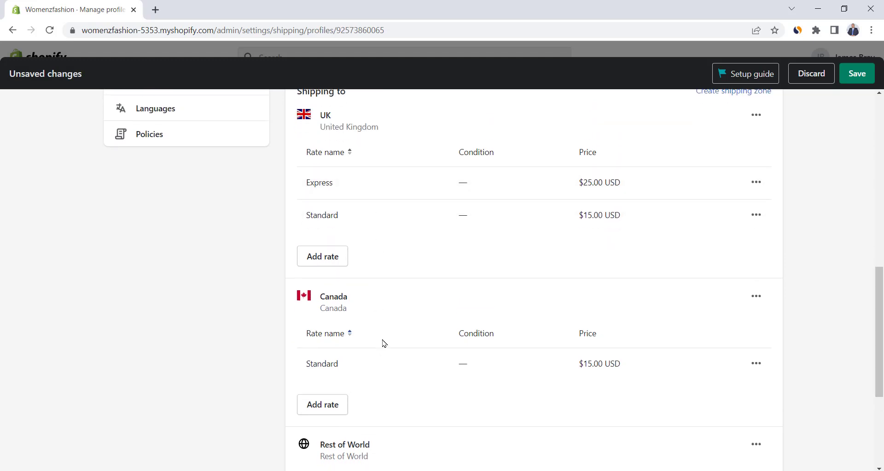
pyautogui.scroll(-1, 387, 388)
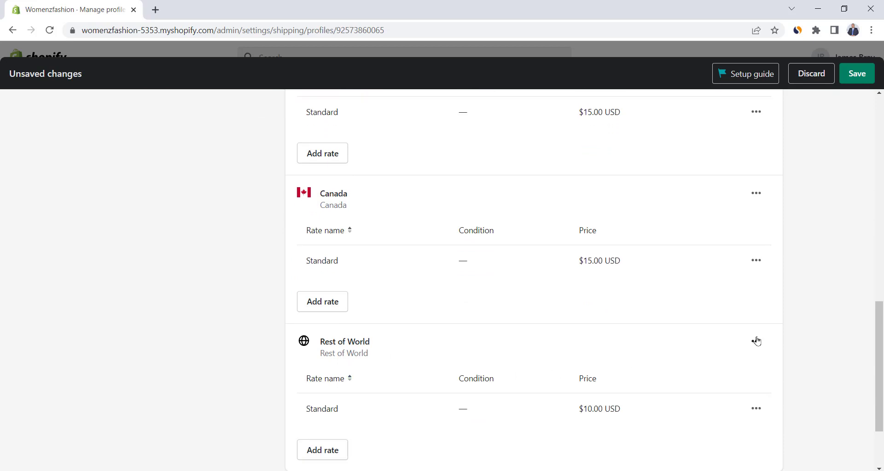
pyautogui.click(756, 341)
pyautogui.click(751, 373)
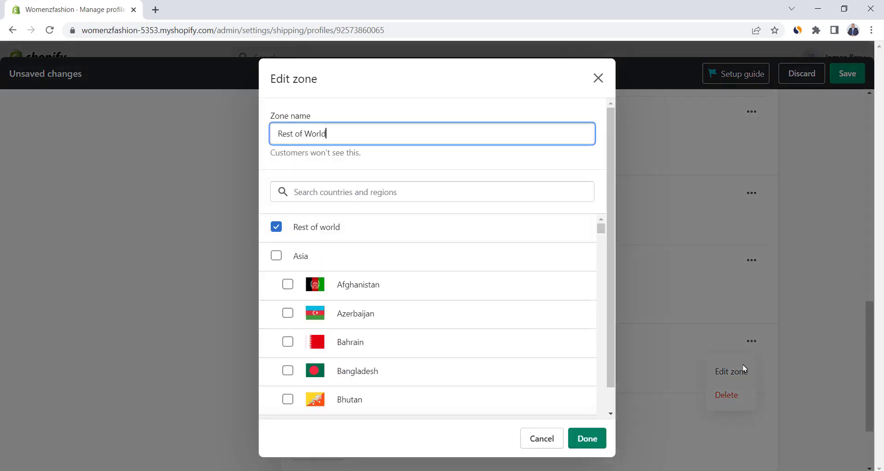
pyautogui.click(278, 230)
pyautogui.scroll(-1, 604, 235)
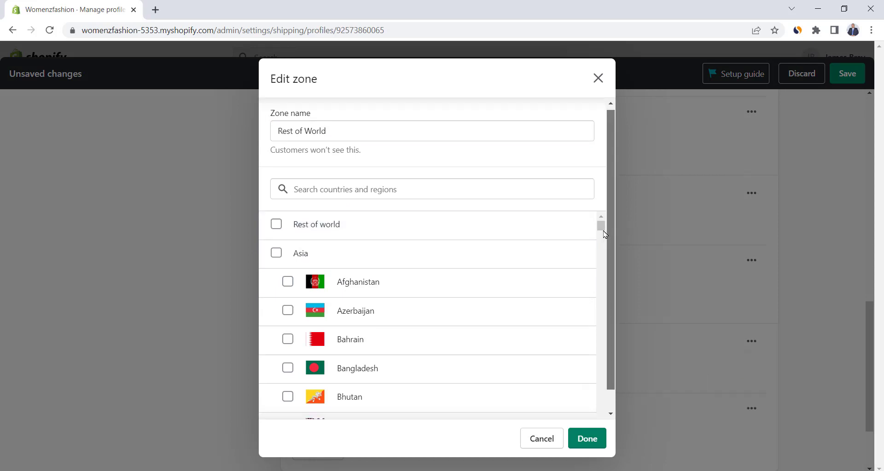
pyautogui.moveTo(604, 235); pyautogui.dragTo(604, 305)
pyautogui.click(542, 438)
pyautogui.scroll(1, 411, 198)
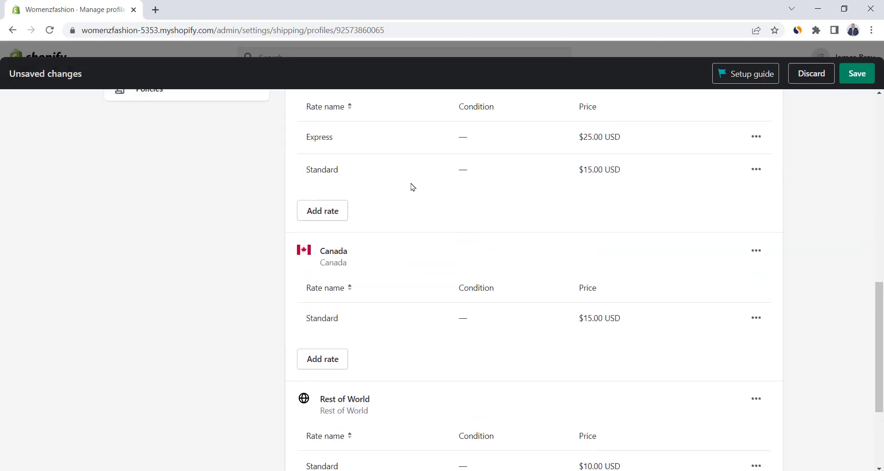
# Delete the Rest of World shipping zone from the general profile
pyautogui.moveTo(879, 354)
pyautogui.mouseDown()
pyautogui.moveTo(879, 345)
pyautogui.moveTo(879, 355)
pyautogui.mouseUp()
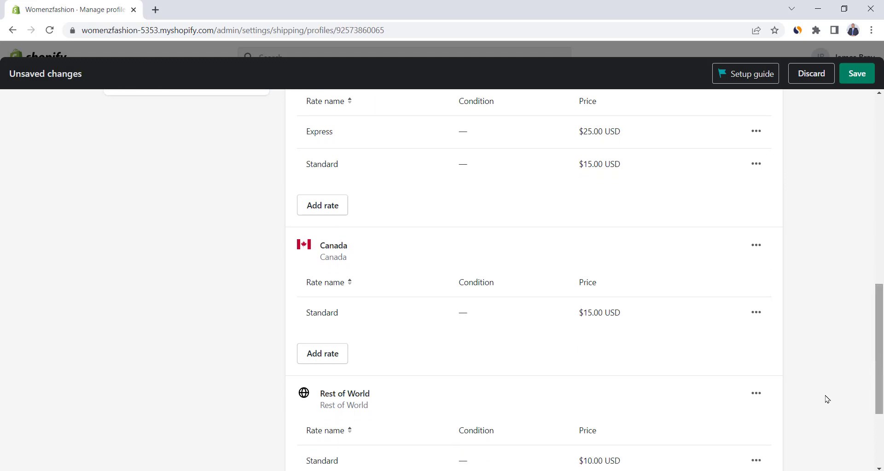
pyautogui.click(755, 399)
pyautogui.click(740, 449)
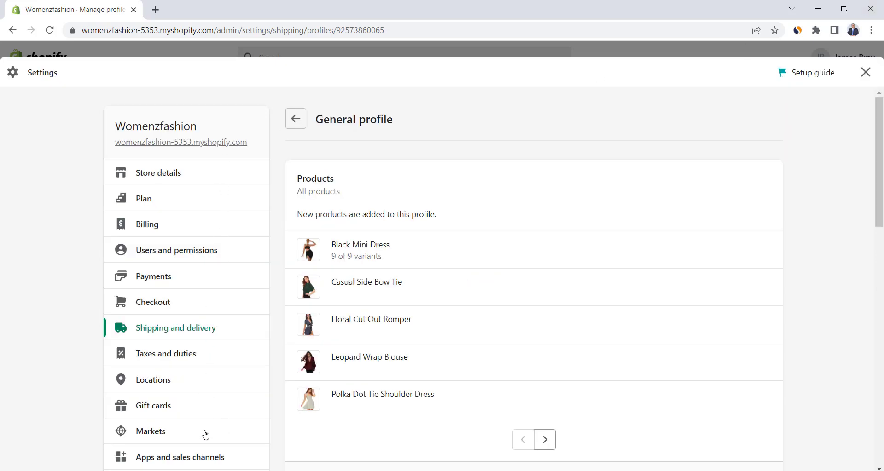
# Open the International market and examine the countries and regions selectable for it
pyautogui.click(154, 437)
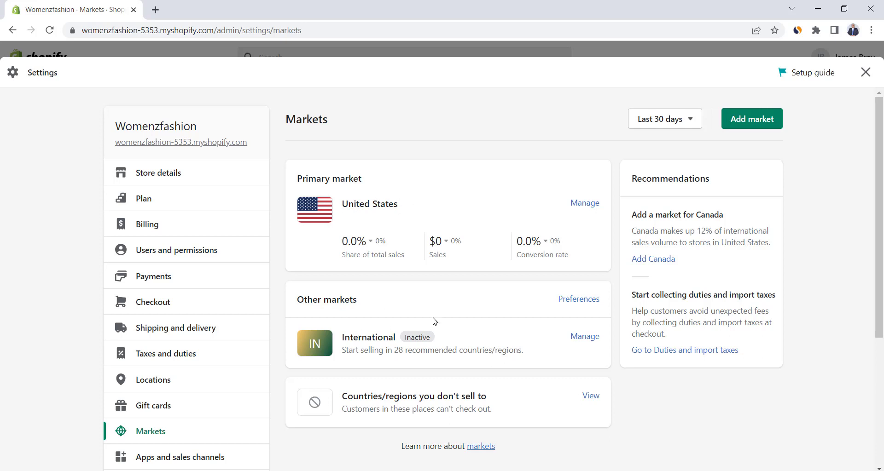
pyautogui.scroll(-1, 434, 321)
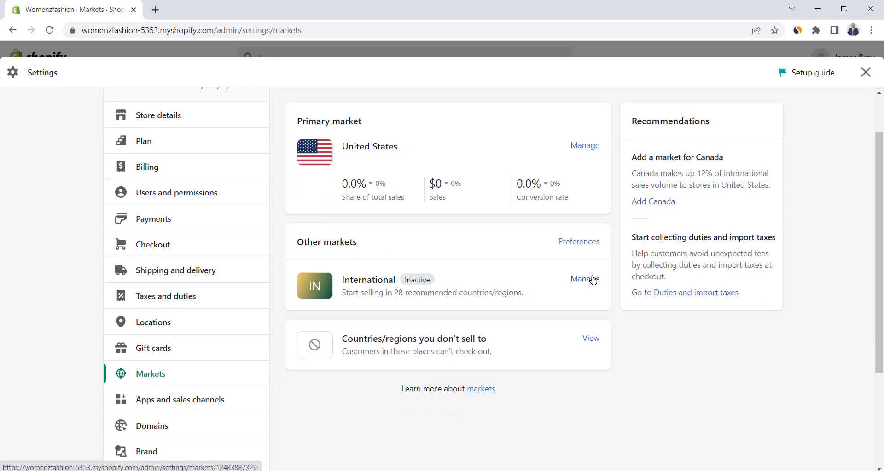
pyautogui.click(592, 280)
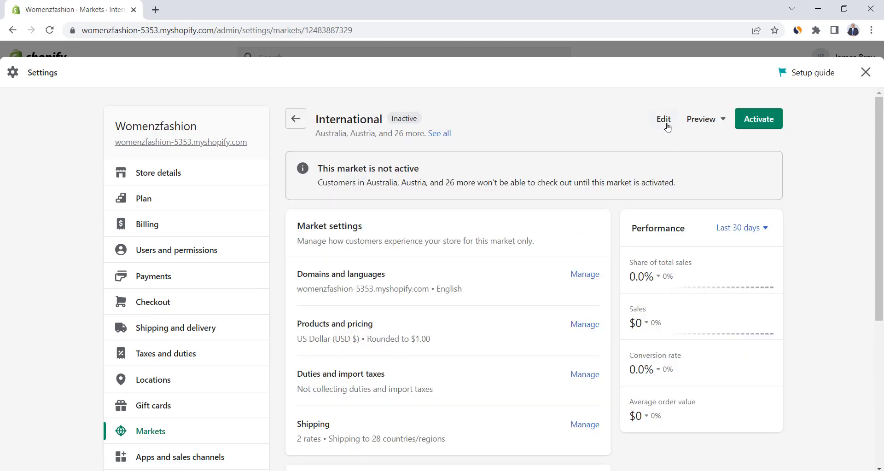
pyautogui.click(666, 128)
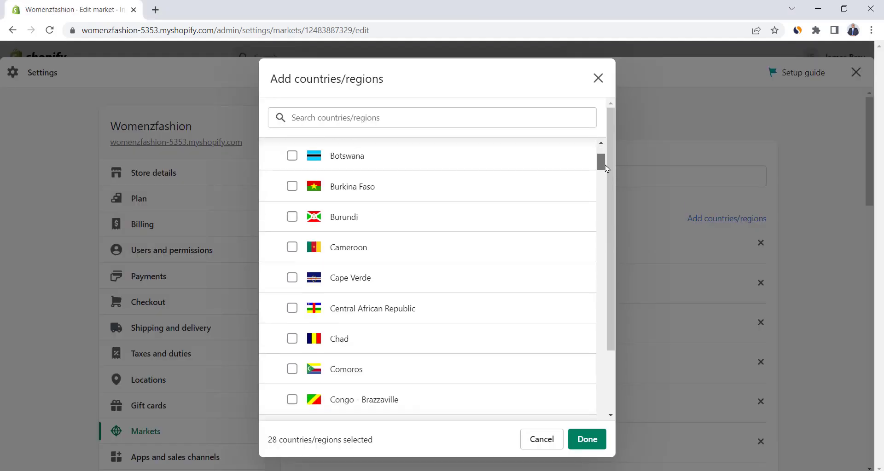
pyautogui.scroll(-4, 605, 168)
pyautogui.scroll(2, 606, 170)
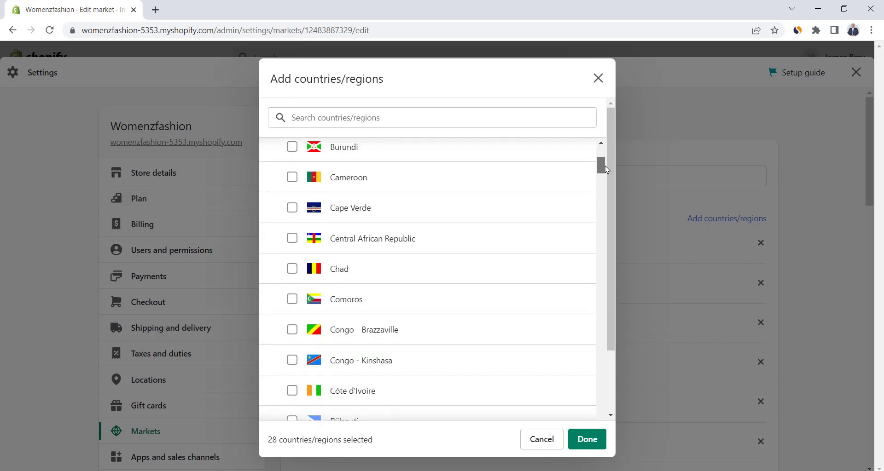
pyautogui.moveTo(605, 168); pyautogui.dragTo(605, 159)
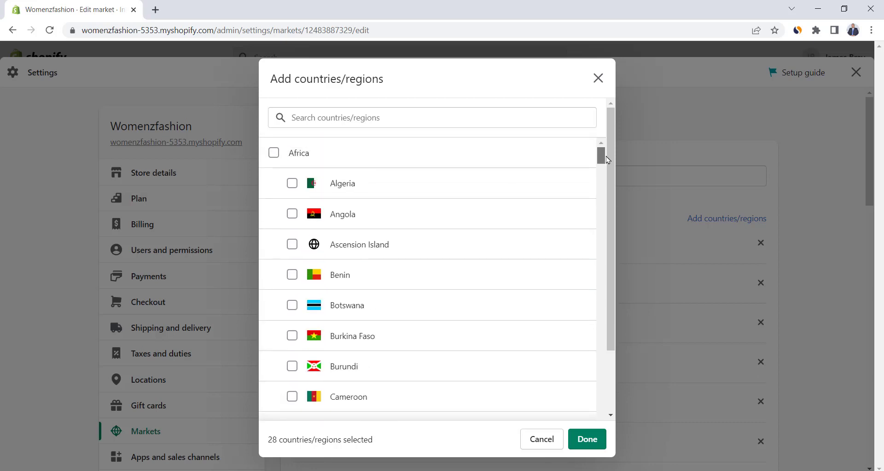
pyautogui.click(583, 441)
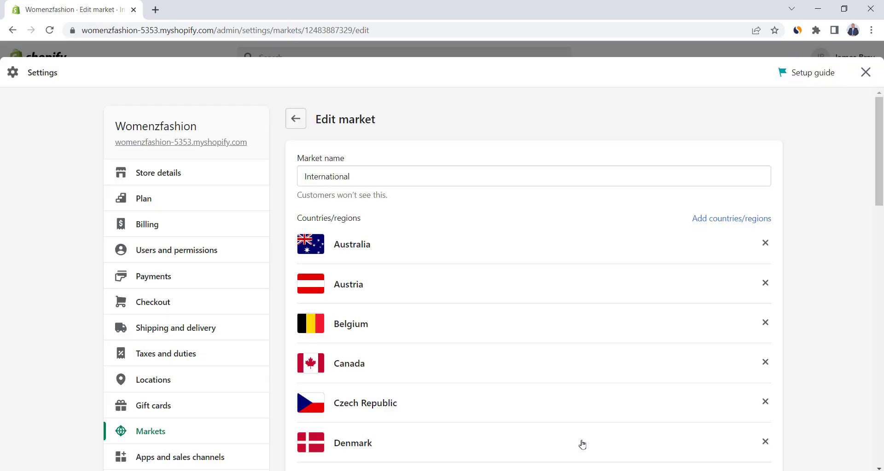
pyautogui.click(300, 121)
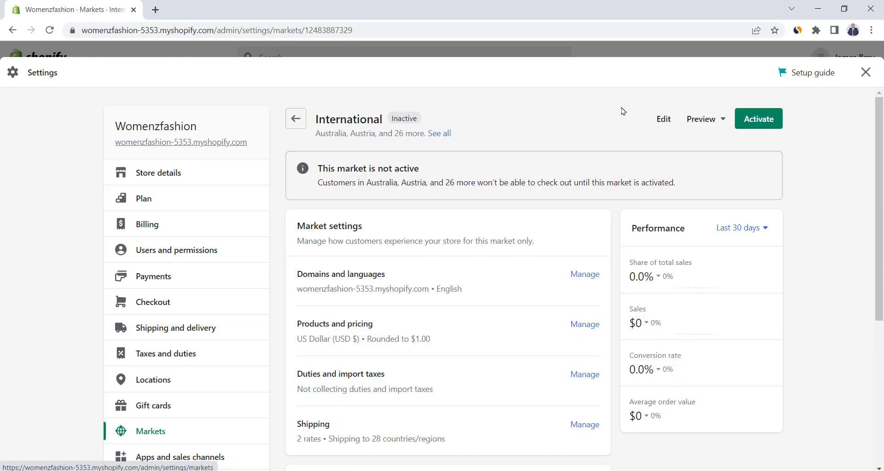
# Activate the International market
pyautogui.click(764, 121)
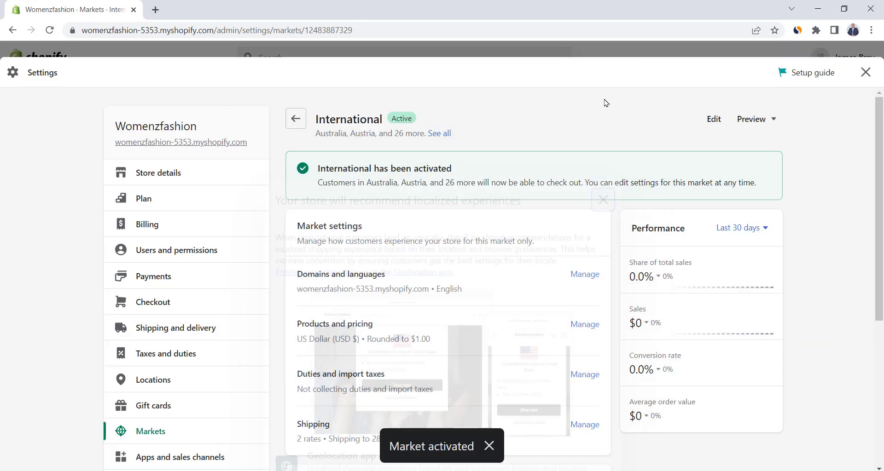
pyautogui.moveTo(317, 173); pyautogui.dragTo(458, 170)
pyautogui.click(445, 75)
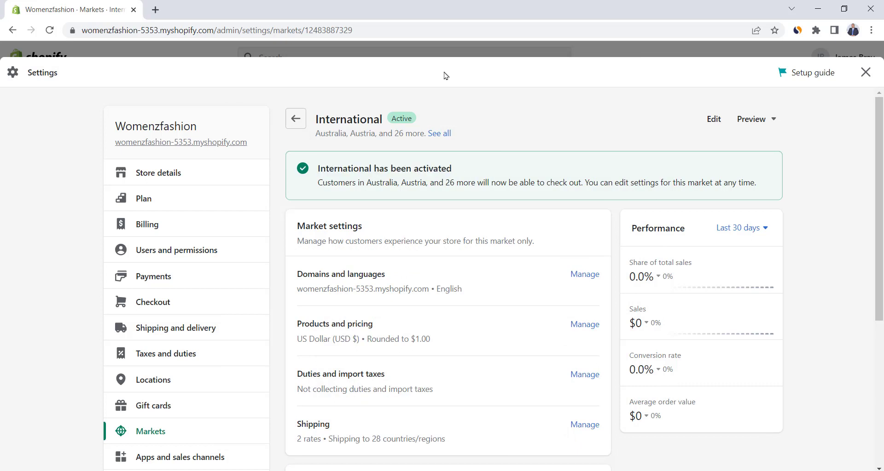
# Set customer accounts to optional in the checkout settings
pyautogui.click(153, 307)
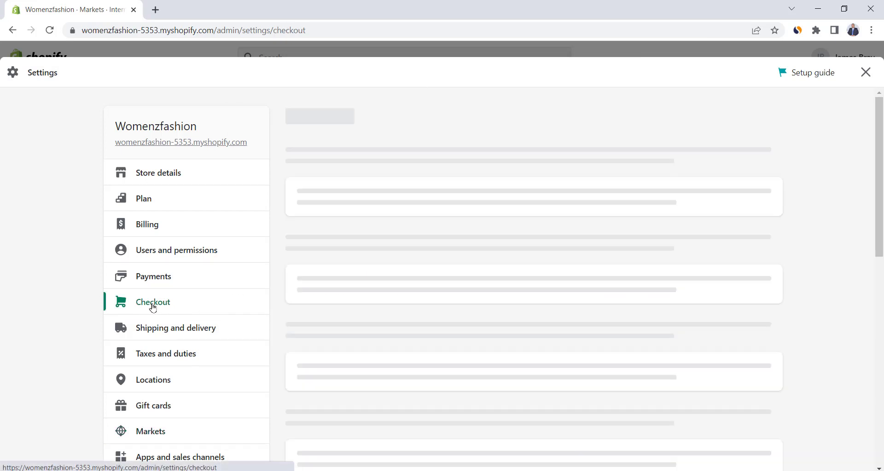
pyautogui.scroll(-1, 298, 225)
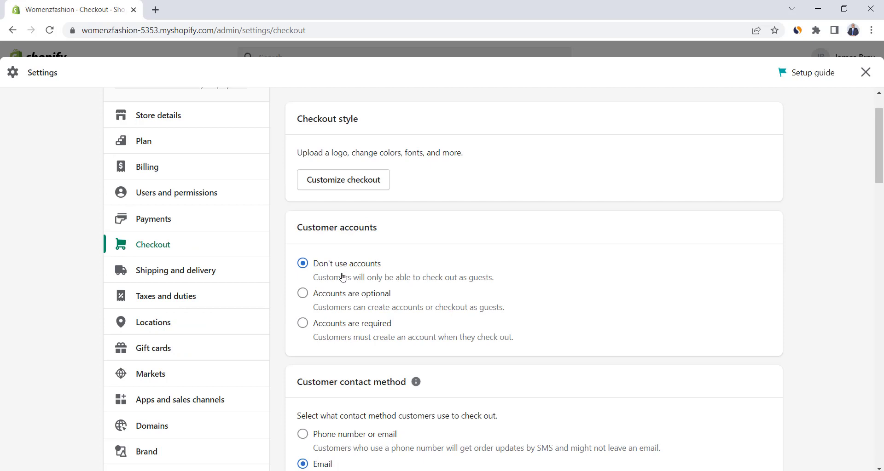
pyautogui.click(302, 293)
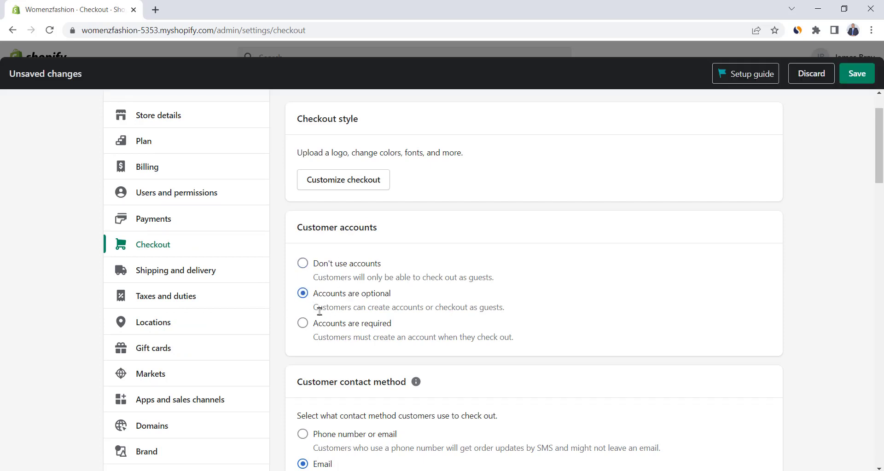
# Require first and last name plus a shipping address phone number at checkout, and save the settings
pyautogui.scroll(-7, 363, 290)
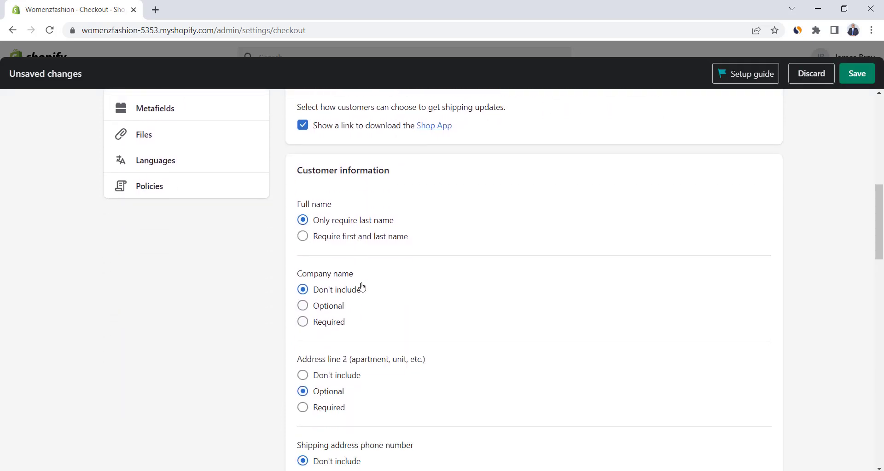
pyautogui.click(306, 229)
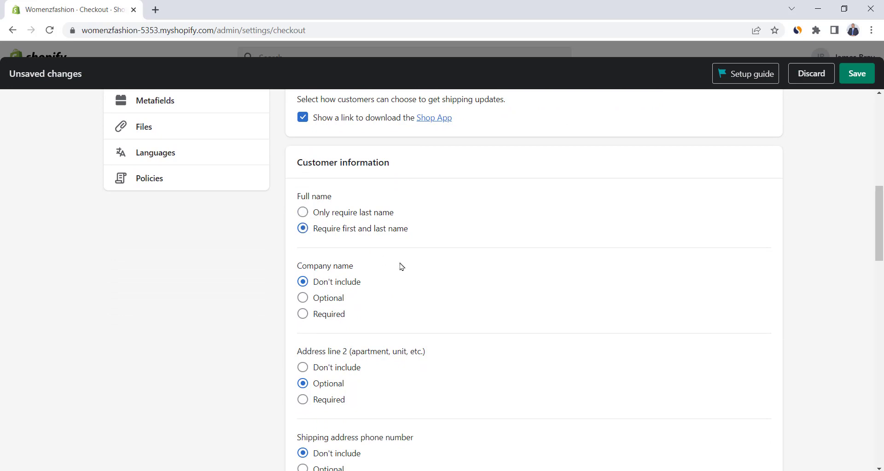
pyautogui.scroll(-3, 401, 267)
pyautogui.scroll(-1, 401, 266)
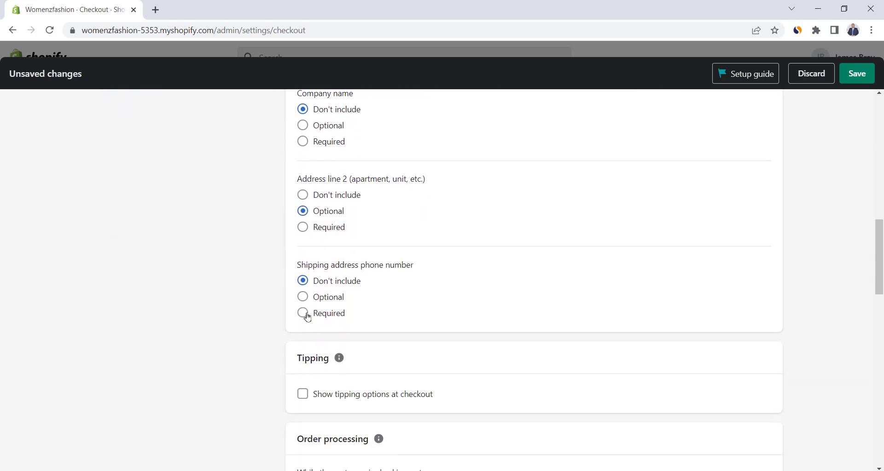
pyautogui.click(302, 312)
pyautogui.moveTo(297, 266); pyautogui.dragTo(428, 270)
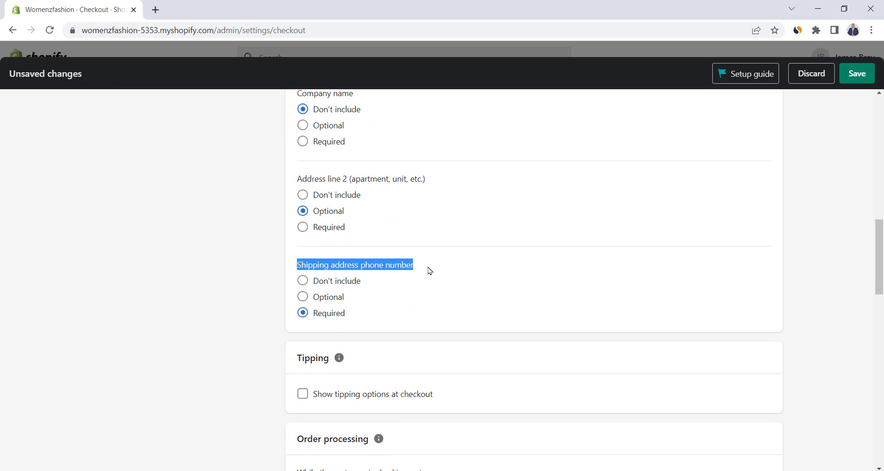
pyautogui.click(428, 271)
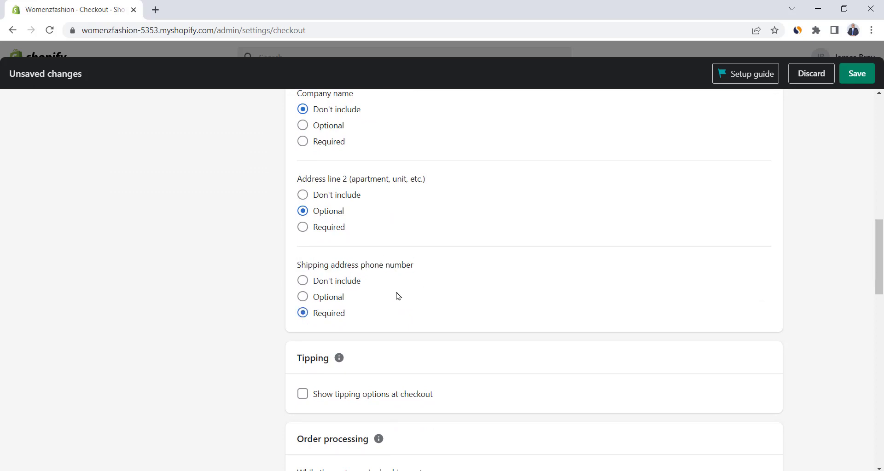
pyautogui.scroll(-4, 399, 295)
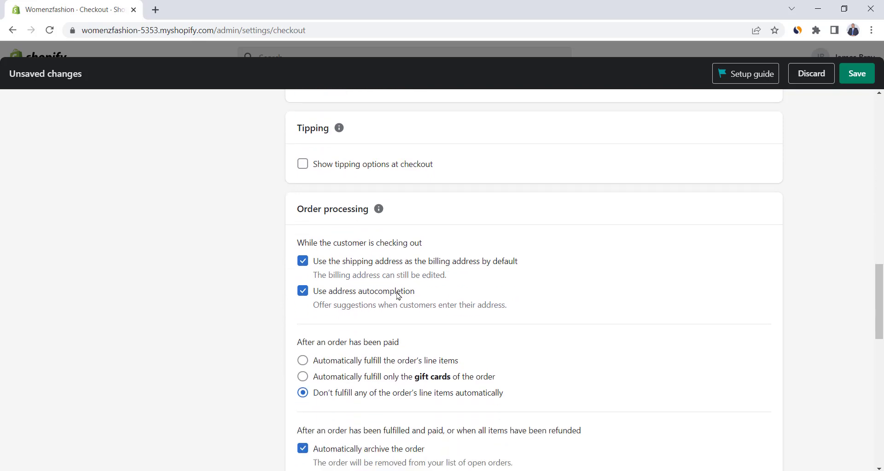
pyautogui.scroll(-8, 398, 296)
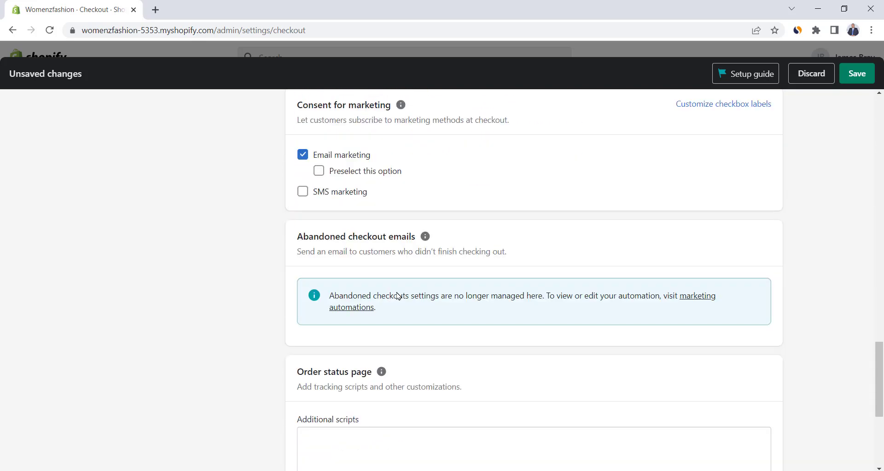
pyautogui.scroll(-3, 397, 292)
pyautogui.click(764, 395)
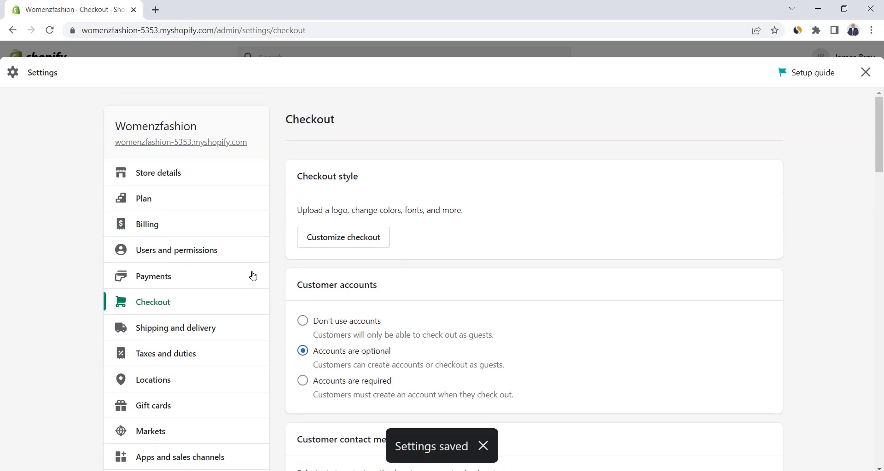
# Open the payment settings and examine the PayPal Express Checkout account details
pyautogui.click(149, 287)
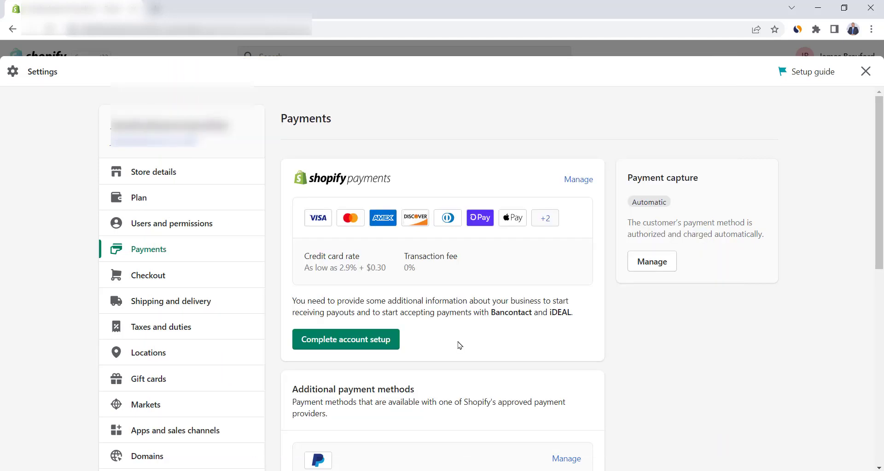
pyautogui.scroll(-2, 459, 345)
pyautogui.scroll(-1, 457, 345)
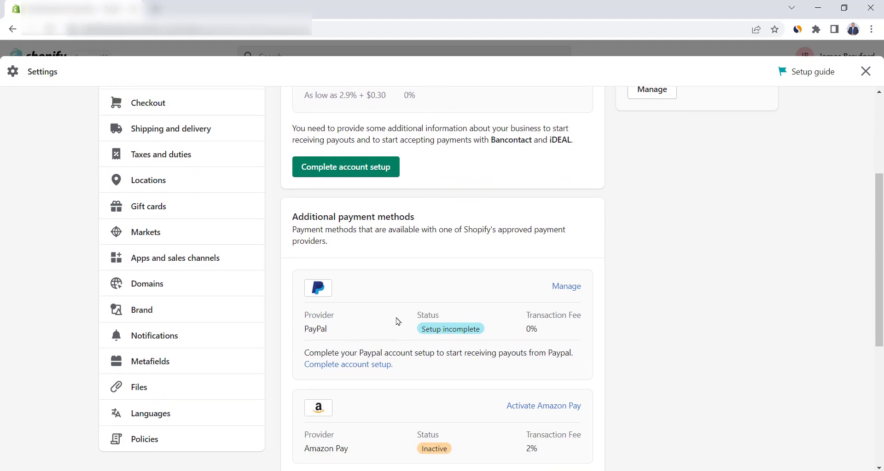
pyautogui.click(561, 293)
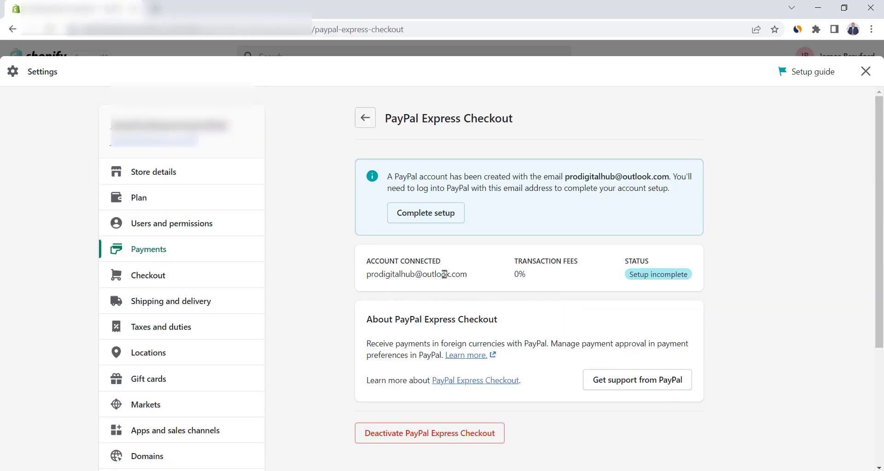
pyautogui.hotkey('alt', 'Left')
# Search the additional payment methods for Visa and look through the providers that offer it
pyautogui.scroll(-12, 394, 271)
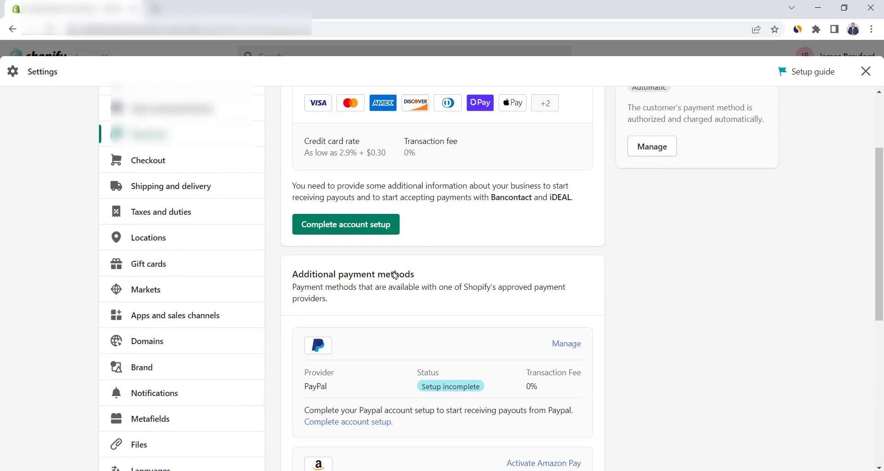
pyautogui.click(333, 257)
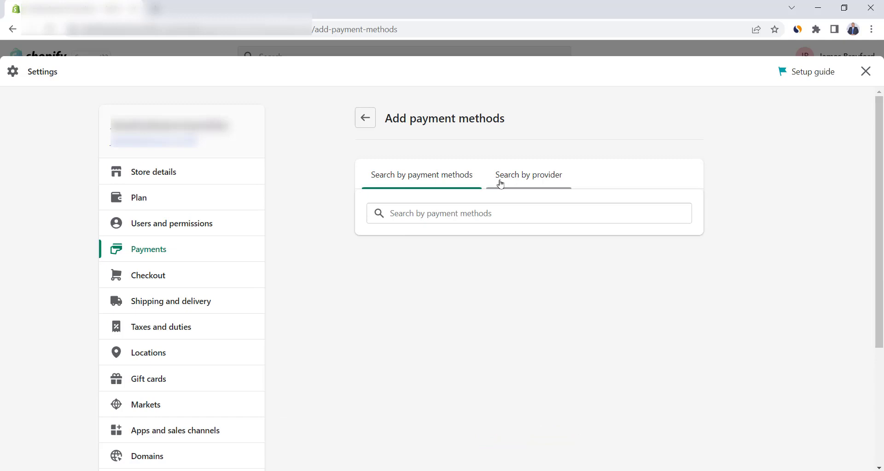
pyautogui.click(527, 175)
pyautogui.click(450, 183)
pyautogui.click(437, 213)
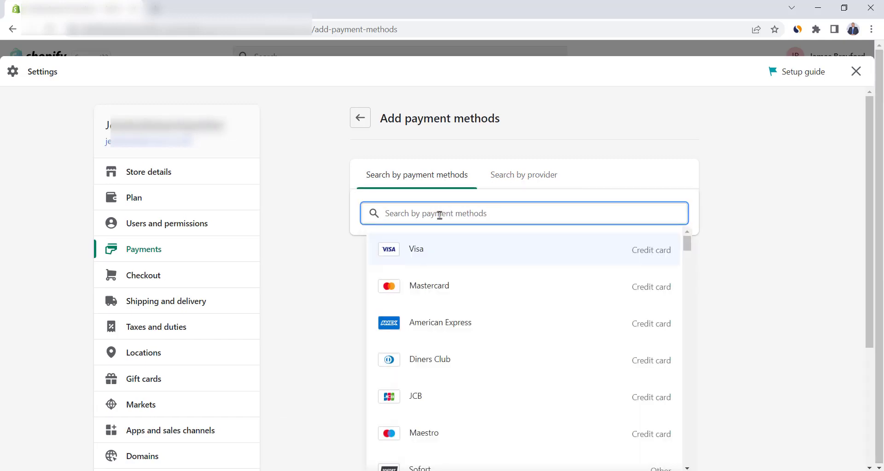
pyautogui.click(417, 248)
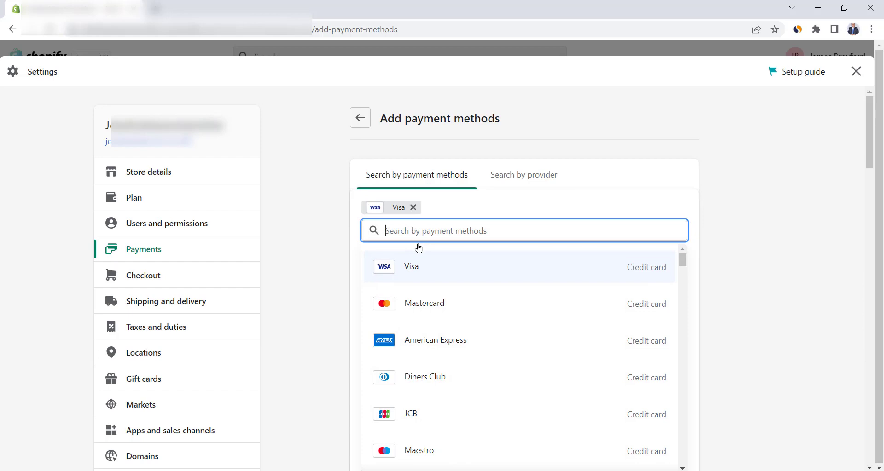
pyautogui.click(348, 255)
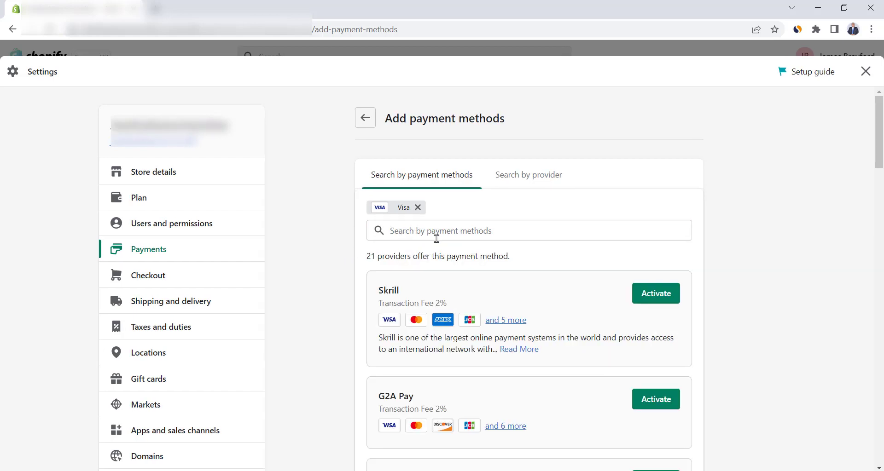
pyautogui.scroll(-5, 435, 234)
pyautogui.scroll(-6, 467, 243)
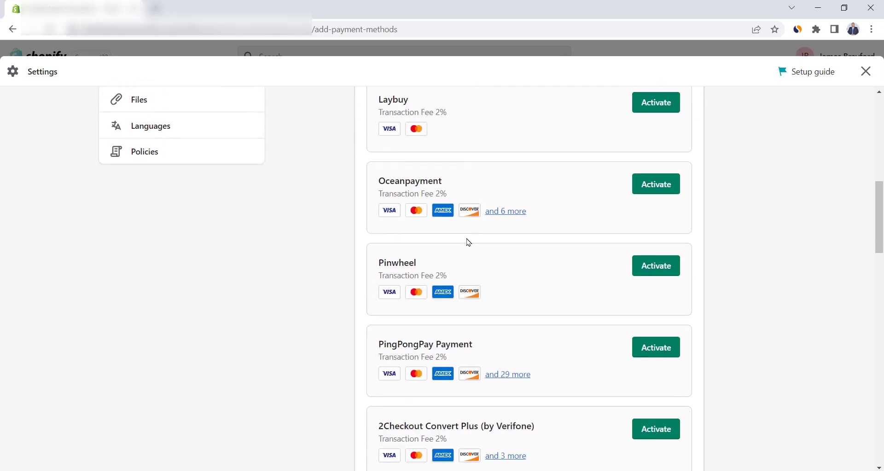
pyautogui.scroll(-10, 468, 242)
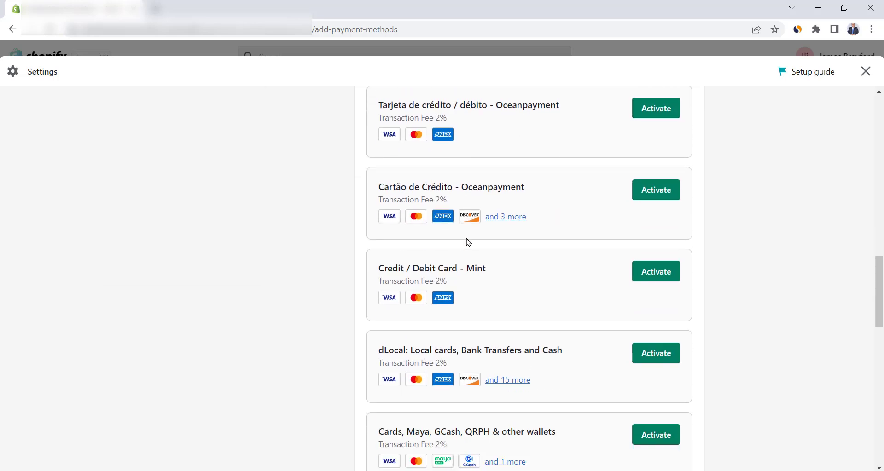
pyautogui.scroll(-6, 468, 242)
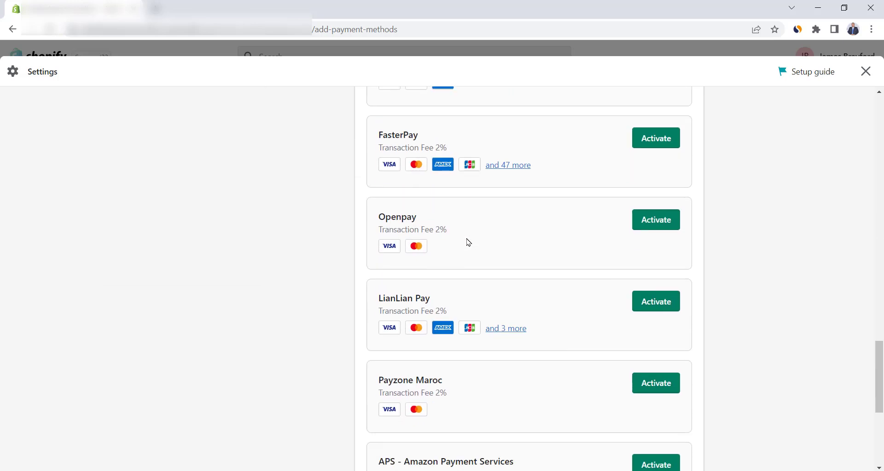
pyautogui.scroll(-2, 882, 366)
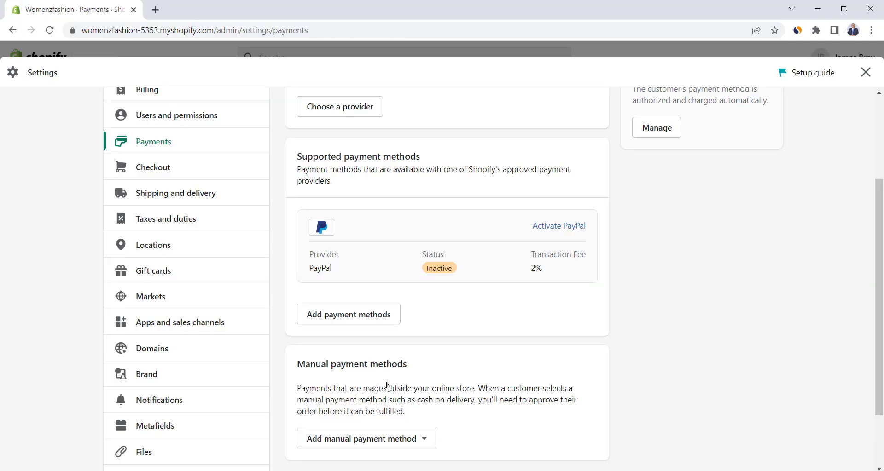
# Open the domain settings and select the store's default myshopify.com address in the page URL
pyautogui.click(159, 351)
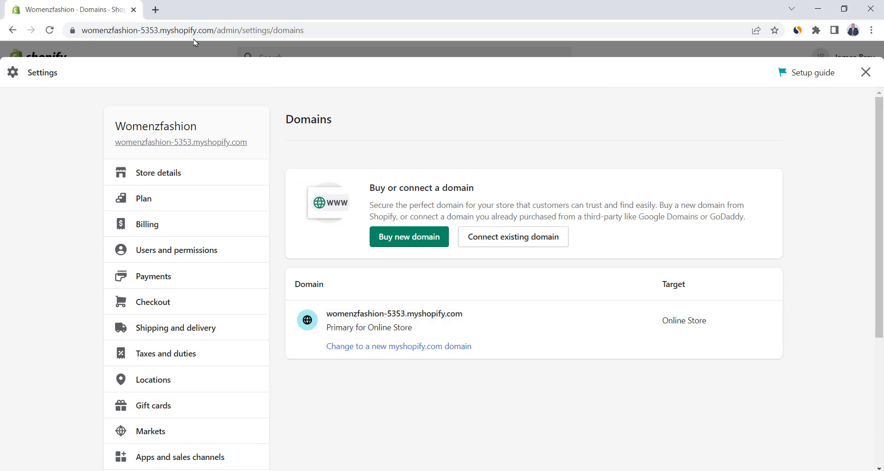
pyautogui.moveTo(214, 30); pyautogui.dragTo(81, 30)
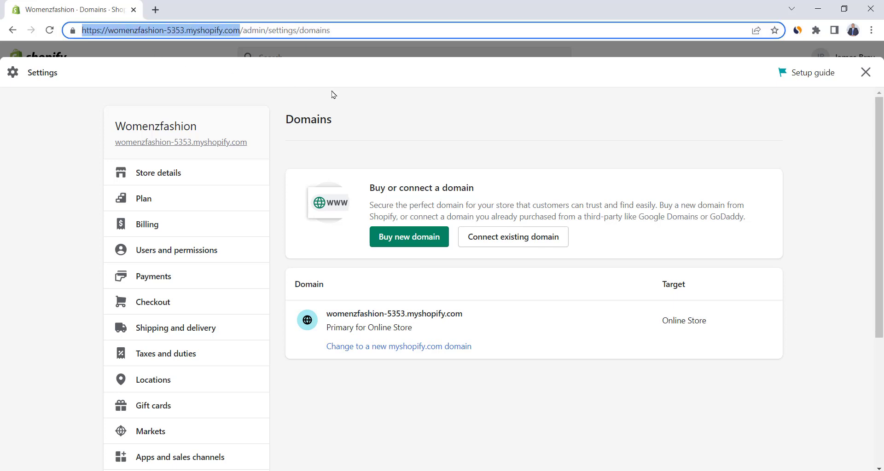
# Look at the form for connecting an existing domain and return to the domain settings
pyautogui.click(386, 126)
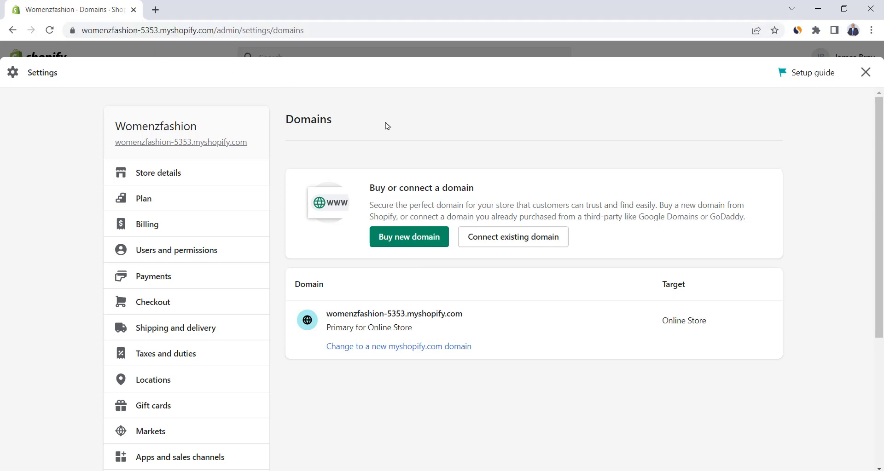
pyautogui.click(491, 241)
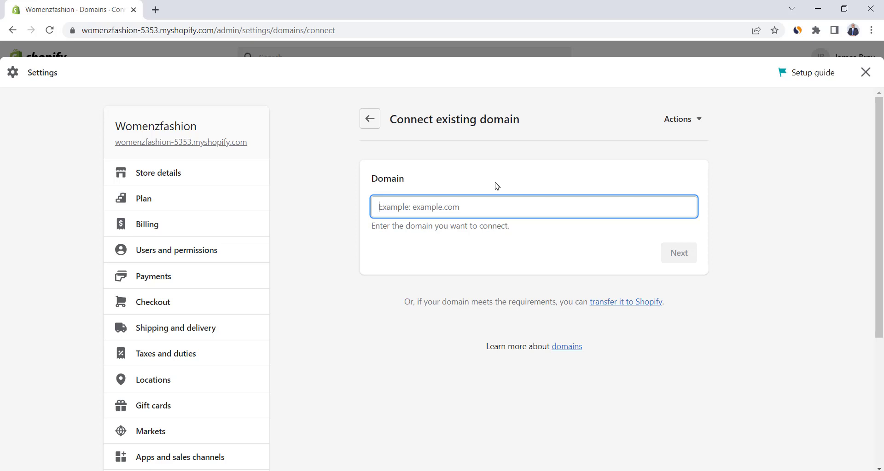
pyautogui.click(368, 119)
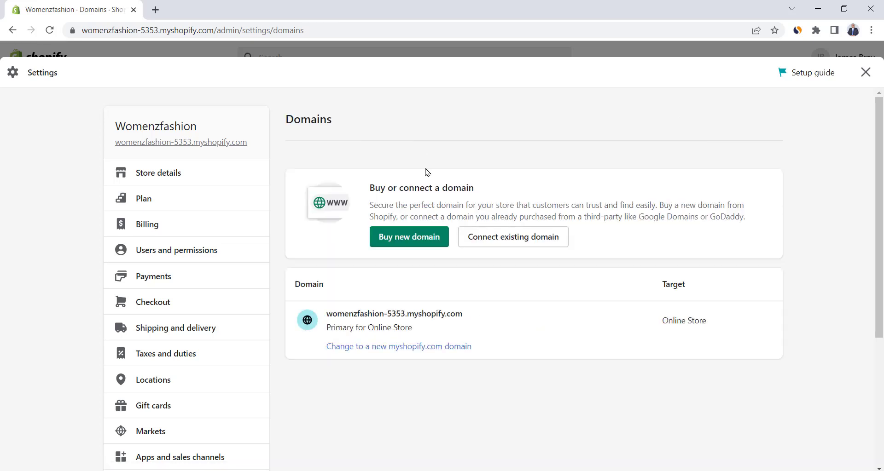
# Search for womenzfashion as a new domain to buy and examine the .com and .net options
pyautogui.click(405, 244)
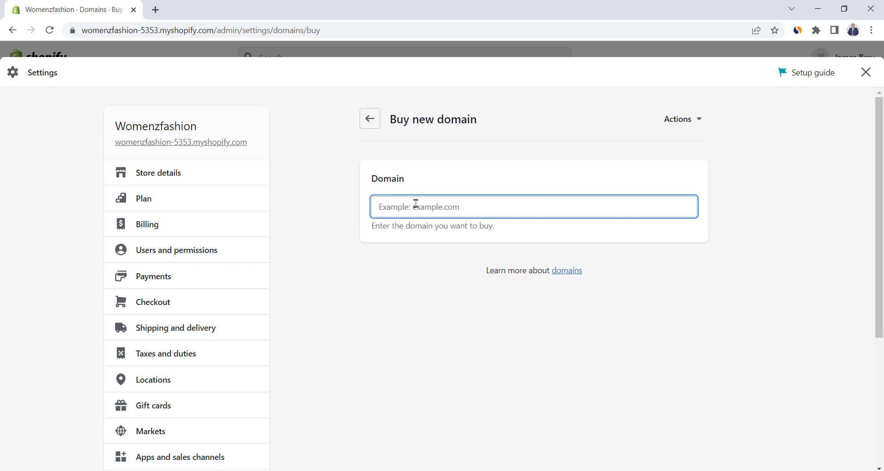
pyautogui.write('women')
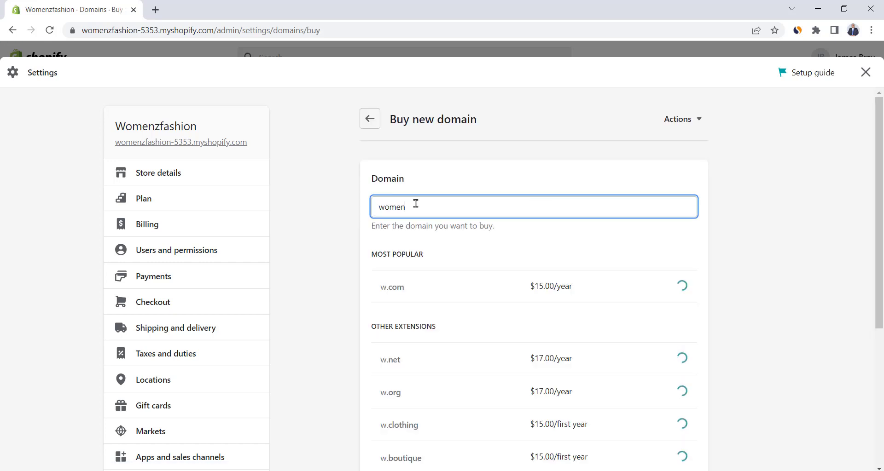
pyautogui.write('zfashion')
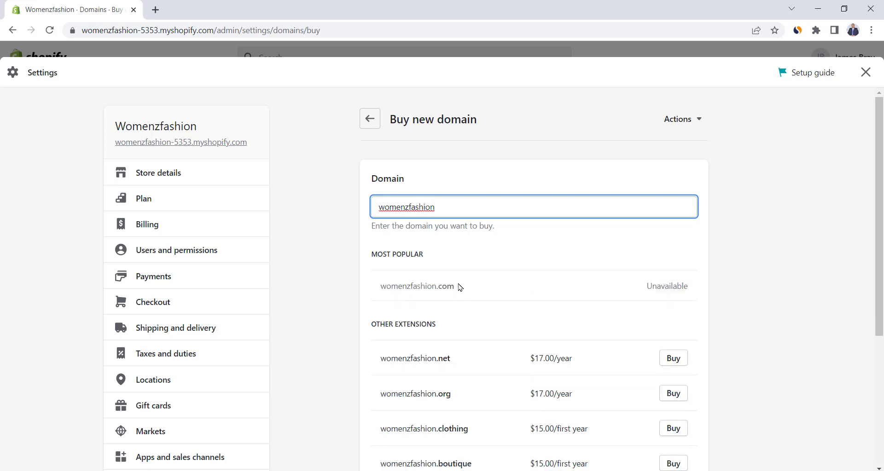
pyautogui.moveTo(454, 286); pyautogui.dragTo(592, 290)
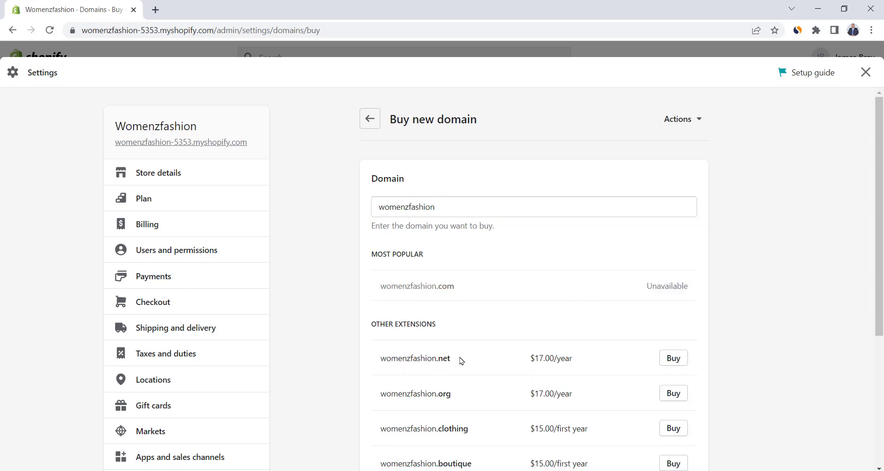
pyautogui.moveTo(458, 357); pyautogui.dragTo(372, 361)
pyautogui.click(480, 360)
# Search for the domain womenzfashionstore, review the purchase summary for its .com version, and close the settings without buying
pyautogui.click(452, 207)
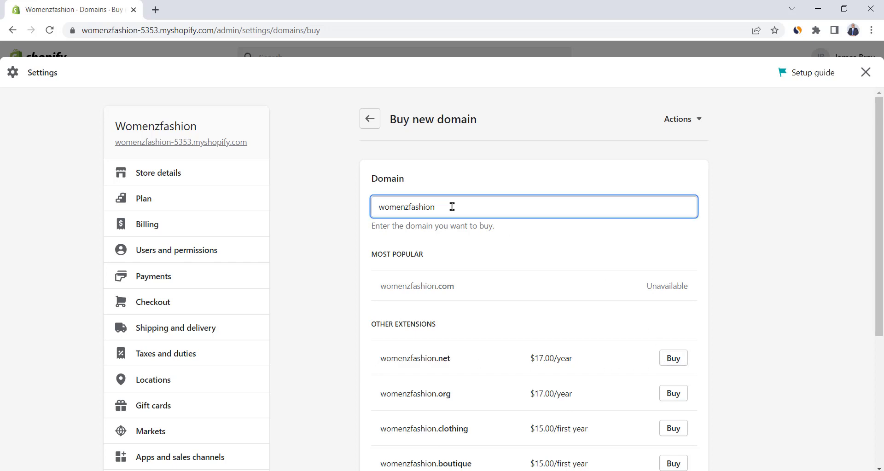
pyautogui.write('store')
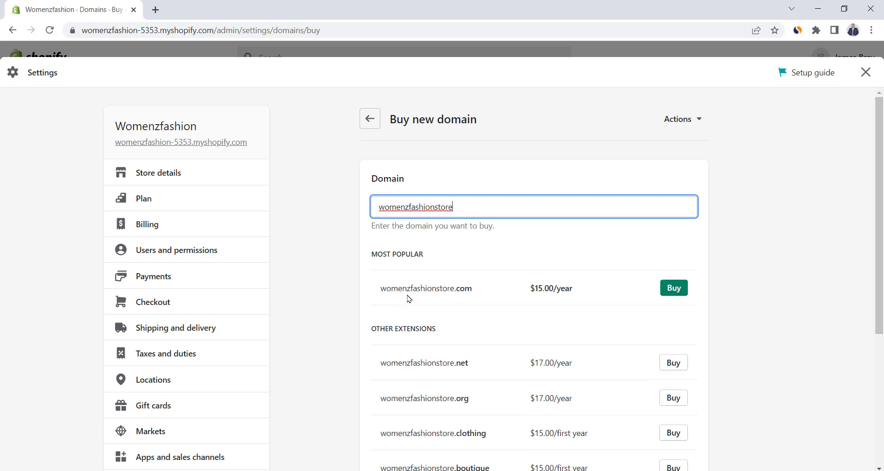
pyautogui.click(673, 289)
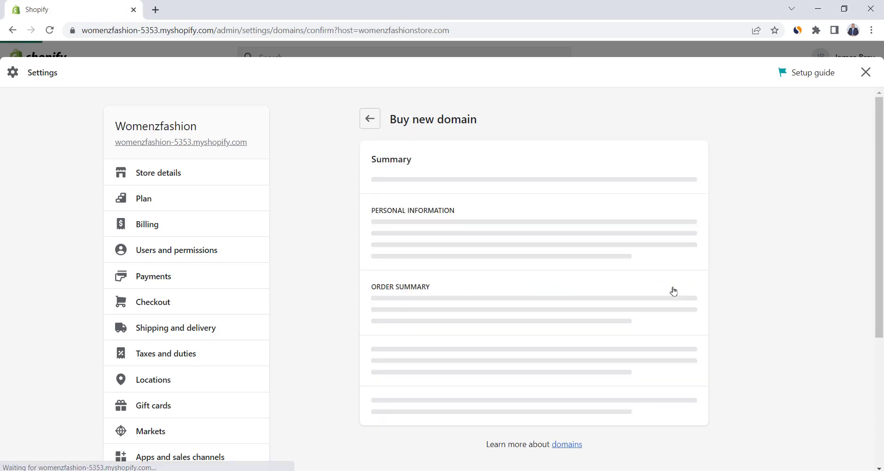
pyautogui.scroll(-5, 669, 313)
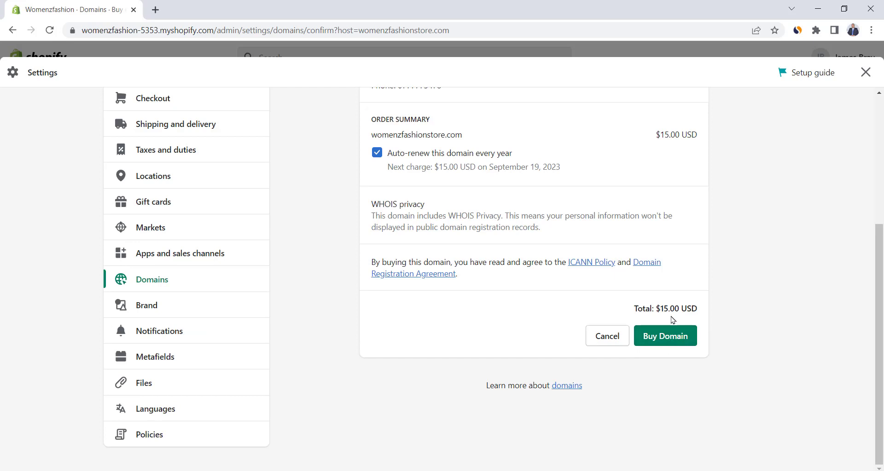
pyautogui.click(865, 72)
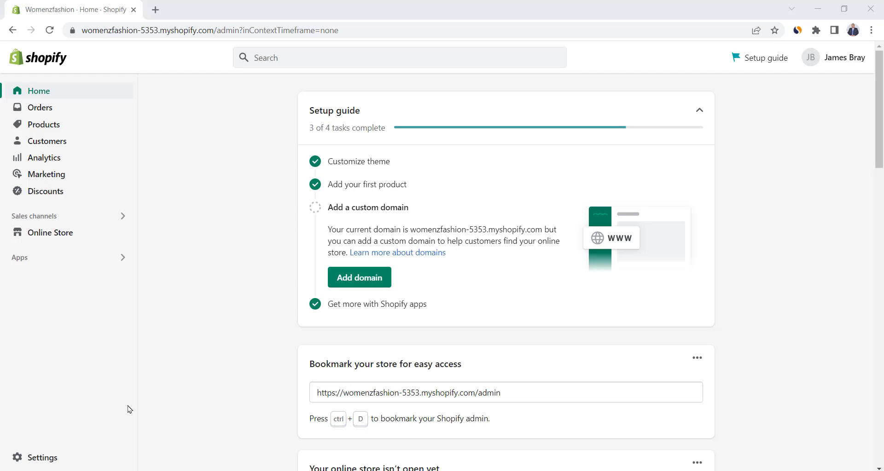
# Turn off the restriction limiting online store access to visitors with the password, and save the preferences
pyautogui.click(58, 233)
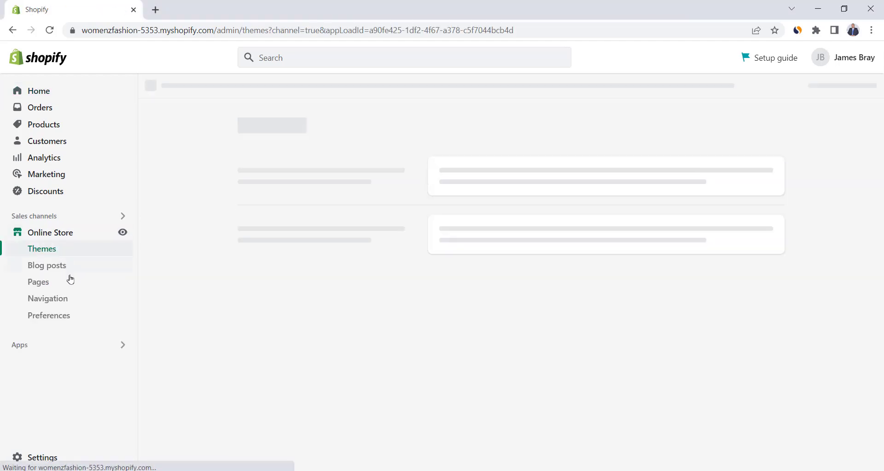
pyautogui.click(56, 317)
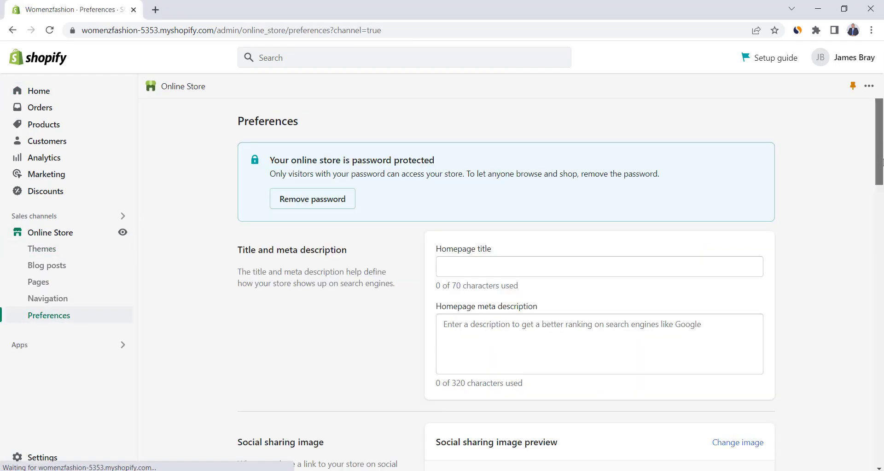
pyautogui.moveTo(882, 161); pyautogui.dragTo(882, 401)
pyautogui.click(442, 205)
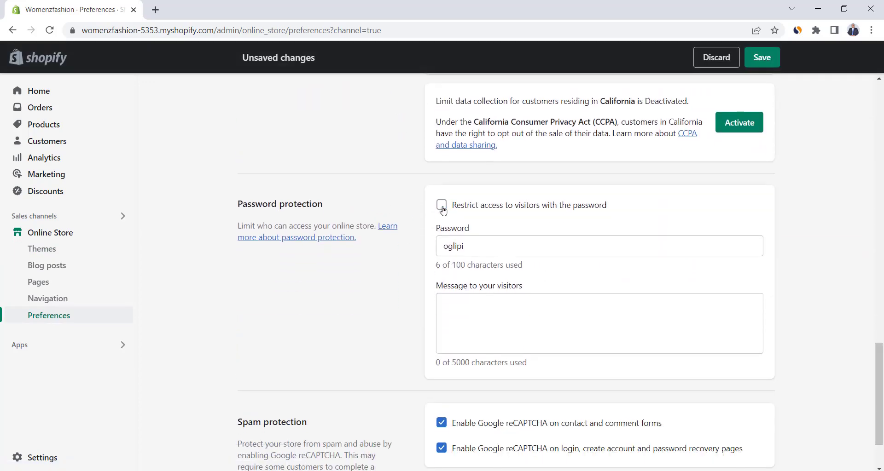
pyautogui.click(762, 60)
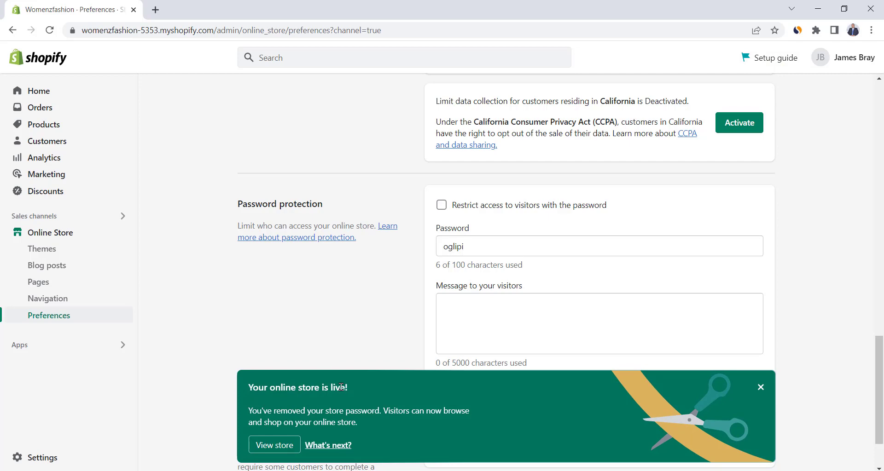
# View the live storefront and look through its home page down to the Best Selling products
pyautogui.click(274, 445)
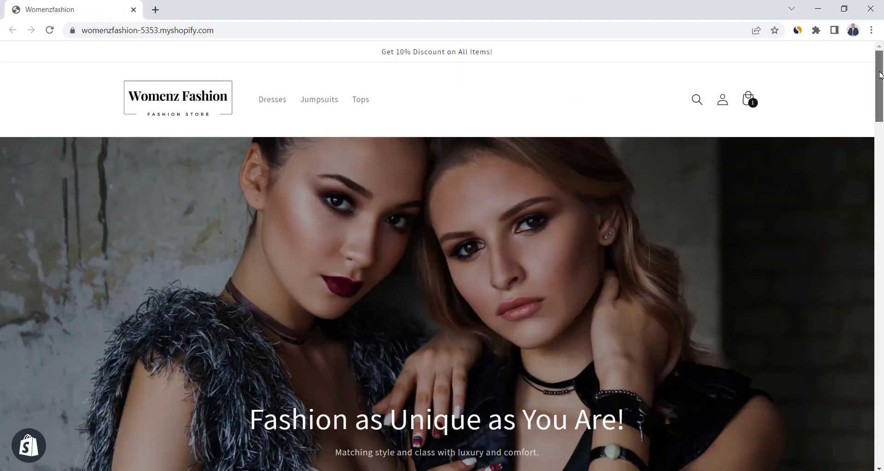
pyautogui.scroll(-8, 881, 138)
pyautogui.scroll(-6, 881, 138)
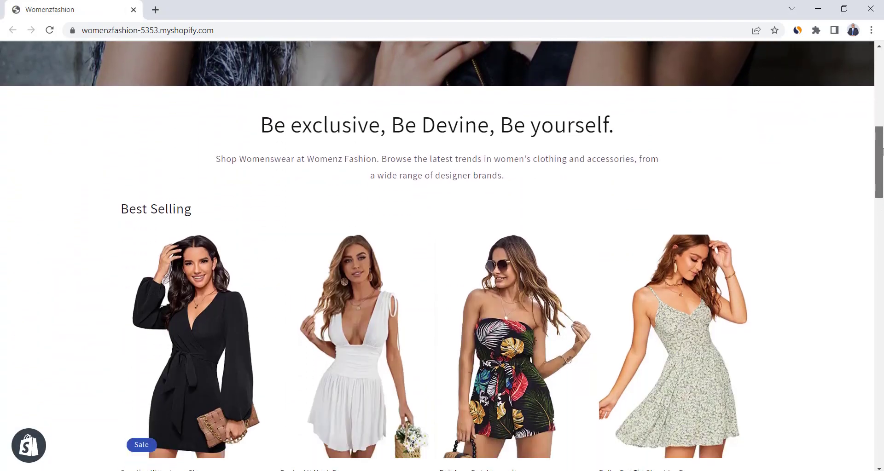